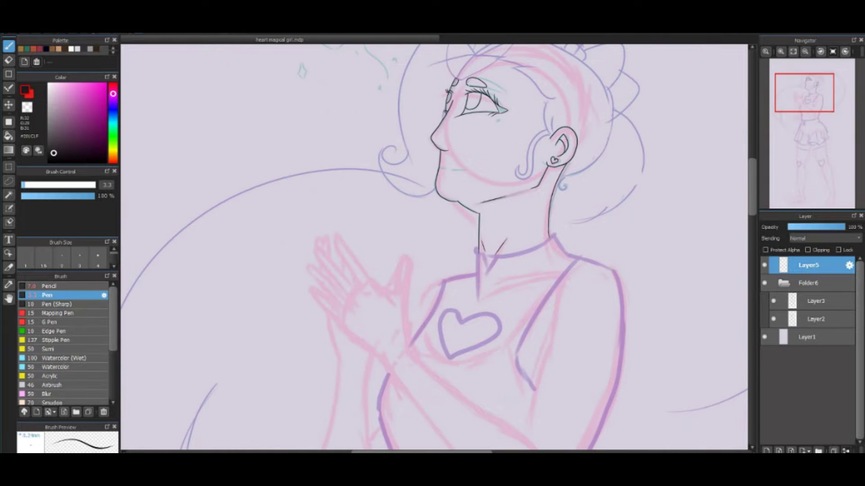
Ink the collar's vertical front edge and the shoulder line of the top with the Pen over the sketch
{"action": "key", "text": "e"}
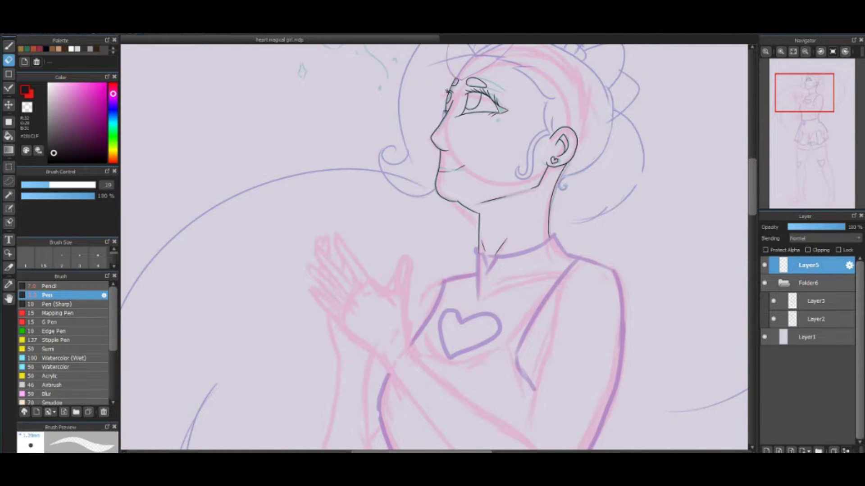
{"action": "key", "text": "p"}
{"action": "scroll", "coordinate": [434, 247], "scroll_direction": "up", "scroll_amount": 3}
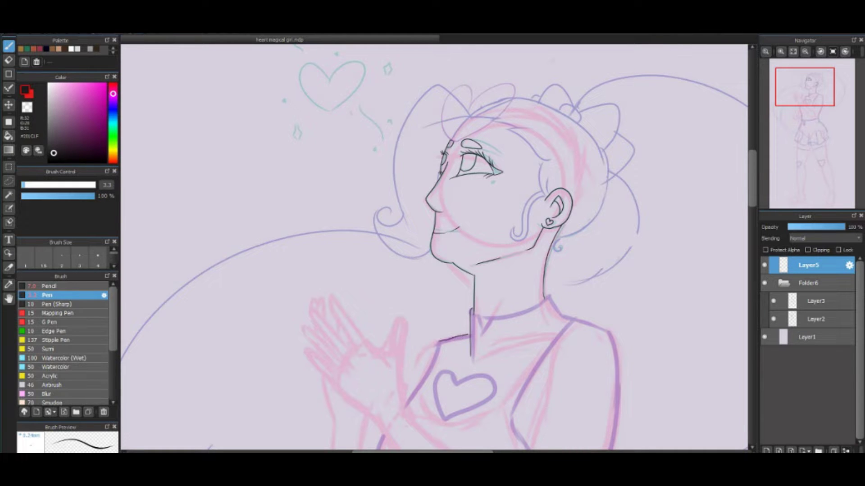
{"action": "scroll", "coordinate": [452, 338], "scroll_direction": "up", "scroll_amount": 5}
{"action": "left_click_drag", "start_coordinate": [441, 339], "coordinate": [467, 336]}
{"action": "key", "text": "ctrl+z"}
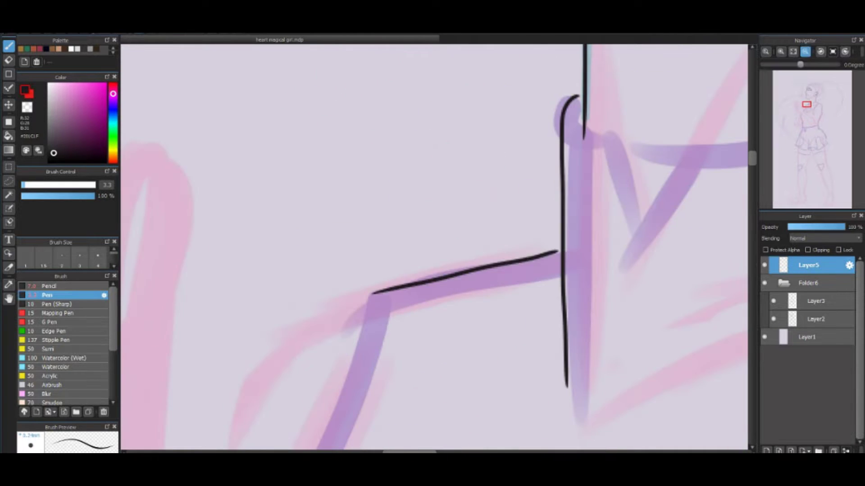
{"action": "scroll", "coordinate": [489, 250], "scroll_direction": "down", "scroll_amount": 4}
{"action": "mouse_move", "coordinate": [501, 229]}
{"action": "left_mouse_down"}
{"action": "mouse_move", "coordinate": [455, 294]}
{"action": "mouse_move", "coordinate": [464, 273]}
{"action": "left_mouse_up"}
{"action": "key", "text": "ctrl+z"}
{"action": "key", "text": "ctrl+z"}
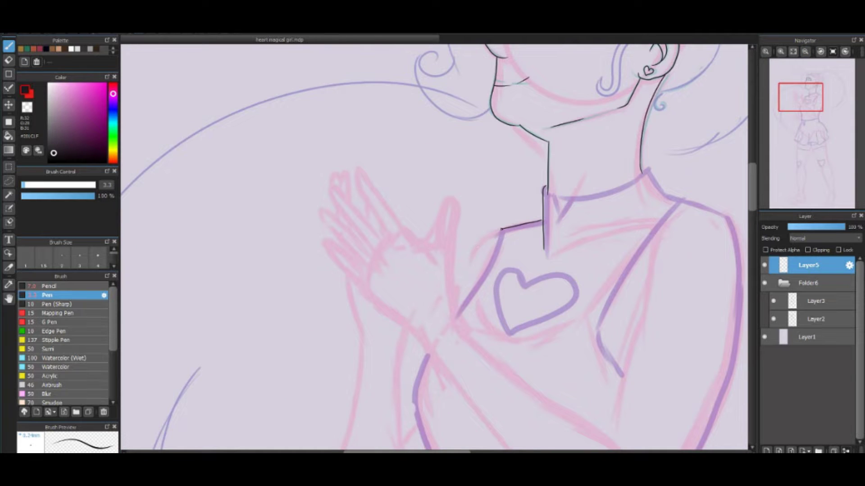
Hide the Folder6 sketch, redraw the mouth on Layer5 as a short upward-curving line, and show the sketch again
{"action": "scroll", "coordinate": [430, 271], "scroll_direction": "up", "scroll_amount": 5}
{"action": "left_click", "coordinate": [765, 283]}
{"action": "key", "text": "e"}
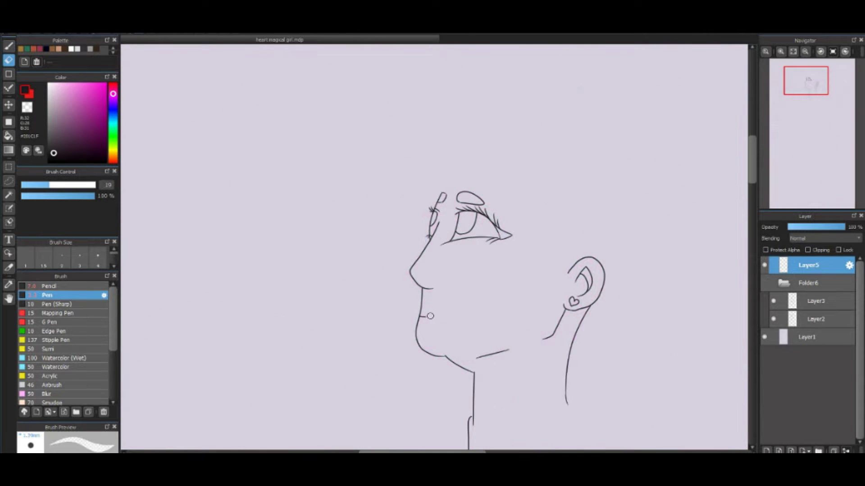
{"action": "key", "text": "b"}
{"action": "left_click_drag", "start_coordinate": [422, 313], "coordinate": [432, 311]}
{"action": "left_click_drag", "start_coordinate": [439, 311], "coordinate": [448, 308]}
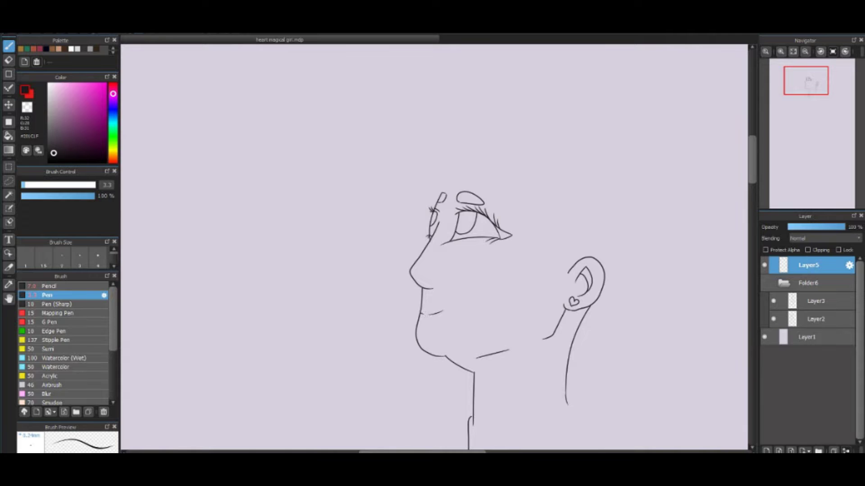
{"action": "left_click", "coordinate": [765, 283]}
{"action": "key", "text": "ctrl+z"}
Ink the curled lock of hair in front of the ear, redoing strokes until they follow the sketch
{"action": "scroll", "coordinate": [554, 405], "scroll_direction": "up", "scroll_amount": 3}
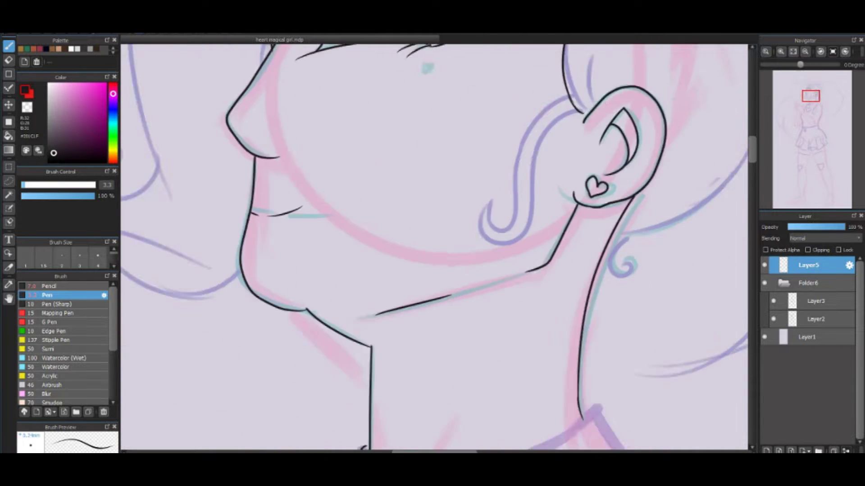
{"action": "left_click_drag", "start_coordinate": [495, 225], "coordinate": [417, 289]}
{"action": "mouse_move", "coordinate": [514, 105]}
{"action": "left_mouse_down"}
{"action": "mouse_move", "coordinate": [512, 154]}
{"action": "mouse_move", "coordinate": [451, 284]}
{"action": "left_mouse_up"}
{"action": "mouse_move", "coordinate": [498, 144]}
{"action": "left_mouse_down"}
{"action": "mouse_move", "coordinate": [448, 283]}
{"action": "mouse_move", "coordinate": [413, 288]}
{"action": "left_mouse_up"}
{"action": "key", "text": "ctrl+z"}
{"action": "key", "text": "ctrl+z"}
{"action": "key", "text": "ctrl+z"}
{"action": "mouse_move", "coordinate": [489, 141]}
{"action": "left_mouse_down"}
{"action": "mouse_move", "coordinate": [433, 289]}
{"action": "mouse_move", "coordinate": [413, 250]}
{"action": "left_mouse_up"}
{"action": "key", "text": "ctrl+z"}
{"action": "key", "text": "ctrl+z"}
{"action": "key", "text": "ctrl+z"}
{"action": "mouse_move", "coordinate": [495, 145]}
{"action": "left_mouse_down"}
{"action": "mouse_move", "coordinate": [444, 281]}
{"action": "mouse_move", "coordinate": [414, 247]}
{"action": "left_mouse_up"}
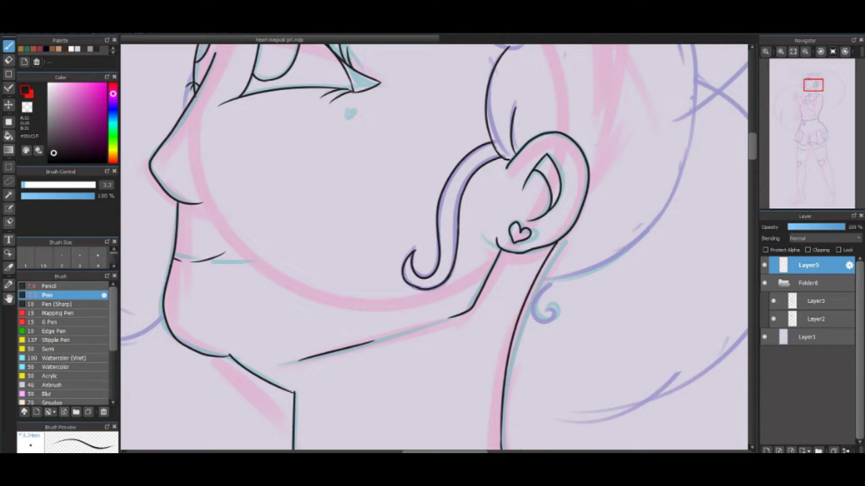
Ink the inner upper arm, both forearm edges and the elbow of the arm crossing the torso
{"action": "scroll", "coordinate": [462, 279], "scroll_direction": "down", "scroll_amount": 5}
{"action": "scroll", "coordinate": [462, 279], "scroll_direction": "up", "scroll_amount": 4}
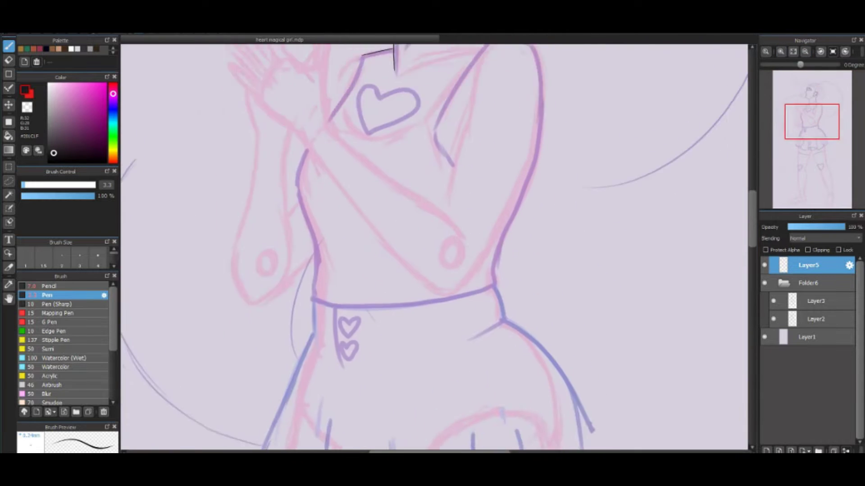
{"action": "left_click_drag", "start_coordinate": [470, 104], "coordinate": [442, 239]}
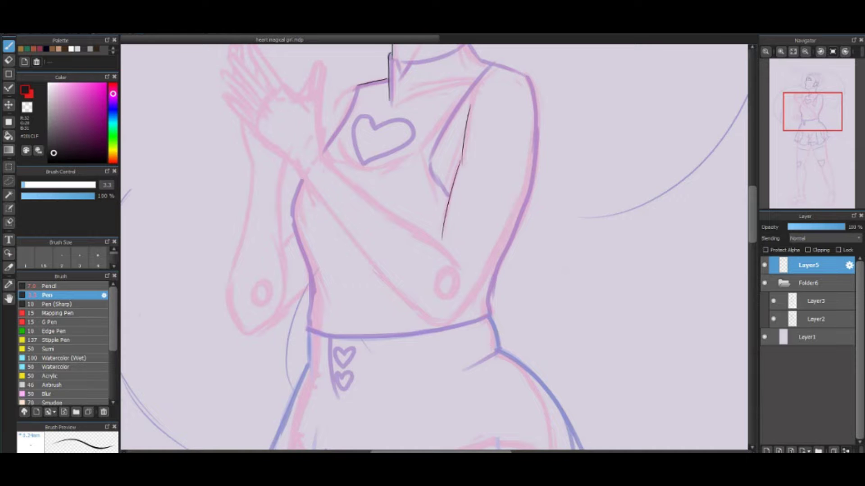
{"action": "left_click_drag", "start_coordinate": [323, 155], "coordinate": [459, 263]}
{"action": "left_click_drag", "start_coordinate": [293, 166], "coordinate": [411, 304]}
{"action": "key", "text": "ctrl+z"}
{"action": "left_click_drag", "start_coordinate": [293, 166], "coordinate": [409, 308]}
{"action": "key", "text": "ctrl+z"}
{"action": "left_click_drag", "start_coordinate": [493, 273], "coordinate": [433, 328]}
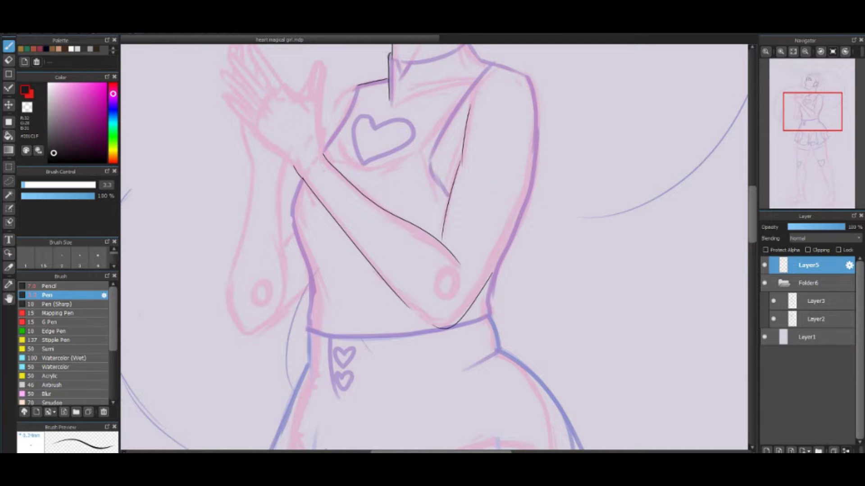
Ink the outer edge of the bent arm and the armhole and side edge of the top beside it
{"action": "left_click_drag", "start_coordinate": [534, 145], "coordinate": [487, 286]}
{"action": "left_click_drag", "start_coordinate": [493, 71], "coordinate": [475, 96]}
{"action": "left_click_drag", "start_coordinate": [493, 66], "coordinate": [448, 189]}
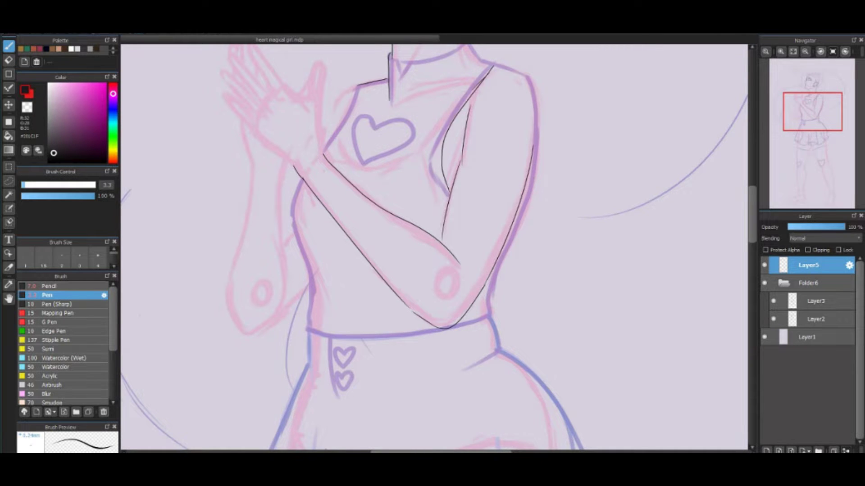
{"action": "key", "text": "e"}
{"action": "key", "text": "b"}
{"action": "left_click_drag", "start_coordinate": [538, 111], "coordinate": [489, 316]}
{"action": "key", "text": "ctrl+z"}
Ink the top's other armhole edge near the wrist and the outline of the raised thumb
{"action": "left_click_drag", "start_coordinate": [358, 86], "coordinate": [325, 148]}
{"action": "left_click_drag", "start_coordinate": [283, 83], "coordinate": [309, 111]}
{"action": "left_click_drag", "start_coordinate": [325, 68], "coordinate": [320, 111]}
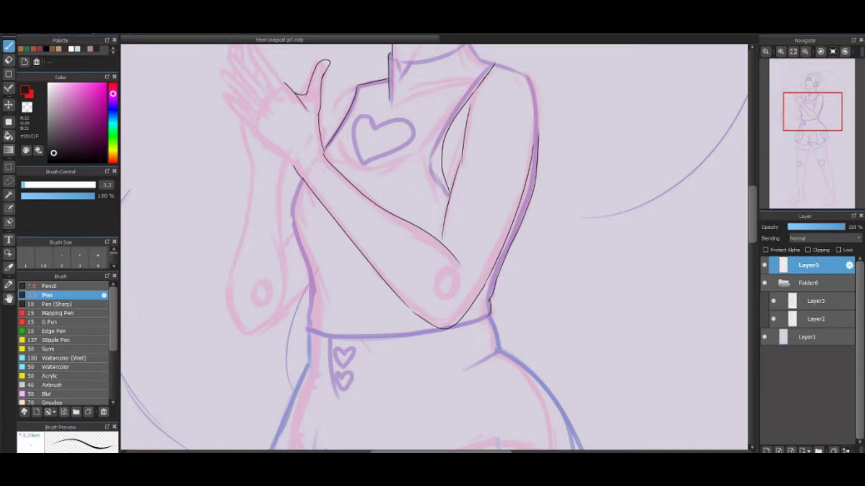
Ink the notched collar neckline around the neck and the curve of the shoulder behind the raised thumb
{"action": "scroll", "coordinate": [434, 248], "scroll_direction": "up", "scroll_amount": 3}
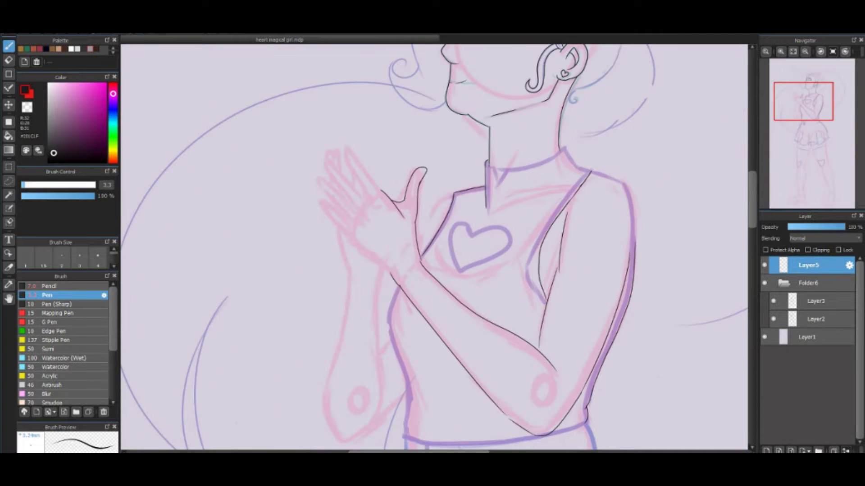
{"action": "scroll", "coordinate": [609, 153], "scroll_direction": "up", "scroll_amount": 3}
{"action": "left_click_drag", "start_coordinate": [369, 207], "coordinate": [407, 214]}
{"action": "left_click_drag", "start_coordinate": [481, 197], "coordinate": [400, 213]}
{"action": "key", "text": "ctrl+z"}
{"action": "left_click_drag", "start_coordinate": [512, 174], "coordinate": [550, 210]}
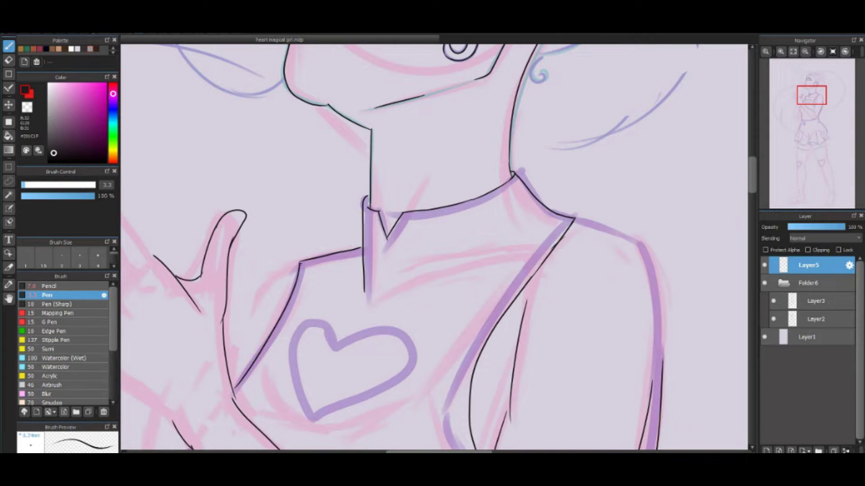
{"action": "left_click_drag", "start_coordinate": [298, 262], "coordinate": [238, 344]}
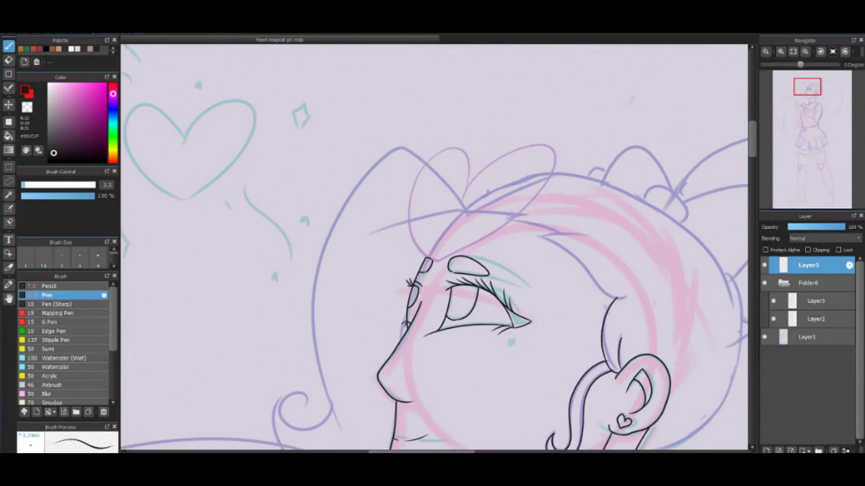
Fill the enclosed areas of the eyes with the dark line colour using the bucket tool
{"action": "mouse_move", "coordinate": [510, 305]}
{"action": "left_mouse_down"}
{"action": "mouse_move", "coordinate": [497, 353]}
{"action": "mouse_move", "coordinate": [462, 358]}
{"action": "left_mouse_up"}
{"action": "key", "text": "g"}
{"action": "left_click", "coordinate": [482, 333]}
{"action": "left_click", "coordinate": [390, 321]}
{"action": "left_click", "coordinate": [389, 331]}
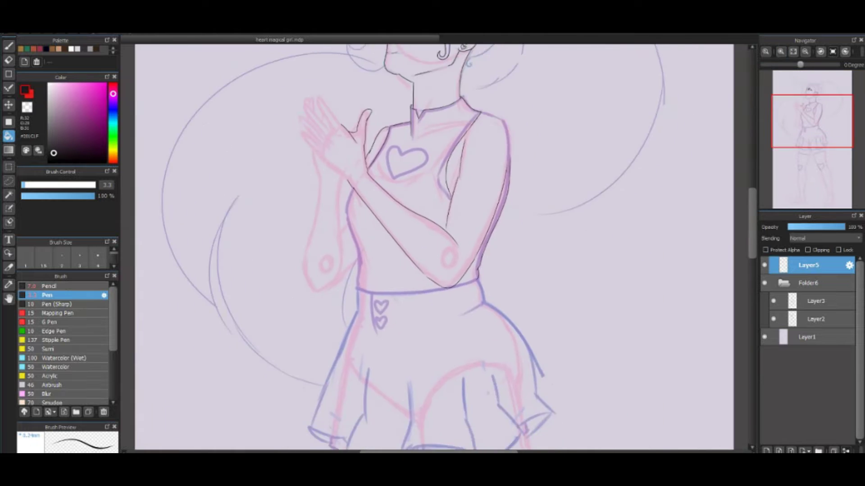
{"action": "mouse_move", "coordinate": [418, 149]}
{"action": "left_mouse_down"}
{"action": "mouse_move", "coordinate": [403, 184]}
{"action": "mouse_move", "coordinate": [418, 148]}
{"action": "left_mouse_up"}
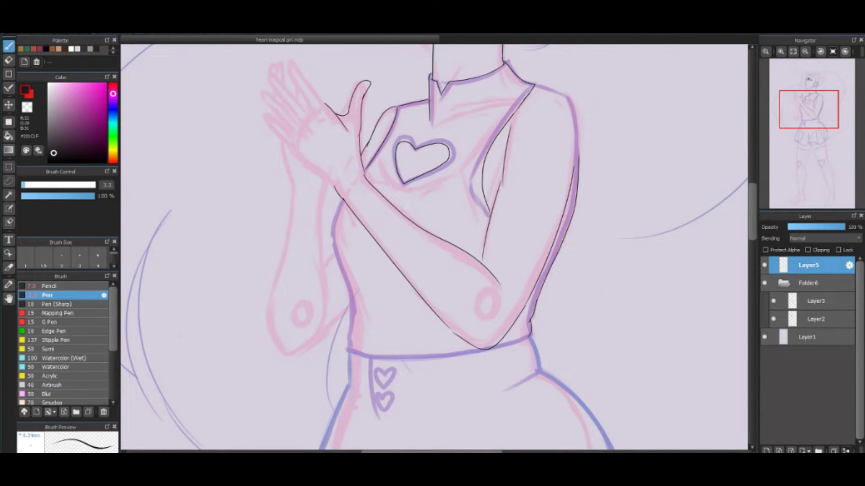
{"action": "key", "text": "ctrl+z"}
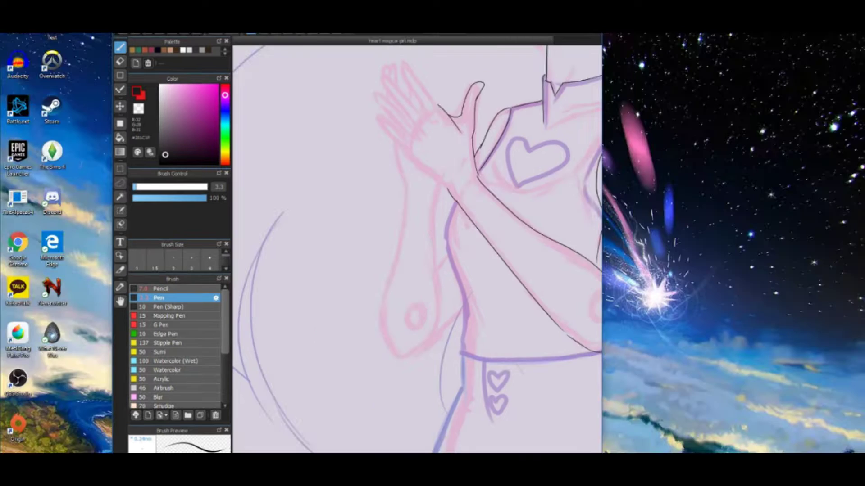
{"action": "left_click_drag", "start_coordinate": [212, 291], "coordinate": [205, 333]}
{"action": "key", "text": "ctrl+z"}
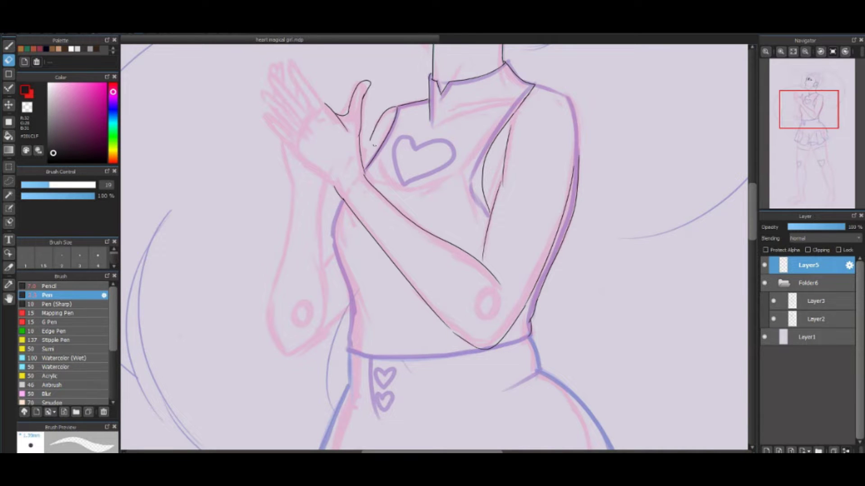
Ink the underside of the rear forearm and the fingers and palm edge of the front hand
{"action": "left_click_drag", "start_coordinate": [352, 302], "coordinate": [284, 355]}
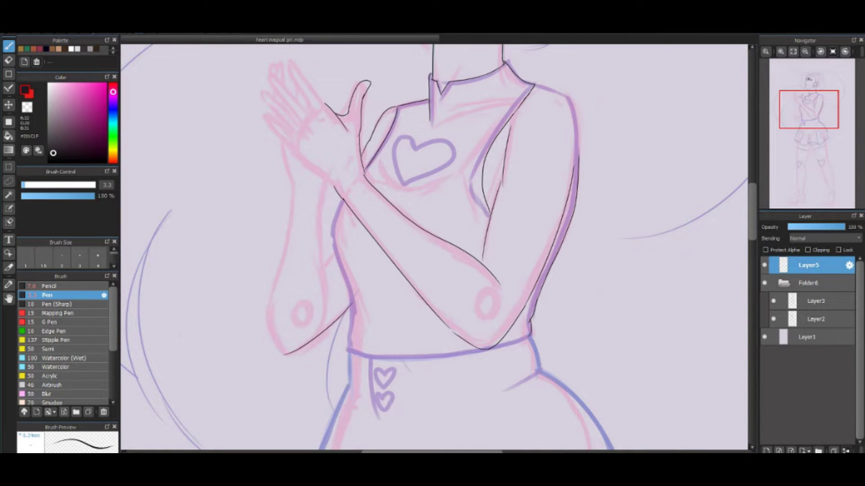
{"action": "left_click_drag", "start_coordinate": [265, 115], "coordinate": [334, 187]}
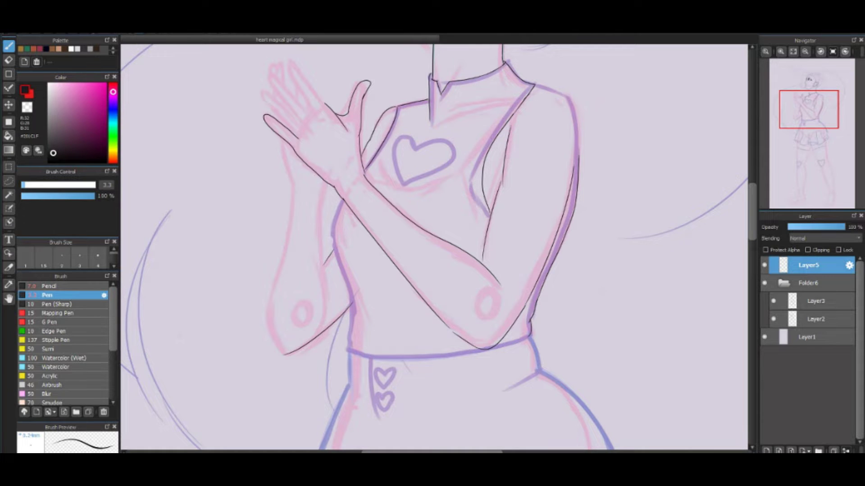
{"action": "left_click_drag", "start_coordinate": [311, 115], "coordinate": [293, 109]}
{"action": "left_click_drag", "start_coordinate": [324, 105], "coordinate": [318, 121]}
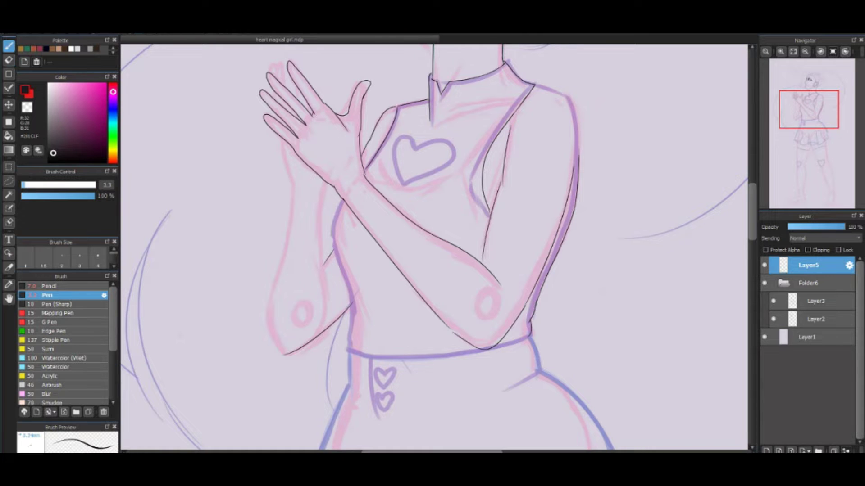
Ink both sides of the upright forearm behind the hand, from the wrist down to the elbow
{"action": "left_click_drag", "start_coordinate": [293, 185], "coordinate": [284, 354]}
{"action": "key", "text": "ctrl+z"}
{"action": "left_click_drag", "start_coordinate": [293, 183], "coordinate": [284, 354]}
{"action": "key", "text": "ctrl+z"}
{"action": "key", "text": "ctrl+z"}
{"action": "mouse_move", "coordinate": [268, 293]}
{"action": "left_mouse_down"}
{"action": "mouse_move", "coordinate": [284, 356]}
{"action": "mouse_move", "coordinate": [295, 188]}
{"action": "left_mouse_up"}
{"action": "key", "text": "ctrl+z"}
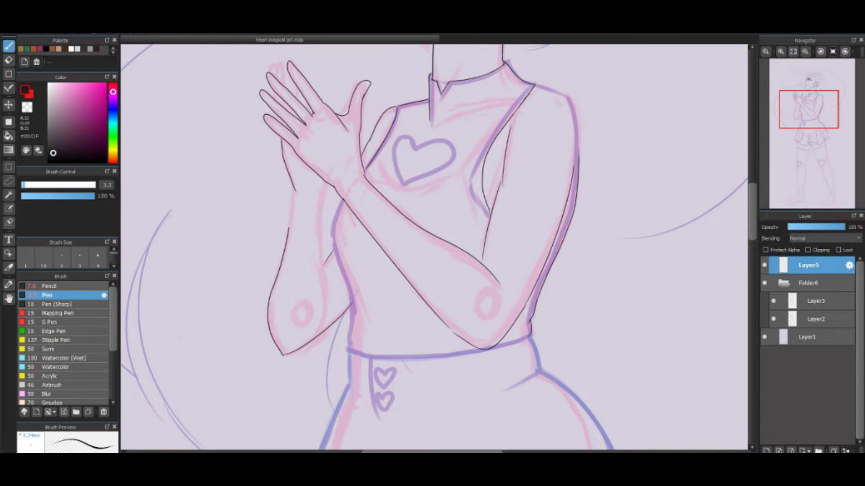
{"action": "key", "text": "ctrl+z"}
{"action": "left_click_drag", "start_coordinate": [325, 191], "coordinate": [321, 259]}
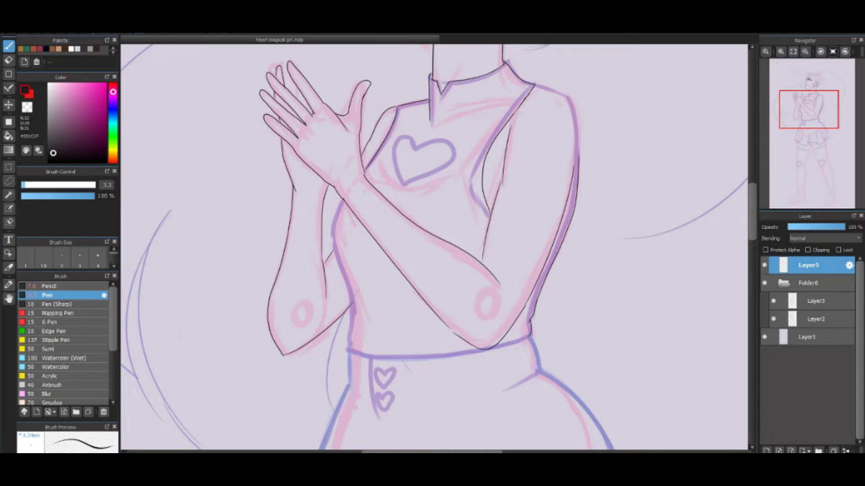
Erase the stray line overlaps around the fingers of the clasped hands
{"action": "scroll", "coordinate": [280, 87], "scroll_direction": "up", "scroll_amount": 3}
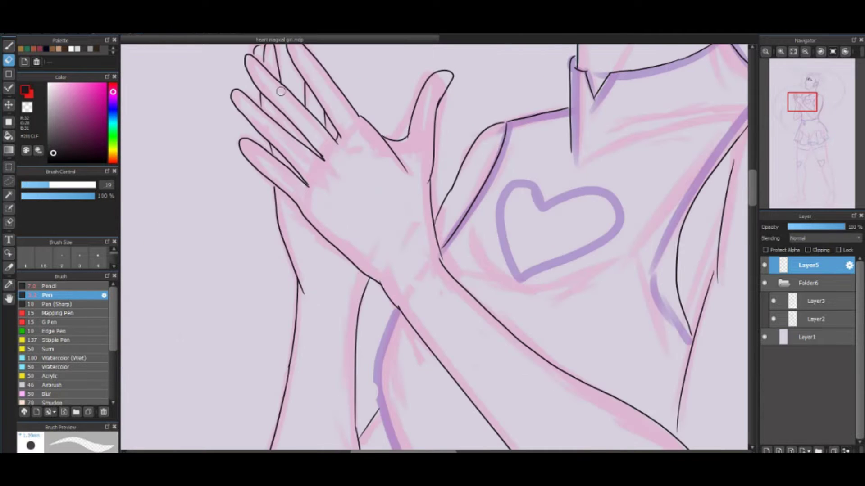
{"action": "key", "text": "e"}
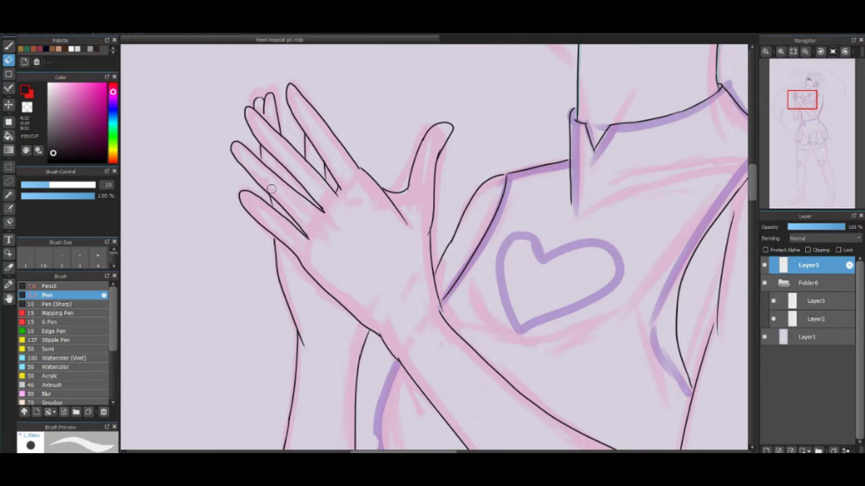
{"action": "key", "text": "b"}
Ink the side edge of the torso from beneath the crossing forearm down to the waist
{"action": "scroll", "coordinate": [489, 233], "scroll_direction": "down", "scroll_amount": 2}
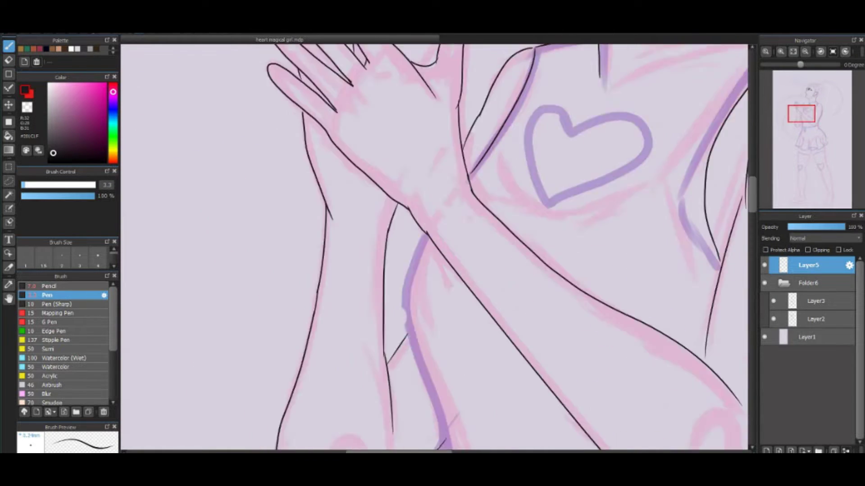
{"action": "scroll", "coordinate": [489, 233], "scroll_direction": "up", "scroll_amount": 2}
{"action": "left_click_drag", "start_coordinate": [496, 238], "coordinate": [568, 404]}
{"action": "mouse_move", "coordinate": [345, 121]}
{"action": "left_mouse_down"}
{"action": "mouse_move", "coordinate": [334, 242]}
{"action": "mouse_move", "coordinate": [356, 399]}
{"action": "left_mouse_up"}
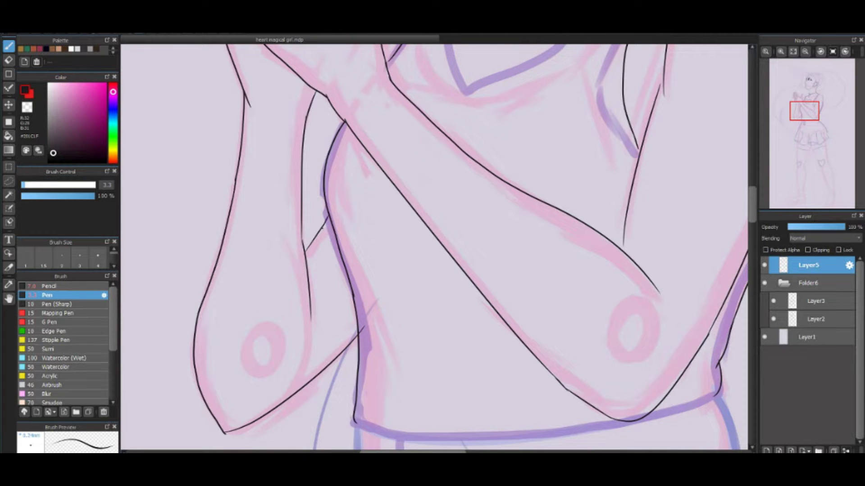
{"action": "key", "text": "e"}
{"action": "key", "text": "p"}
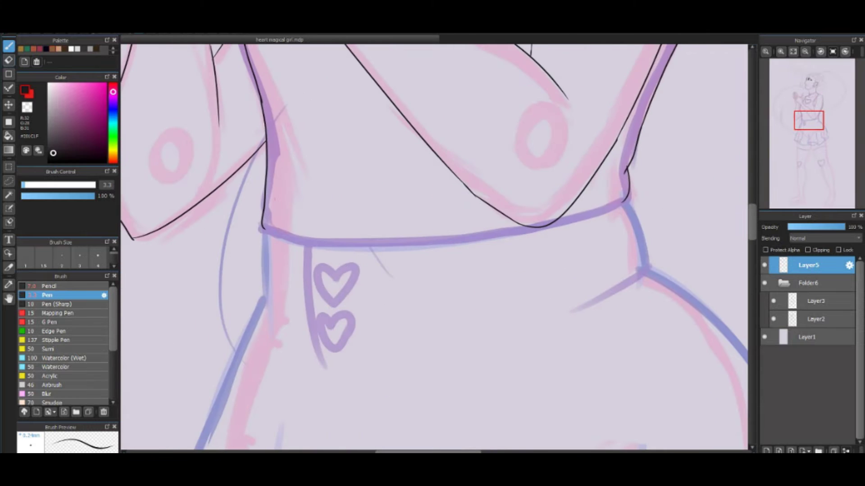
Ink the curved bottom hem of the top and both sides of the waist down to the skirt's flare
{"action": "mouse_move", "coordinate": [623, 203]}
{"action": "left_mouse_down"}
{"action": "mouse_move", "coordinate": [552, 227]}
{"action": "mouse_move", "coordinate": [603, 210]}
{"action": "mouse_move", "coordinate": [560, 224]}
{"action": "left_mouse_up"}
{"action": "key", "text": "ctrl+z"}
{"action": "key", "text": "ctrl+z"}
{"action": "left_click_drag", "start_coordinate": [623, 204], "coordinate": [548, 226]}
{"action": "left_click_drag", "start_coordinate": [531, 228], "coordinate": [488, 235]}
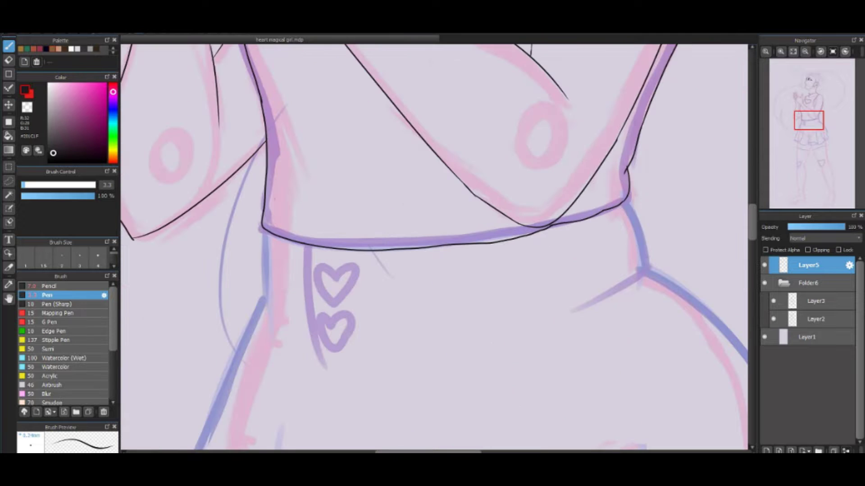
{"action": "left_click_drag", "start_coordinate": [623, 203], "coordinate": [649, 270]}
{"action": "key", "text": "ctrl+z"}
{"action": "left_click_drag", "start_coordinate": [623, 204], "coordinate": [591, 301]}
{"action": "left_click_drag", "start_coordinate": [261, 228], "coordinate": [269, 299]}
Ink the vertical seam below the waistline and the two small hearts beside it
{"action": "left_click_drag", "start_coordinate": [307, 245], "coordinate": [327, 384]}
{"action": "key", "text": "ctrl+z"}
{"action": "left_click_drag", "start_coordinate": [335, 278], "coordinate": [335, 350]}
{"action": "left_click_drag", "start_coordinate": [335, 324], "coordinate": [336, 350]}
{"action": "key", "text": "ctrl+z"}
Ink the long side edge of the skirt on the side with the hearts, from waist to hem
{"action": "scroll", "coordinate": [337, 323], "scroll_direction": "down", "scroll_amount": 5}
{"action": "left_click_drag", "start_coordinate": [420, 139], "coordinate": [388, 215]}
{"action": "key", "text": "ctrl+z"}
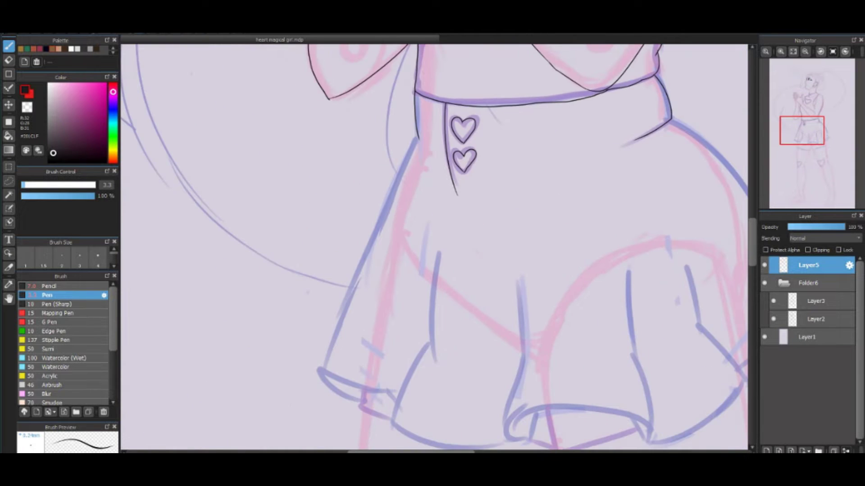
{"action": "scroll", "coordinate": [433, 248], "scroll_direction": "down", "scroll_amount": 2}
{"action": "left_click_drag", "start_coordinate": [422, 165], "coordinate": [349, 335]}
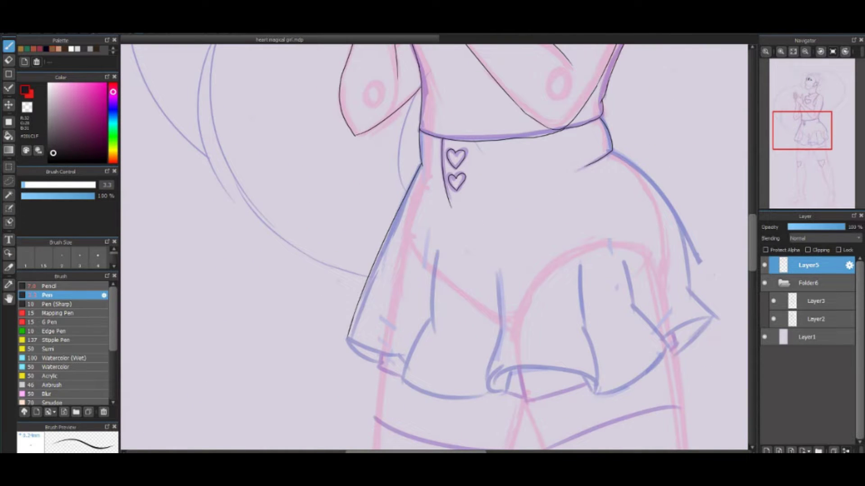
Ink the skirt's opposite side edge down to its pointed corner and the folded hem edge there
{"action": "left_click_drag", "start_coordinate": [611, 152], "coordinate": [689, 288]}
{"action": "left_click_drag", "start_coordinate": [716, 317], "coordinate": [660, 345]}
{"action": "key", "text": "ctrl+z"}
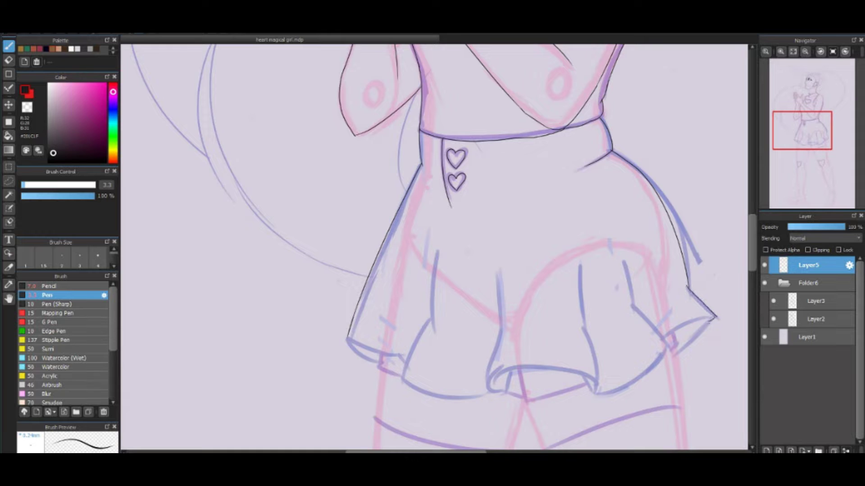
{"action": "left_click_drag", "start_coordinate": [716, 317], "coordinate": [671, 355]}
{"action": "key", "text": "ctrl+z"}
{"action": "mouse_move", "coordinate": [451, 270]}
{"action": "left_mouse_down"}
{"action": "mouse_move", "coordinate": [419, 253]}
{"action": "mouse_move", "coordinate": [441, 332]}
{"action": "mouse_move", "coordinate": [414, 388]}
{"action": "left_mouse_up"}
{"action": "mouse_move", "coordinate": [549, 259]}
{"action": "left_mouse_down"}
{"action": "mouse_move", "coordinate": [563, 384]}
{"action": "mouse_move", "coordinate": [493, 363]}
{"action": "mouse_move", "coordinate": [433, 378]}
{"action": "mouse_move", "coordinate": [516, 346]}
{"action": "left_mouse_up"}
{"action": "key", "text": "ctrl+z"}
{"action": "key", "text": "ctrl+z"}
{"action": "left_click_drag", "start_coordinate": [460, 362], "coordinate": [561, 376]}
{"action": "key", "text": "ctrl+z"}
{"action": "key", "text": "ctrl+z"}
{"action": "key", "text": "ctrl+z"}
{"action": "key", "text": "ctrl+z"}
{"action": "key", "text": "ctrl+z"}
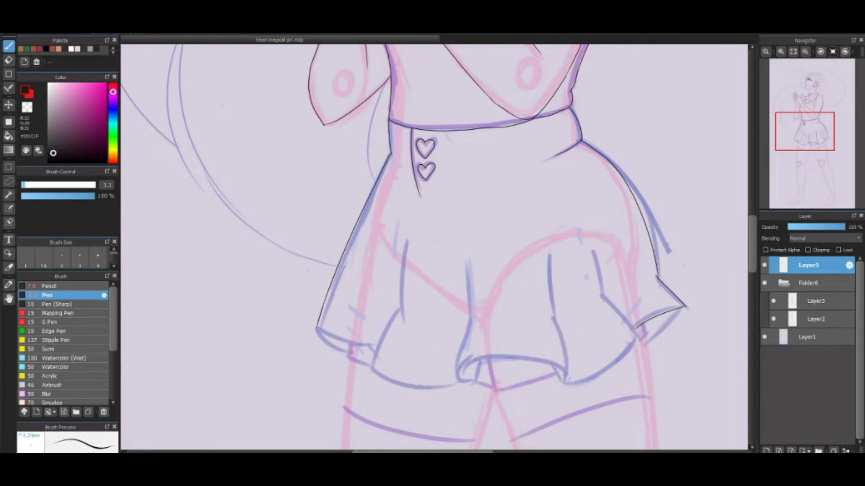
Ink the two central skirt folds, the arched front hem between them and the small turned-under hem corners
{"action": "left_click_drag", "start_coordinate": [432, 255], "coordinate": [392, 378]}
{"action": "left_click_drag", "start_coordinate": [391, 378], "coordinate": [539, 378]}
{"action": "left_click_drag", "start_coordinate": [525, 253], "coordinate": [546, 375]}
{"action": "key", "text": "ctrl+z"}
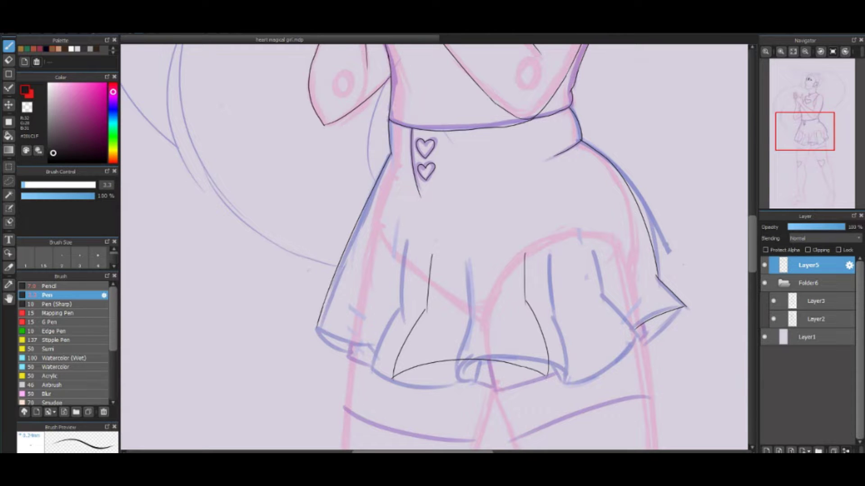
{"action": "left_click_drag", "start_coordinate": [422, 377], "coordinate": [393, 381]}
{"action": "key", "text": "e"}
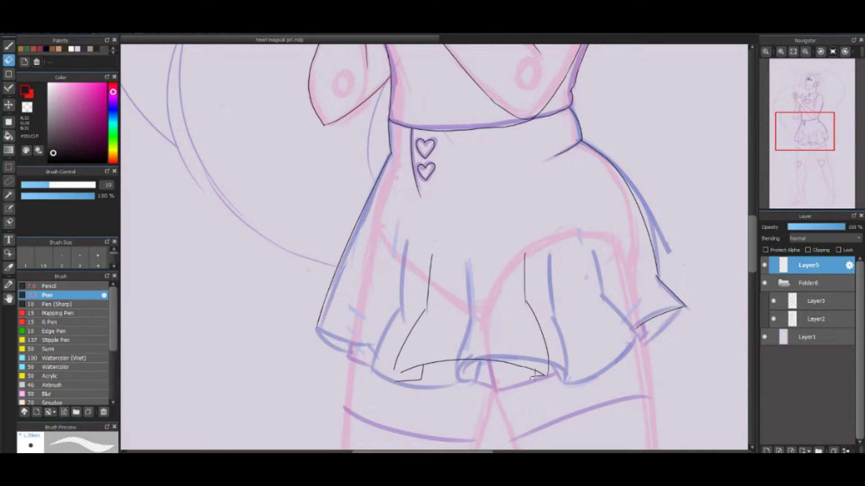
Clean up the hem corner at the hearts-side central fold so the fold, arch and underside lines meet in one point
{"action": "scroll", "coordinate": [400, 367], "scroll_direction": "up", "scroll_amount": 5}
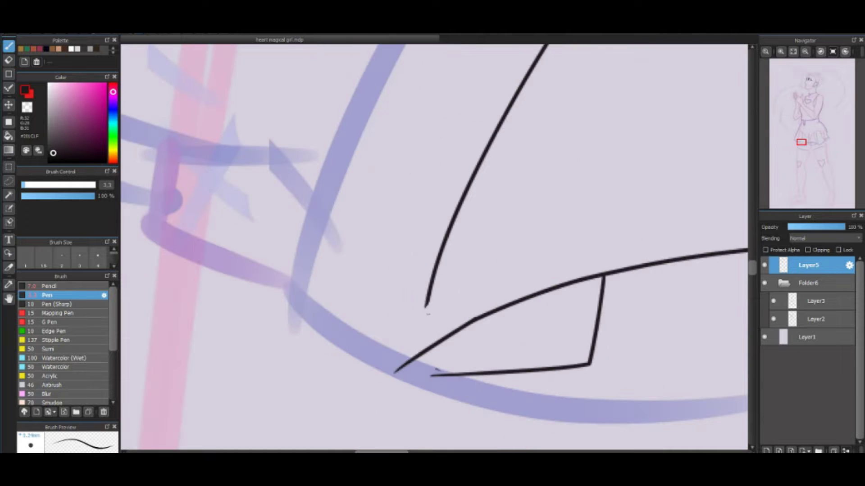
{"action": "mouse_move", "coordinate": [412, 367]}
{"action": "left_mouse_down"}
{"action": "mouse_move", "coordinate": [451, 382]}
{"action": "mouse_move", "coordinate": [612, 376]}
{"action": "left_mouse_up"}
{"action": "key", "text": "b"}
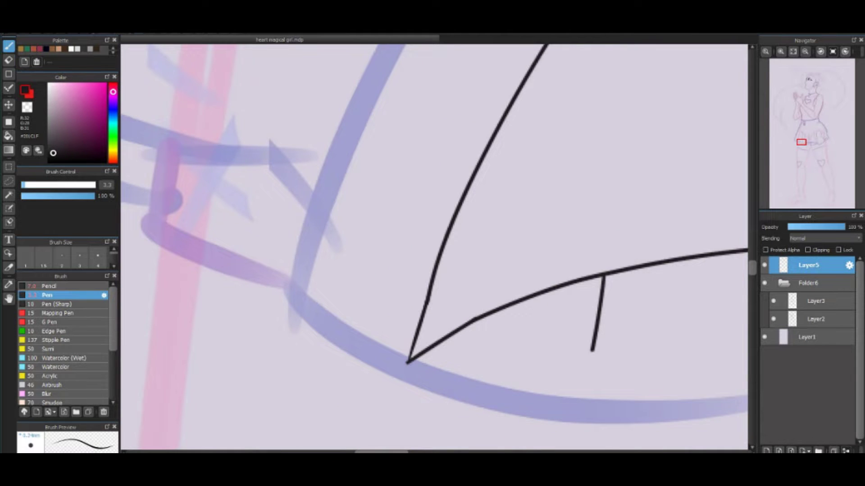
{"action": "key", "text": "ctrl+Right"}
{"action": "left_click_drag", "start_coordinate": [319, 222], "coordinate": [331, 399]}
{"action": "key", "text": "e"}
{"action": "key", "text": "ctrl+Left"}
{"action": "scroll", "coordinate": [331, 386], "scroll_direction": "down", "scroll_amount": 5}
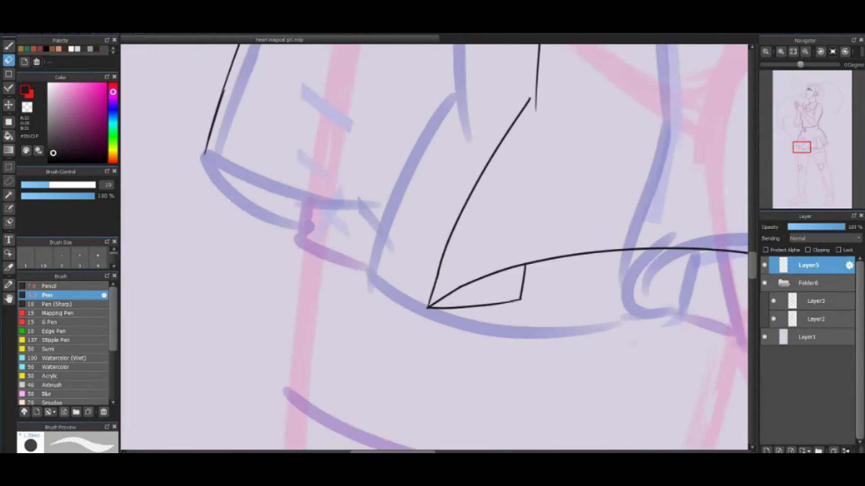
Ink the outer skirt fold on the hearts side and the folded hem joining it to the central fold
{"action": "key", "text": "b"}
{"action": "left_click_drag", "start_coordinate": [708, 136], "coordinate": [709, 232]}
{"action": "key", "text": "b"}
{"action": "mouse_move", "coordinate": [508, 250]}
{"action": "left_mouse_down"}
{"action": "mouse_move", "coordinate": [513, 121]}
{"action": "mouse_move", "coordinate": [524, 116]}
{"action": "left_mouse_up"}
{"action": "mouse_move", "coordinate": [450, 111]}
{"action": "left_mouse_down"}
{"action": "mouse_move", "coordinate": [433, 234]}
{"action": "mouse_move", "coordinate": [388, 355]}
{"action": "left_mouse_up"}
{"action": "key", "text": "ctrl+z"}
{"action": "mouse_move", "coordinate": [435, 230]}
{"action": "left_mouse_down"}
{"action": "mouse_move", "coordinate": [440, 391]}
{"action": "mouse_move", "coordinate": [615, 318]}
{"action": "left_mouse_up"}
{"action": "left_click_drag", "start_coordinate": [536, 247], "coordinate": [494, 226]}
{"action": "scroll", "coordinate": [494, 226], "scroll_direction": "up", "scroll_amount": 5}
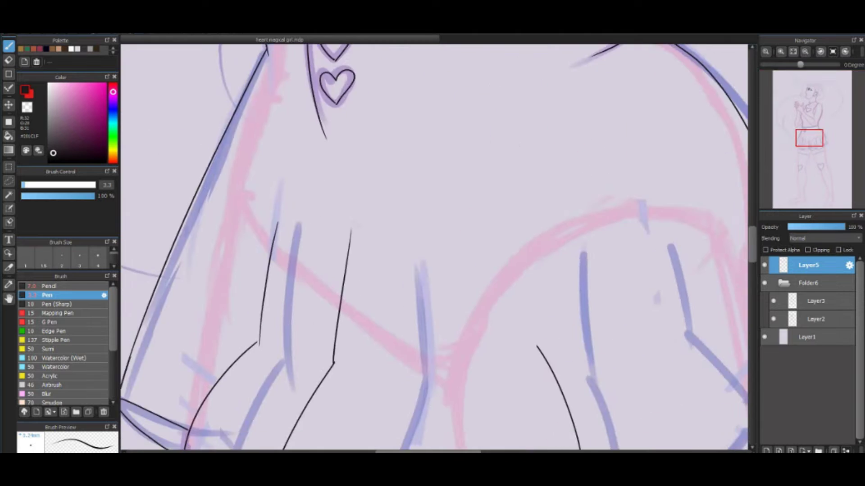
Ink the skirt fold nearest the pointed corner and the curved hem from it to the central fold
{"action": "scroll", "coordinate": [435, 248], "scroll_direction": "down", "scroll_amount": 5}
{"action": "scroll", "coordinate": [415, 271], "scroll_direction": "up", "scroll_amount": 4}
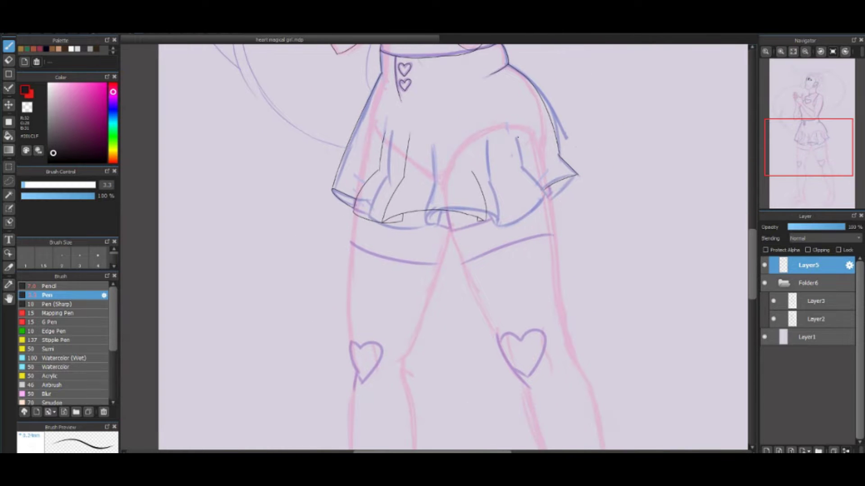
{"action": "scroll", "coordinate": [475, 188], "scroll_direction": "up", "scroll_amount": 2}
{"action": "left_click_drag", "start_coordinate": [565, 149], "coordinate": [623, 207]}
{"action": "left_click_drag", "start_coordinate": [615, 203], "coordinate": [518, 265]}
{"action": "key", "text": "ctrl+z"}
{"action": "mouse_move", "coordinate": [623, 205]}
{"action": "left_mouse_down"}
{"action": "mouse_move", "coordinate": [563, 243]}
{"action": "mouse_move", "coordinate": [494, 264]}
{"action": "left_mouse_up"}
{"action": "key", "text": "e"}
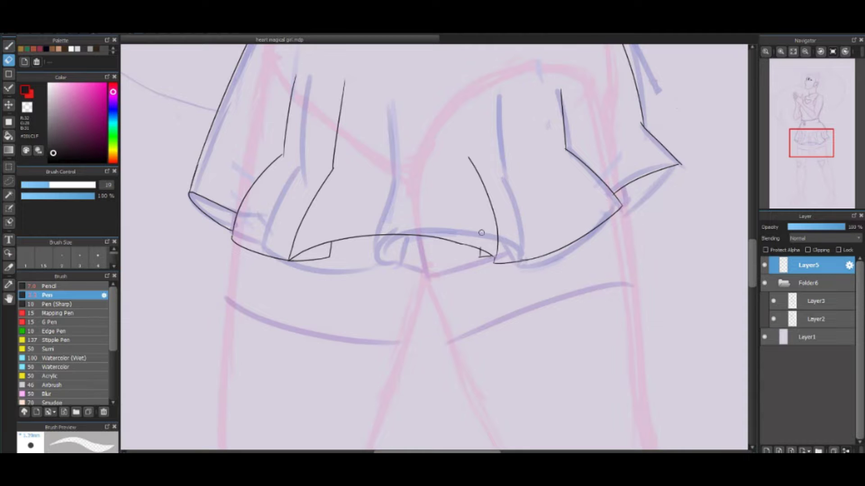
Redraw the upper part of the central fold on the pointed-corner side and check the line art with the sketch hidden
{"action": "key", "text": "b"}
{"action": "left_click_drag", "start_coordinate": [471, 93], "coordinate": [472, 108]}
{"action": "left_click", "coordinate": [793, 51]}
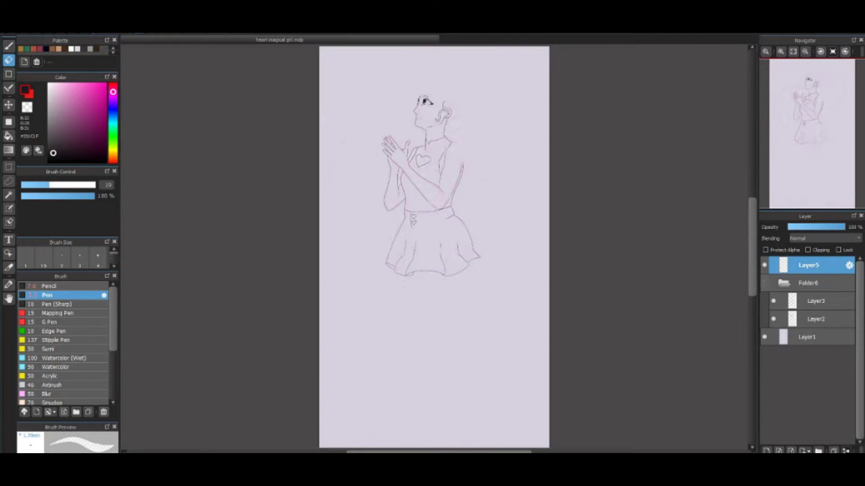
{"action": "scroll", "coordinate": [432, 261], "scroll_direction": "up", "scroll_amount": 5}
{"action": "scroll", "coordinate": [546, 141], "scroll_direction": "down", "scroll_amount": 3}
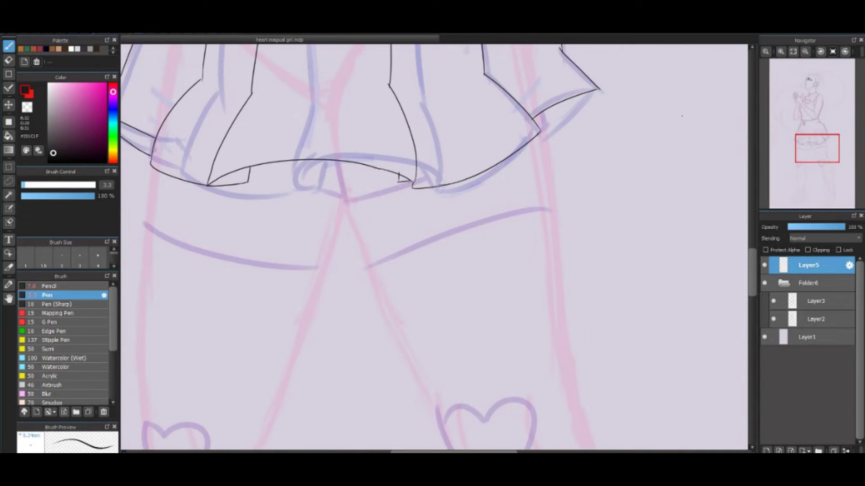
Ink the outer and inner edges of both thighs from the skirt hem to the stocking tops
{"action": "left_click_drag", "start_coordinate": [150, 167], "coordinate": [431, 208]}
{"action": "left_click_drag", "start_coordinate": [430, 208], "coordinate": [426, 265]}
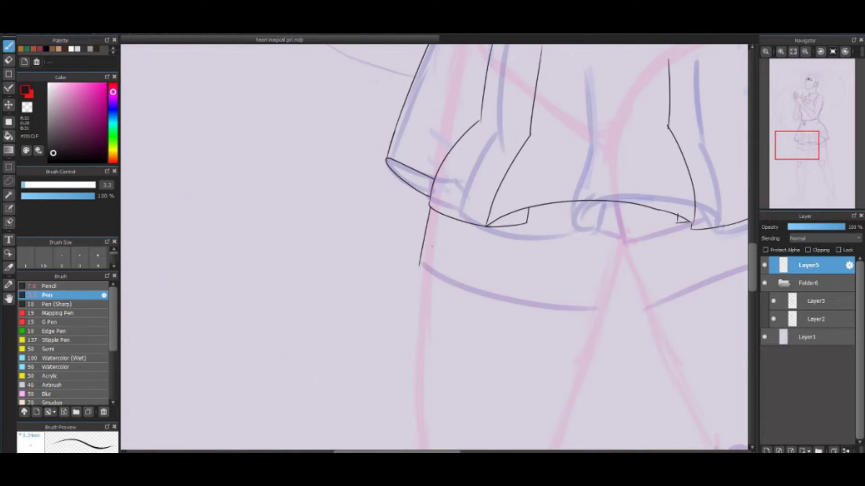
{"action": "left_click_drag", "start_coordinate": [613, 202], "coordinate": [599, 306]}
{"action": "key", "text": "ctrl+0"}
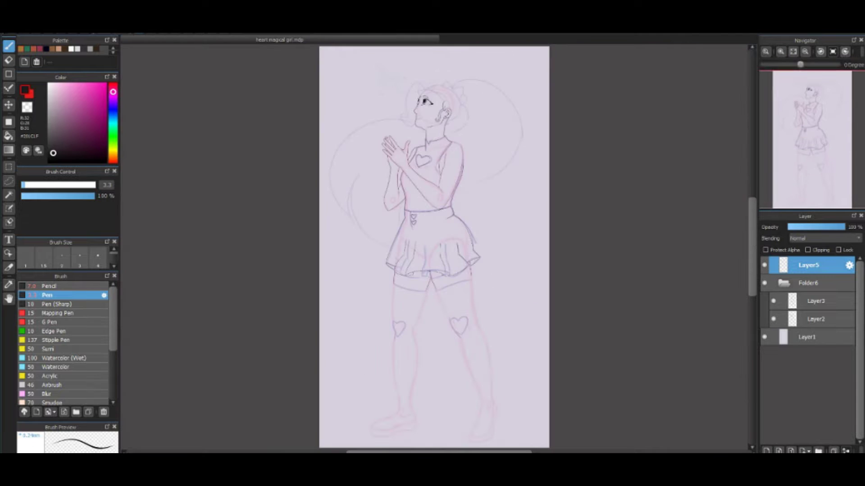
{"action": "scroll", "coordinate": [432, 270], "scroll_direction": "up", "scroll_amount": 5}
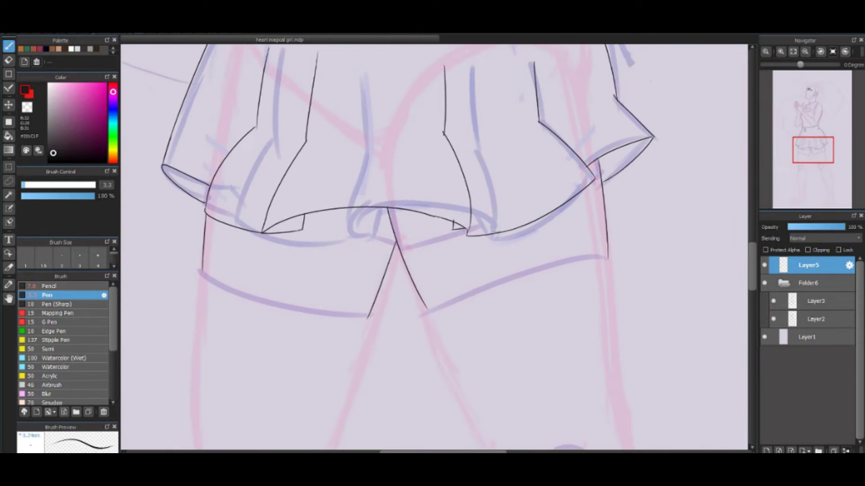
Ink the skirt's back hem where it shows between and behind the thighs
{"action": "left_click_drag", "start_coordinate": [464, 230], "coordinate": [401, 248]}
{"action": "key", "text": "ctrl+z"}
{"action": "mouse_move", "coordinate": [465, 230]}
{"action": "left_mouse_down"}
{"action": "mouse_move", "coordinate": [399, 250]}
{"action": "mouse_move", "coordinate": [303, 227]}
{"action": "left_mouse_up"}
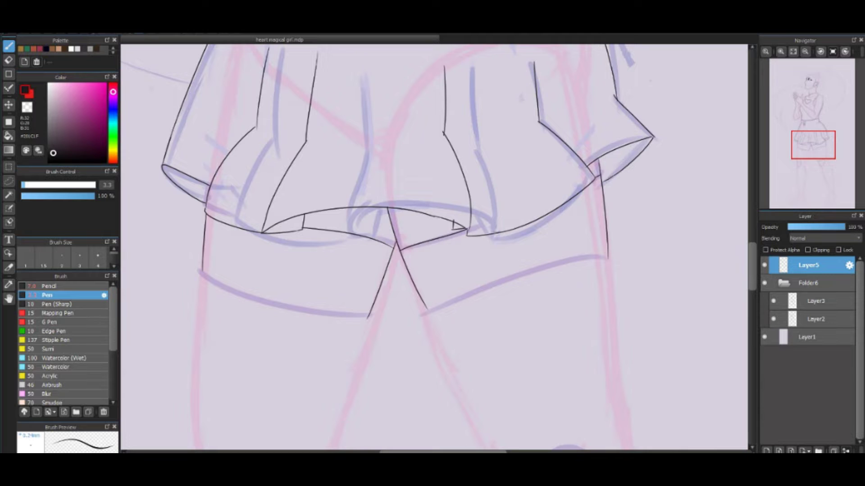
Bucket-fill the skirt's inside, its folded side corner, the chest heart and the small waist hearts with black
{"action": "left_click", "coordinate": [765, 283]}
{"action": "key", "text": "g"}
{"action": "left_click", "coordinate": [383, 223]}
{"action": "left_click", "coordinate": [593, 169]}
{"action": "left_click", "coordinate": [764, 282]}
{"action": "scroll", "coordinate": [432, 243], "scroll_direction": "up", "scroll_amount": 5}
{"action": "left_click", "coordinate": [764, 283]}
{"action": "left_click", "coordinate": [368, 218]}
{"action": "left_click", "coordinate": [369, 248]}
{"action": "left_click", "coordinate": [765, 283]}
{"action": "scroll", "coordinate": [433, 243], "scroll_direction": "up", "scroll_amount": 5}
{"action": "scroll", "coordinate": [433, 243], "scroll_direction": "down", "scroll_amount": 10}
Ink the stocking top on the hearts-side leg and both edges of its thigh below it
{"action": "key", "text": "b"}
{"action": "left_click_drag", "start_coordinate": [214, 134], "coordinate": [378, 179]}
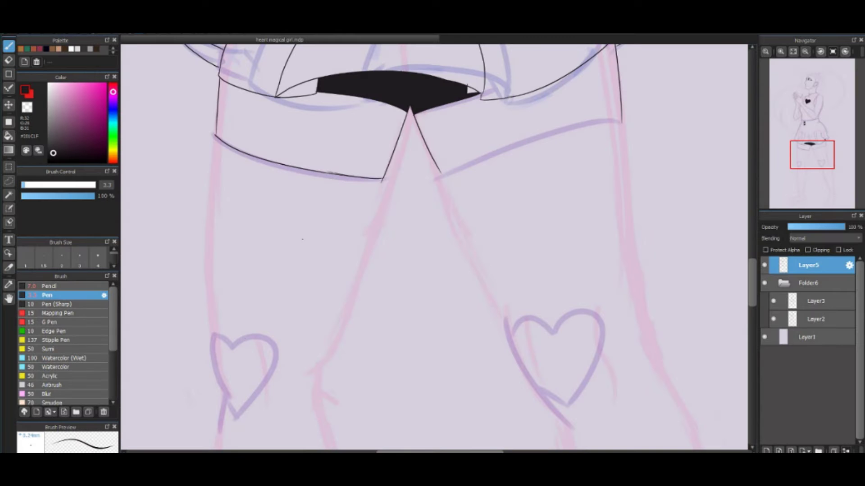
{"action": "mouse_move", "coordinate": [215, 134]}
{"action": "left_mouse_down"}
{"action": "mouse_move", "coordinate": [207, 318]}
{"action": "mouse_move", "coordinate": [228, 399]}
{"action": "left_mouse_up"}
{"action": "key", "text": "e"}
{"action": "mouse_move", "coordinate": [383, 186]}
{"action": "left_mouse_down"}
{"action": "mouse_move", "coordinate": [409, 114]}
{"action": "mouse_move", "coordinate": [371, 243]}
{"action": "left_mouse_up"}
{"action": "key", "text": "b"}
Fill the small gap between the thighs black and ink the hearts-side leg's inner thigh, knee and knee heart
{"action": "key", "text": "g"}
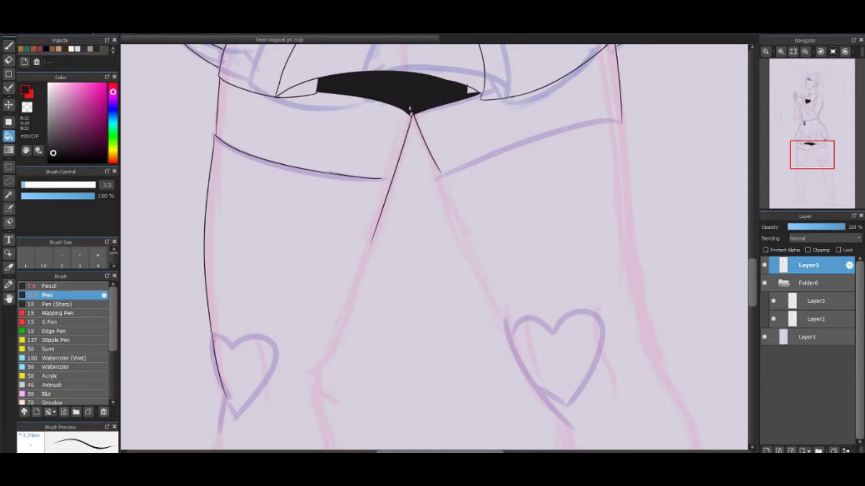
{"action": "left_click", "coordinate": [410, 110]}
{"action": "key", "text": "b"}
{"action": "mouse_move", "coordinate": [373, 236]}
{"action": "left_mouse_down"}
{"action": "mouse_move", "coordinate": [448, 95]}
{"action": "mouse_move", "coordinate": [383, 230]}
{"action": "left_mouse_up"}
{"action": "left_click_drag", "start_coordinate": [399, 214], "coordinate": [407, 290]}
{"action": "left_click_drag", "start_coordinate": [302, 248], "coordinate": [285, 338]}
{"action": "mouse_move", "coordinate": [286, 191]}
{"action": "left_mouse_down"}
{"action": "mouse_move", "coordinate": [309, 206]}
{"action": "mouse_move", "coordinate": [298, 254]}
{"action": "left_mouse_up"}
{"action": "key", "text": "ctrl+z"}
{"action": "left_click_drag", "start_coordinate": [307, 205], "coordinate": [301, 254]}
Tidy the outer corner of the other leg's stocking top and ink its inner thigh down to the knee heart
{"action": "left_click", "coordinate": [764, 283]}
{"action": "scroll", "coordinate": [434, 247], "scroll_direction": "up", "scroll_amount": 3}
{"action": "scroll", "coordinate": [434, 246], "scroll_direction": "right", "scroll_amount": 3}
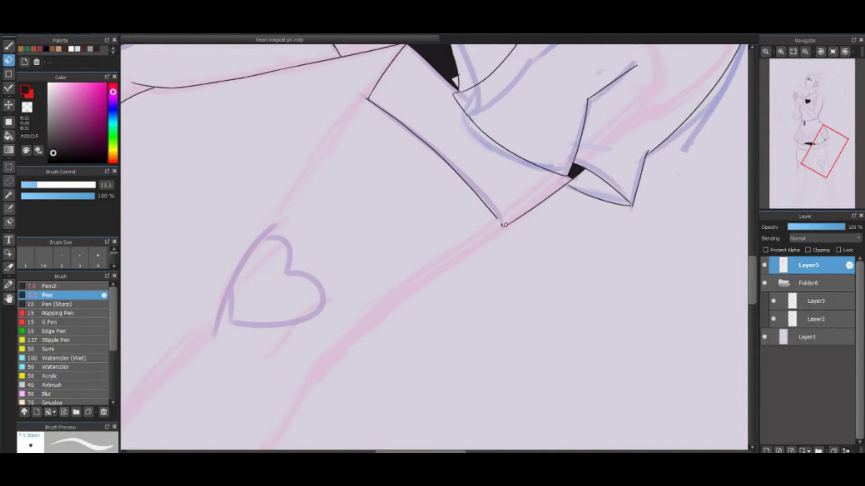
{"action": "scroll", "coordinate": [434, 247], "scroll_direction": "down", "scroll_amount": 2}
{"action": "scroll", "coordinate": [434, 247], "scroll_direction": "left", "scroll_amount": 5}
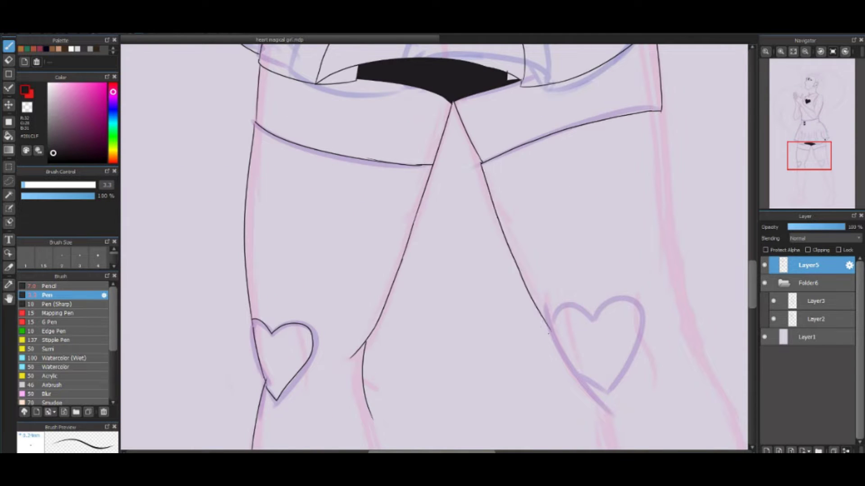
Ink the other leg's outer edge from the stocking top to just below the knee
{"action": "scroll", "coordinate": [434, 247], "scroll_direction": "down", "scroll_amount": 5}
{"action": "scroll", "coordinate": [434, 247], "scroll_direction": "right", "scroll_amount": 2}
{"action": "scroll", "coordinate": [435, 247], "scroll_direction": "up", "scroll_amount": 3}
{"action": "scroll", "coordinate": [434, 247], "scroll_direction": "left", "scroll_amount": 2}
{"action": "scroll", "coordinate": [434, 247], "scroll_direction": "down", "scroll_amount": 4}
{"action": "scroll", "coordinate": [435, 247], "scroll_direction": "up", "scroll_amount": 2}
{"action": "scroll", "coordinate": [434, 247], "scroll_direction": "left", "scroll_amount": 1}
{"action": "scroll", "coordinate": [434, 246], "scroll_direction": "up", "scroll_amount": 2}
{"action": "scroll", "coordinate": [434, 247], "scroll_direction": "right", "scroll_amount": 2}
{"action": "left_click_drag", "start_coordinate": [527, 121], "coordinate": [541, 212]}
{"action": "key", "text": "ctrl+z"}
{"action": "mouse_move", "coordinate": [526, 104]}
{"action": "left_mouse_down"}
{"action": "mouse_move", "coordinate": [542, 247]}
{"action": "mouse_move", "coordinate": [591, 358]}
{"action": "left_mouse_up"}
{"action": "scroll", "coordinate": [435, 247], "scroll_direction": "down", "scroll_amount": 4}
{"action": "scroll", "coordinate": [434, 246], "scroll_direction": "right", "scroll_amount": 1}
{"action": "key", "text": "e"}
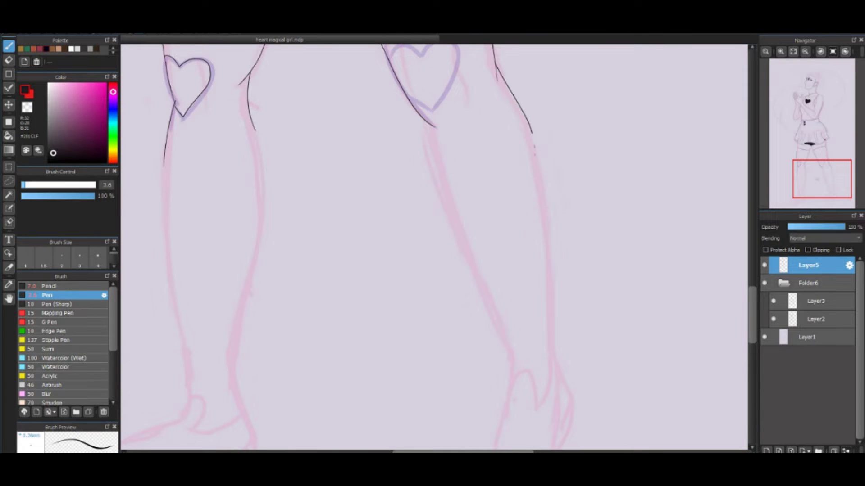
Ink the same leg's outer calf down to the ankle and the curved shoe opening at its base
{"action": "key", "text": "b"}
{"action": "left_click_drag", "start_coordinate": [428, 124], "coordinate": [441, 180]}
{"action": "left_click_drag", "start_coordinate": [512, 354], "coordinate": [512, 382]}
{"action": "key", "text": "ctrl+z"}
{"action": "key", "text": "ctrl+z"}
{"action": "left_click_drag", "start_coordinate": [532, 134], "coordinate": [538, 179]}
{"action": "mouse_move", "coordinate": [533, 148]}
{"action": "left_mouse_down"}
{"action": "mouse_move", "coordinate": [550, 332]}
{"action": "mouse_move", "coordinate": [537, 409]}
{"action": "left_mouse_up"}
{"action": "mouse_move", "coordinate": [516, 373]}
{"action": "left_mouse_down"}
{"action": "mouse_move", "coordinate": [508, 392]}
{"action": "mouse_move", "coordinate": [536, 406]}
{"action": "left_mouse_up"}
{"action": "key", "text": "ctrl+z"}
{"action": "left_click_drag", "start_coordinate": [510, 352], "coordinate": [509, 385]}
{"action": "key", "text": "ctrl+z"}
{"action": "mouse_move", "coordinate": [510, 374]}
{"action": "left_mouse_down"}
{"action": "mouse_move", "coordinate": [535, 388]}
{"action": "mouse_move", "coordinate": [536, 407]}
{"action": "left_mouse_up"}
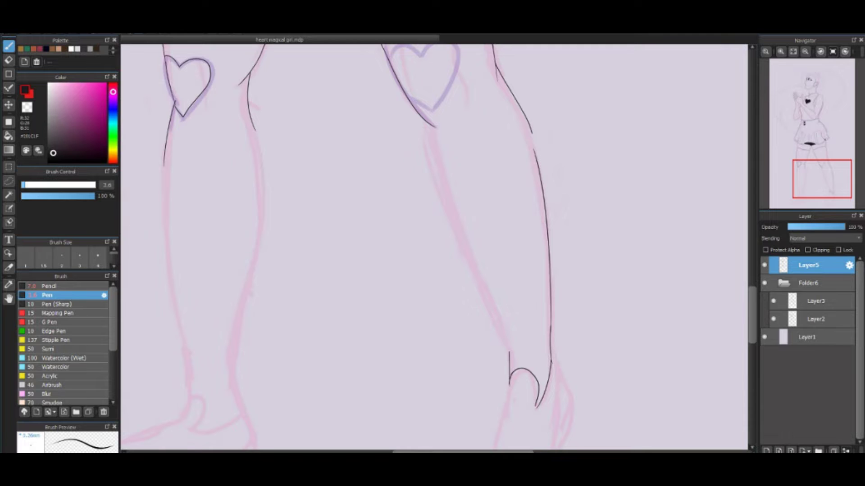
Ink the same leg's inner calf down to the ankle and join the outer calf line to the knee
{"action": "left_click_drag", "start_coordinate": [428, 124], "coordinate": [509, 353]}
{"action": "key", "text": "ctrl+z"}
{"action": "left_click_drag", "start_coordinate": [441, 182], "coordinate": [509, 355]}
{"action": "left_click_drag", "start_coordinate": [535, 148], "coordinate": [545, 170]}
{"action": "key", "text": "ctrl+z"}
{"action": "left_click_drag", "start_coordinate": [532, 131], "coordinate": [539, 167]}
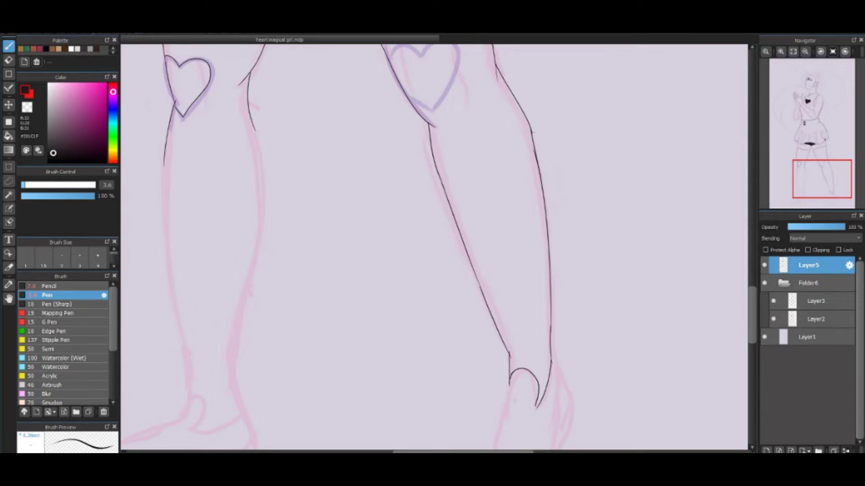
Ink the outline of the heart on the other leg's knee
{"action": "key", "text": "e"}
{"action": "key", "text": "p"}
{"action": "left_click_drag", "start_coordinate": [405, 226], "coordinate": [497, 334]}
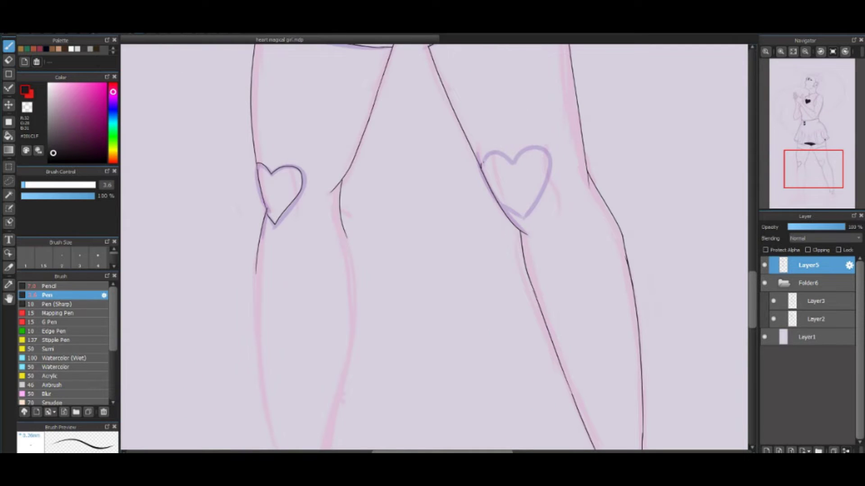
{"action": "mouse_move", "coordinate": [482, 158]}
{"action": "left_mouse_down"}
{"action": "mouse_move", "coordinate": [536, 144]}
{"action": "mouse_move", "coordinate": [541, 216]}
{"action": "left_mouse_up"}
{"action": "key", "text": "ctrl+z"}
{"action": "mouse_move", "coordinate": [512, 163]}
{"action": "left_mouse_down"}
{"action": "mouse_move", "coordinate": [551, 178]}
{"action": "mouse_move", "coordinate": [525, 220]}
{"action": "mouse_move", "coordinate": [485, 165]}
{"action": "left_mouse_up"}
{"action": "key", "text": "ctrl+z"}
{"action": "key", "text": "ctrl+z"}
Hide the sketch folder and bucket-fill both knee hearts with black
{"action": "left_click", "coordinate": [764, 283]}
{"action": "key", "text": "g"}
{"action": "left_click", "coordinate": [279, 190]}
{"action": "left_click", "coordinate": [518, 180]}
{"action": "key", "text": "p"}
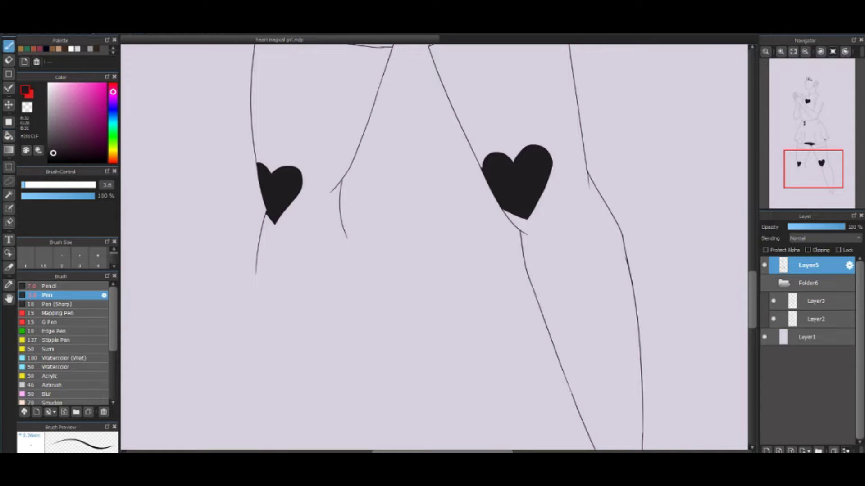
Clean up the edge of the larger knee heart where it meets the leg line and show the sketch again
{"action": "scroll", "coordinate": [463, 168], "scroll_direction": "up", "scroll_amount": 4}
{"action": "key", "text": "e"}
{"action": "scroll", "coordinate": [534, 172], "scroll_direction": "up", "scroll_amount": 1}
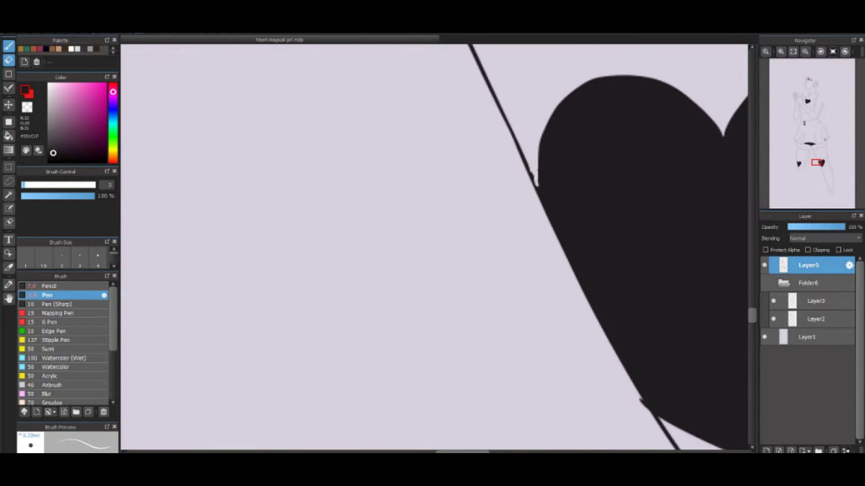
{"action": "key", "text": "p"}
{"action": "left_click", "coordinate": [764, 282]}
{"action": "scroll", "coordinate": [445, 247], "scroll_direction": "down", "scroll_amount": 5}
Ink both calf edges of the hearts-side leg down to the ankle and heel
{"action": "scroll", "coordinate": [446, 247], "scroll_direction": "up", "scroll_amount": 4}
{"action": "mouse_move", "coordinate": [523, 151]}
{"action": "left_mouse_down"}
{"action": "mouse_move", "coordinate": [529, 278]}
{"action": "mouse_move", "coordinate": [504, 404]}
{"action": "left_mouse_up"}
{"action": "left_click_drag", "start_coordinate": [433, 187], "coordinate": [460, 421]}
{"action": "mouse_move", "coordinate": [461, 422]}
{"action": "left_mouse_down"}
{"action": "mouse_move", "coordinate": [357, 309]}
{"action": "mouse_move", "coordinate": [395, 308]}
{"action": "left_mouse_up"}
{"action": "left_click_drag", "start_coordinate": [430, 284], "coordinate": [439, 321]}
Ink the shoe on the hearts-side leg, with its rounded upper, heel and thick sole
{"action": "mouse_move", "coordinate": [385, 304]}
{"action": "left_mouse_down"}
{"action": "mouse_move", "coordinate": [388, 341]}
{"action": "mouse_move", "coordinate": [417, 333]}
{"action": "mouse_move", "coordinate": [273, 376]}
{"action": "left_mouse_up"}
{"action": "key", "text": "ctrl+z"}
{"action": "left_click_drag", "start_coordinate": [273, 367], "coordinate": [272, 405]}
{"action": "key", "text": "ctrl+z"}
{"action": "key", "text": "ctrl+z"}
{"action": "key", "text": "ctrl+z"}
{"action": "mouse_move", "coordinate": [382, 303]}
{"action": "left_mouse_down"}
{"action": "mouse_move", "coordinate": [383, 313]}
{"action": "mouse_move", "coordinate": [280, 375]}
{"action": "mouse_move", "coordinate": [365, 333]}
{"action": "mouse_move", "coordinate": [274, 380]}
{"action": "left_mouse_up"}
{"action": "key", "text": "ctrl+z"}
{"action": "left_click_drag", "start_coordinate": [438, 317], "coordinate": [447, 386]}
{"action": "left_click_drag", "start_coordinate": [275, 379], "coordinate": [316, 418]}
{"action": "mouse_move", "coordinate": [404, 392]}
{"action": "left_mouse_down"}
{"action": "mouse_move", "coordinate": [412, 395]}
{"action": "mouse_move", "coordinate": [314, 418]}
{"action": "left_mouse_up"}
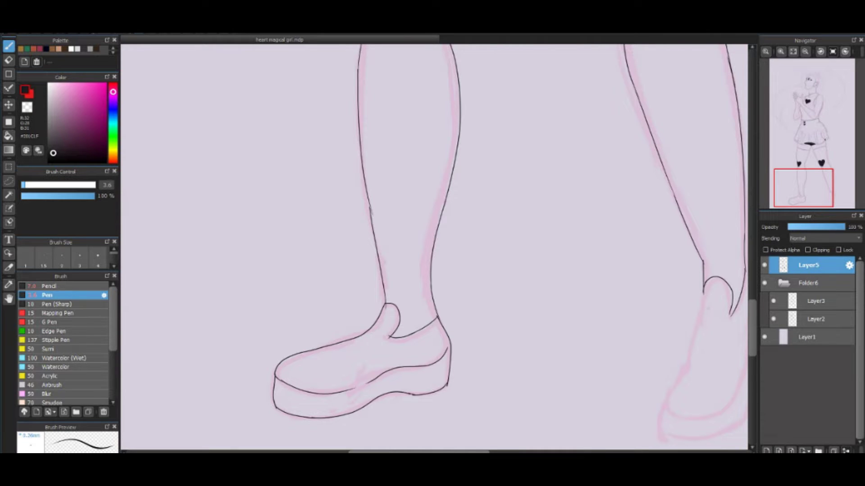
Ink the other shoe's heel curve and its front edge from the ankle to the toe
{"action": "scroll", "coordinate": [434, 246], "scroll_direction": "right", "scroll_amount": 5}
{"action": "mouse_move", "coordinate": [556, 269]}
{"action": "left_mouse_down"}
{"action": "mouse_move", "coordinate": [576, 310]}
{"action": "mouse_move", "coordinate": [562, 369]}
{"action": "left_mouse_up"}
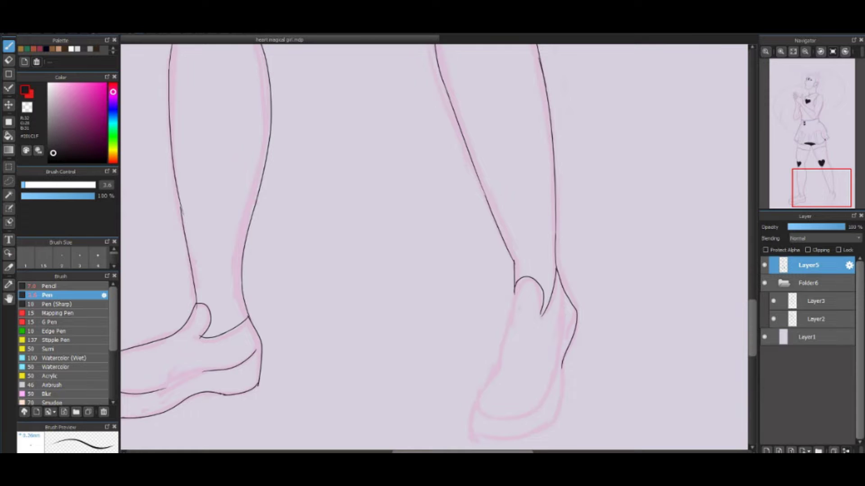
{"action": "left_click_drag", "start_coordinate": [513, 290], "coordinate": [495, 369]}
{"action": "key", "text": "ctrl+z"}
{"action": "mouse_move", "coordinate": [515, 289]}
{"action": "left_mouse_down"}
{"action": "mouse_move", "coordinate": [499, 373]}
{"action": "mouse_move", "coordinate": [510, 319]}
{"action": "mouse_move", "coordinate": [477, 403]}
{"action": "left_mouse_up"}
{"action": "key", "text": "ctrl+z"}
{"action": "key", "text": "ctrl+z"}
{"action": "left_click_drag", "start_coordinate": [515, 290], "coordinate": [491, 417]}
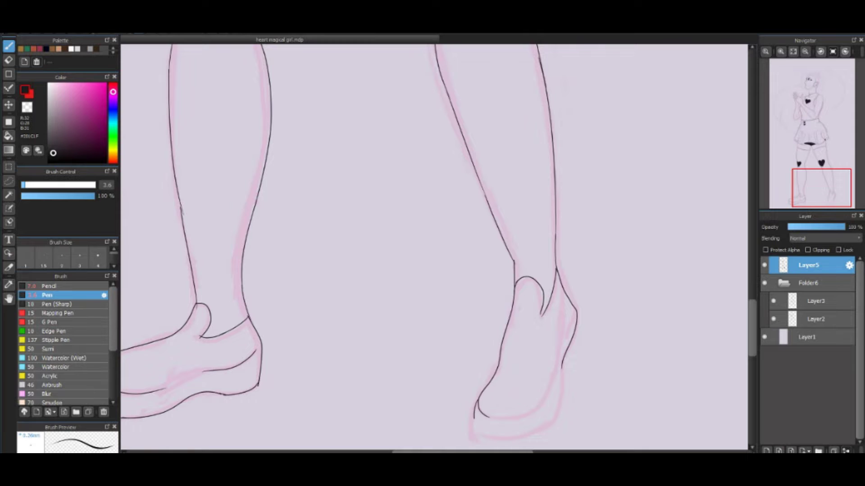
Ink the other shoe's sole line and outer rim around the toe and start cleaning up its ankle opening
{"action": "key", "text": "ctrl+z"}
{"action": "left_click_drag", "start_coordinate": [562, 362], "coordinate": [523, 417]}
{"action": "left_click_drag", "start_coordinate": [562, 289], "coordinate": [553, 374]}
{"action": "key", "text": "ctrl+z"}
{"action": "mouse_move", "coordinate": [562, 286]}
{"action": "left_mouse_down"}
{"action": "mouse_move", "coordinate": [542, 429]}
{"action": "mouse_move", "coordinate": [481, 439]}
{"action": "left_mouse_up"}
{"action": "key", "text": "ctrl+z"}
{"action": "key", "text": "e"}
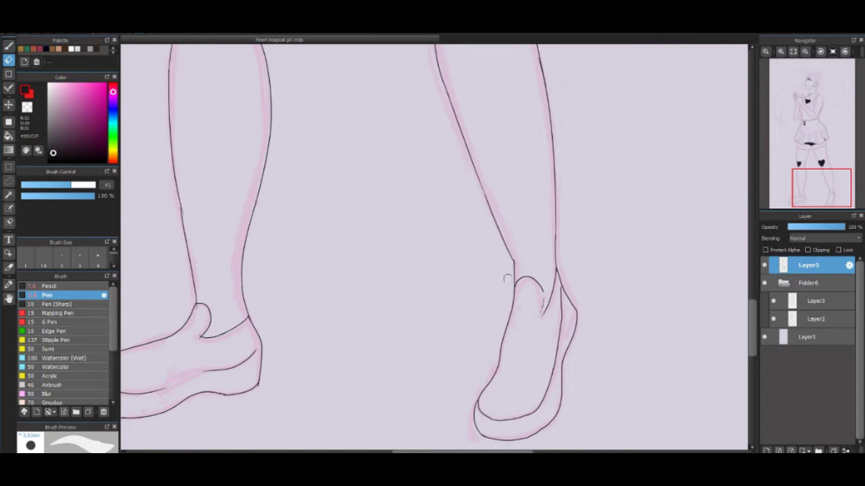
Erase and redraw the notch in the ankle opening of the front-facing shoe
{"action": "left_click_drag", "start_coordinate": [543, 298], "coordinate": [541, 315]}
{"action": "key", "text": "b"}
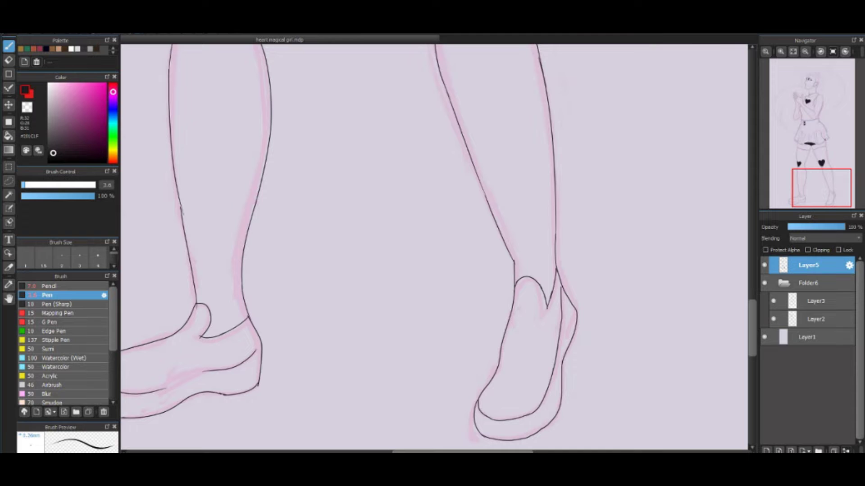
{"action": "key", "text": "e"}
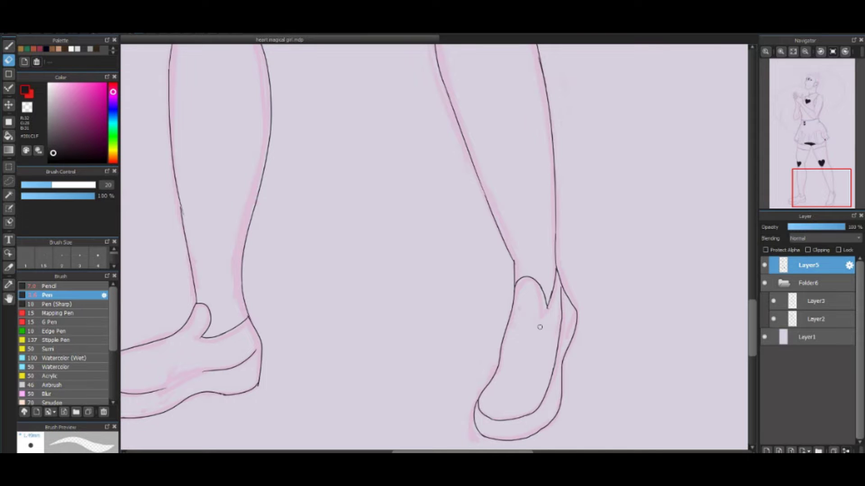
{"action": "key", "text": "b"}
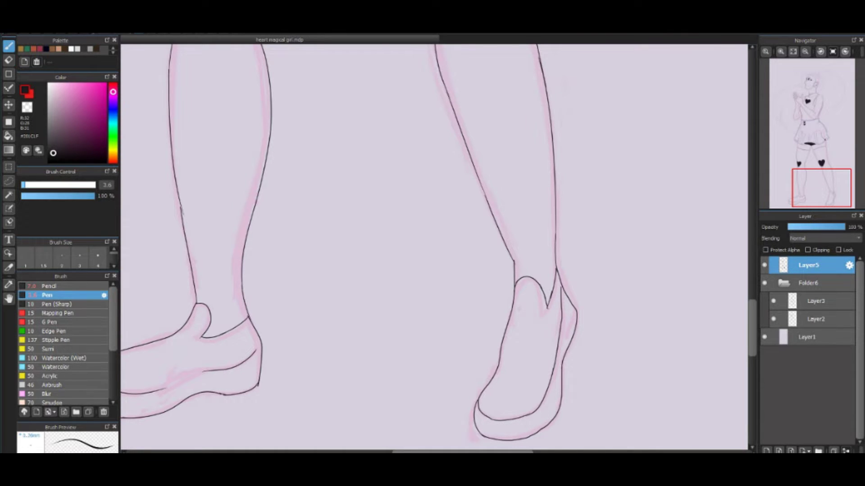
{"action": "scroll", "coordinate": [539, 327], "scroll_direction": "up", "scroll_amount": 10}
{"action": "scroll", "coordinate": [539, 327], "scroll_direction": "down", "scroll_amount": 10}
{"action": "left_click", "coordinate": [764, 283]}
{"action": "left_click", "coordinate": [764, 283]}
Close the gap in the side-facing shoe's sole line and fill the uppers of both shoes black
{"action": "left_click_drag", "start_coordinate": [405, 225], "coordinate": [579, 229]}
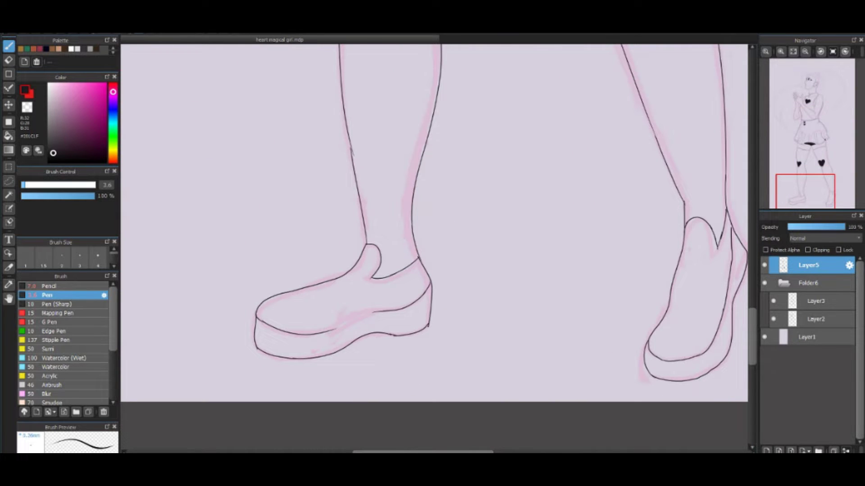
{"action": "left_click_drag", "start_coordinate": [328, 333], "coordinate": [374, 310]}
{"action": "left_click_drag", "start_coordinate": [327, 333], "coordinate": [373, 311]}
{"action": "key", "text": "g"}
{"action": "left_click", "coordinate": [324, 307]}
{"action": "left_click", "coordinate": [689, 288]}
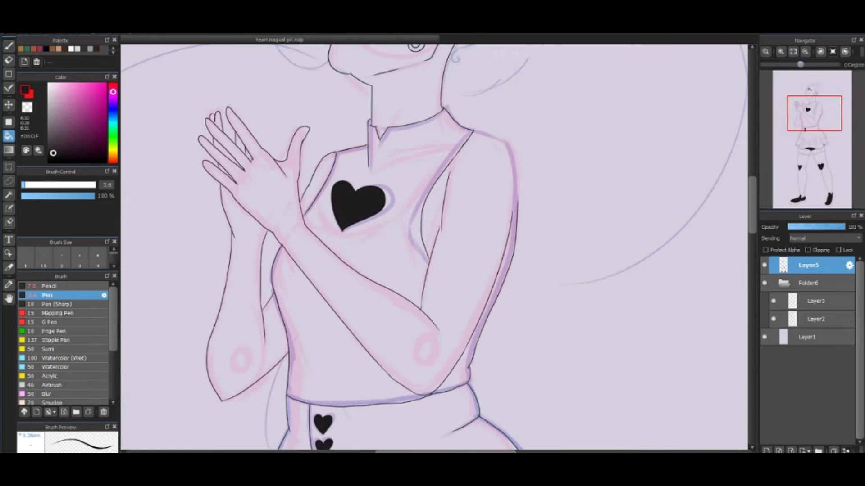
Ink the near shoulder's curve from the halter strap down to the outer edge of the upper arm
{"action": "key", "text": "b"}
{"action": "left_click_drag", "start_coordinate": [473, 131], "coordinate": [518, 202]}
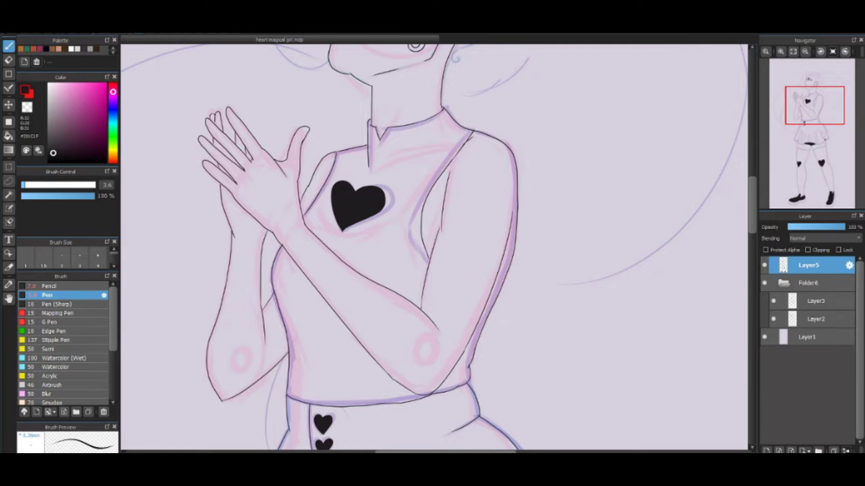
Lasso the near eye with its eyebrow and adjust it with a transform
{"action": "scroll", "coordinate": [435, 247], "scroll_direction": "up", "scroll_amount": 10}
{"action": "key", "text": "l"}
{"action": "left_click_drag", "start_coordinate": [444, 212], "coordinate": [444, 261]}
{"action": "key", "text": "ctrl+t"}
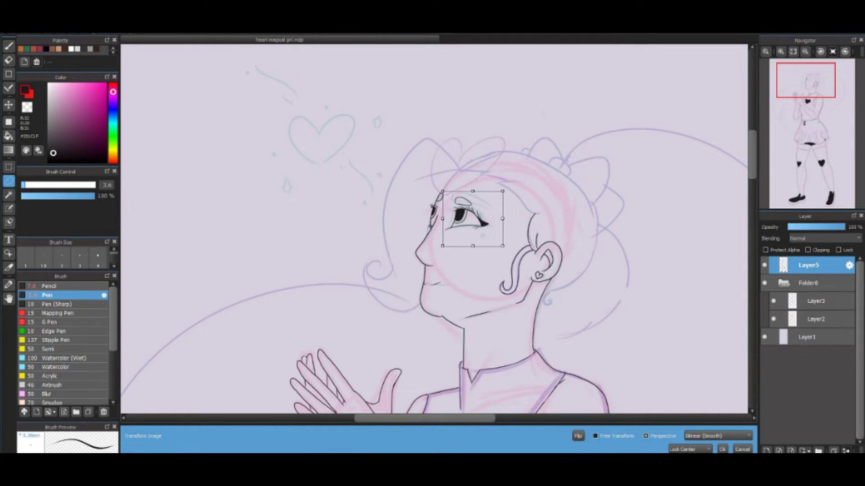
{"action": "key", "text": "Return"}
Ink the back of the head, the small curl at the nape and the curled lock in front of the face
{"action": "key", "text": "b"}
{"action": "scroll", "coordinate": [457, 180], "scroll_direction": "up", "scroll_amount": 3}
{"action": "scroll", "coordinate": [456, 180], "scroll_direction": "down", "scroll_amount": 6}
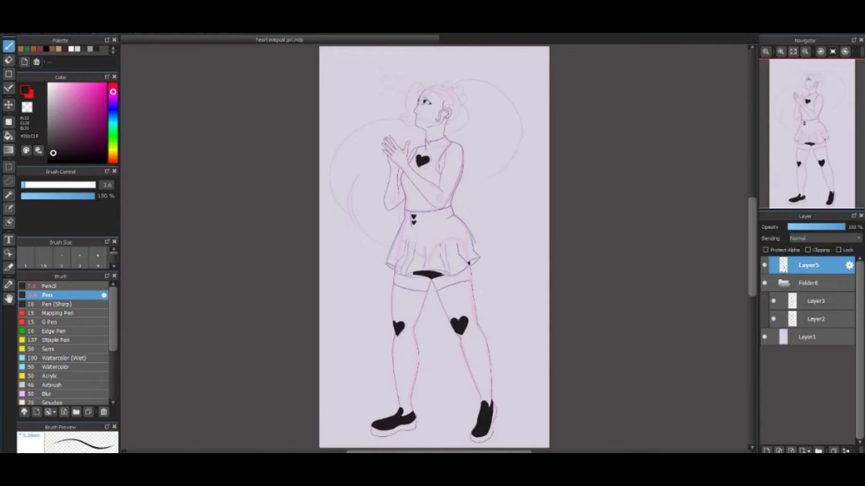
{"action": "scroll", "coordinate": [432, 291], "scroll_direction": "up", "scroll_amount": 6}
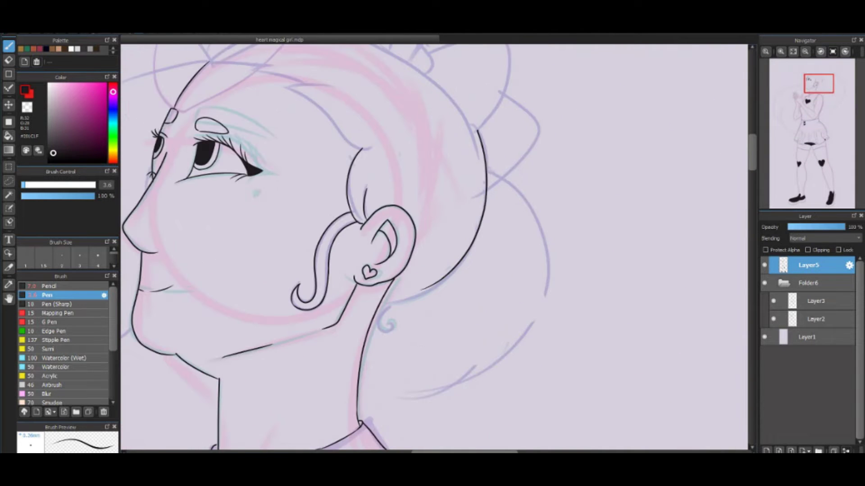
{"action": "mouse_move", "coordinate": [390, 287]}
{"action": "left_mouse_down"}
{"action": "mouse_move", "coordinate": [390, 325]}
{"action": "mouse_move", "coordinate": [371, 334]}
{"action": "mouse_move", "coordinate": [636, 432]}
{"action": "left_mouse_up"}
{"action": "mouse_move", "coordinate": [474, 158]}
{"action": "left_mouse_down"}
{"action": "mouse_move", "coordinate": [405, 96]}
{"action": "mouse_move", "coordinate": [367, 138]}
{"action": "mouse_move", "coordinate": [326, 246]}
{"action": "mouse_move", "coordinate": [339, 347]}
{"action": "mouse_move", "coordinate": [295, 349]}
{"action": "mouse_move", "coordinate": [315, 351]}
{"action": "mouse_move", "coordinate": [237, 207]}
{"action": "left_mouse_up"}
Erase the rough chin line and re-ink it from the lower lip to the front of the neck
{"action": "key", "text": "e"}
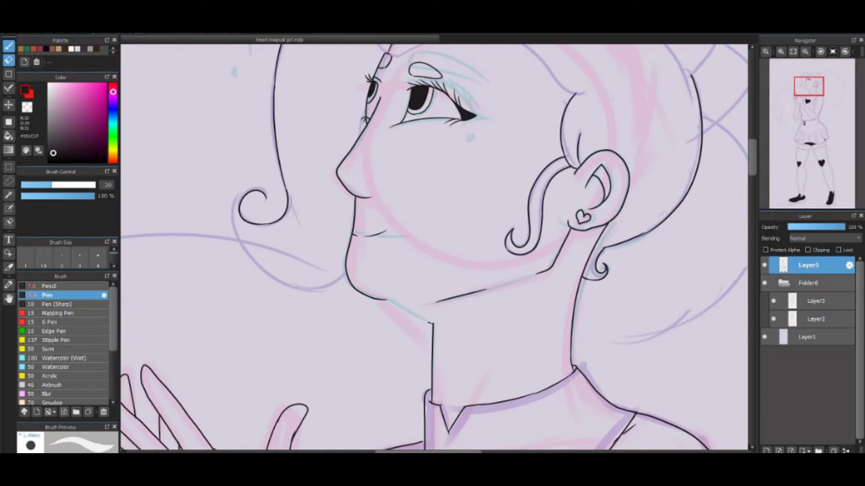
{"action": "key", "text": "b"}
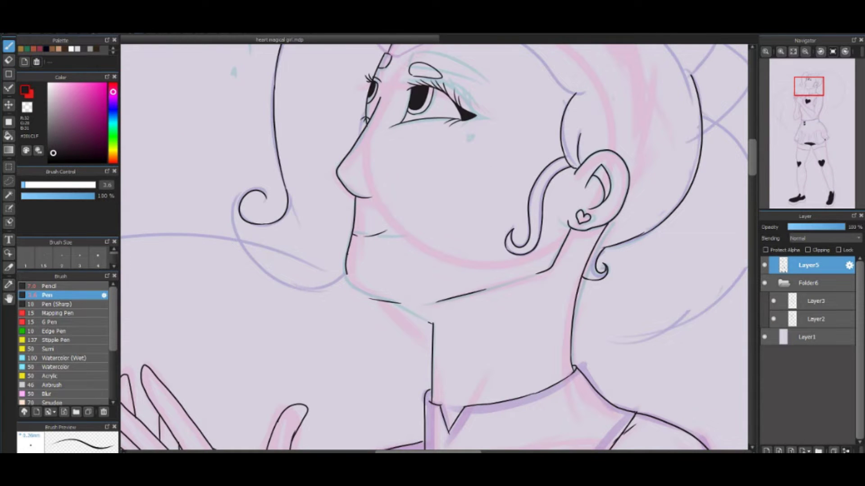
{"action": "mouse_move", "coordinate": [409, 311]}
{"action": "left_mouse_down"}
{"action": "mouse_move", "coordinate": [541, 405]}
{"action": "mouse_move", "coordinate": [501, 382]}
{"action": "left_mouse_up"}
Replace the short near eyebrow with a long, tapered arch above the eye
{"action": "key", "text": "e"}
{"action": "key", "text": "b"}
{"action": "mouse_move", "coordinate": [508, 148]}
{"action": "left_mouse_down"}
{"action": "mouse_move", "coordinate": [530, 143]}
{"action": "mouse_move", "coordinate": [498, 138]}
{"action": "mouse_move", "coordinate": [574, 157]}
{"action": "left_mouse_up"}
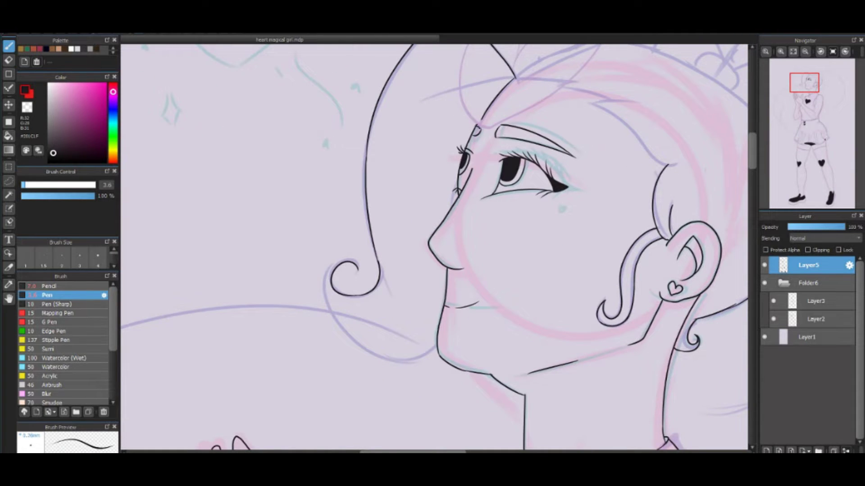
Ink the outer sweep beneath the front lock, from its curl toward the chin
{"action": "left_click_drag", "start_coordinate": [434, 350], "coordinate": [378, 367]}
{"action": "mouse_move", "coordinate": [357, 263]}
{"action": "left_mouse_down"}
{"action": "mouse_move", "coordinate": [317, 311]}
{"action": "mouse_move", "coordinate": [378, 367]}
{"action": "left_mouse_up"}
{"action": "key", "text": "ctrl+z"}
Ink the spiky hairline from the top of the forehead back to the ear
{"action": "mouse_move", "coordinate": [573, 80]}
{"action": "left_mouse_down"}
{"action": "mouse_move", "coordinate": [400, 193]}
{"action": "mouse_move", "coordinate": [421, 211]}
{"action": "mouse_move", "coordinate": [472, 213]}
{"action": "left_mouse_up"}
{"action": "key", "text": "ctrl+z"}
{"action": "left_click_drag", "start_coordinate": [417, 215], "coordinate": [489, 277]}
{"action": "mouse_move", "coordinate": [409, 202]}
{"action": "left_mouse_down"}
{"action": "mouse_move", "coordinate": [433, 213]}
{"action": "mouse_move", "coordinate": [341, 188]}
{"action": "left_mouse_up"}
{"action": "key", "text": "ctrl+z"}
{"action": "mouse_move", "coordinate": [395, 195]}
{"action": "left_mouse_down"}
{"action": "mouse_move", "coordinate": [341, 187]}
{"action": "mouse_move", "coordinate": [273, 129]}
{"action": "left_mouse_up"}
Round off the top of the front lock with an arc reaching down to the hairline
{"action": "key", "text": "e"}
{"action": "key", "text": "b"}
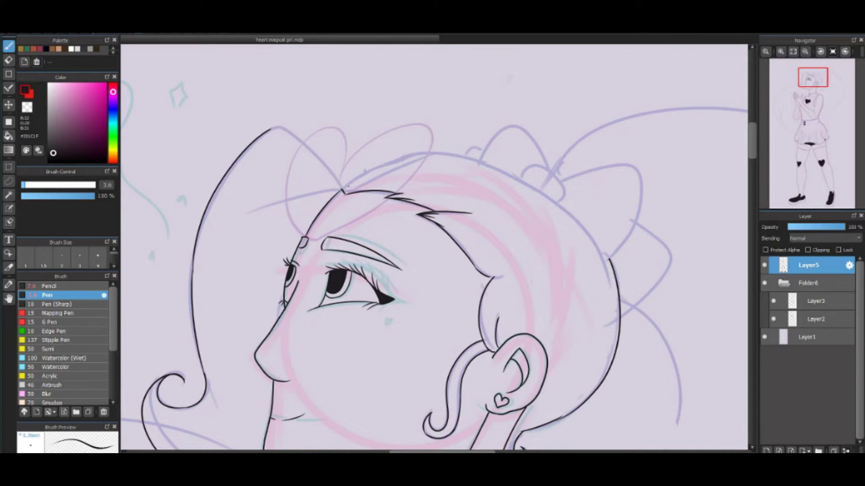
{"action": "mouse_move", "coordinate": [346, 186]}
{"action": "left_mouse_down"}
{"action": "mouse_move", "coordinate": [331, 152]}
{"action": "mouse_move", "coordinate": [272, 129]}
{"action": "left_mouse_up"}
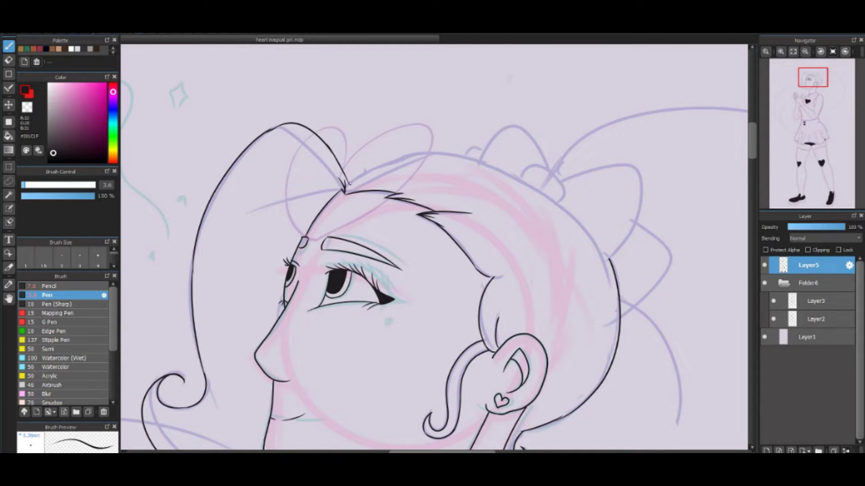
Ink the crown of the head from the front lock over to the back of the hair
{"action": "left_click_drag", "start_coordinate": [347, 183], "coordinate": [390, 160]}
{"action": "scroll", "coordinate": [435, 248], "scroll_direction": "right", "scroll_amount": 5}
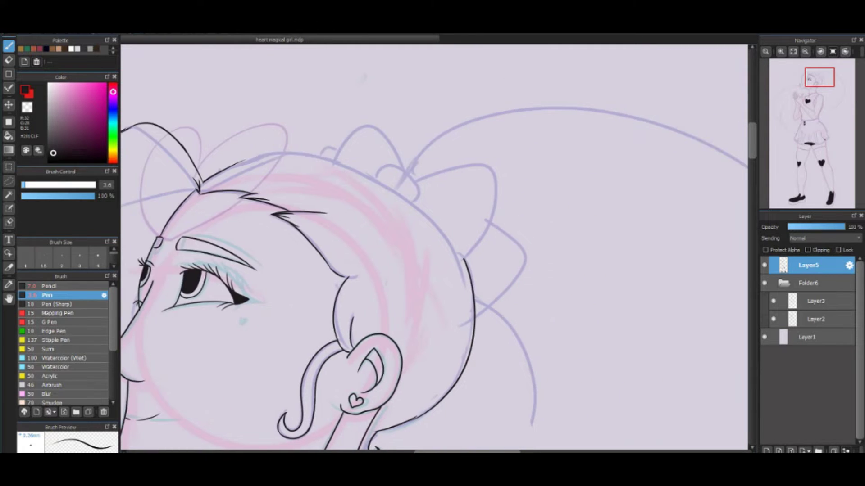
{"action": "mouse_move", "coordinate": [465, 265]}
{"action": "left_mouse_down"}
{"action": "mouse_move", "coordinate": [360, 163]}
{"action": "mouse_move", "coordinate": [246, 158]}
{"action": "left_mouse_up"}
{"action": "key", "text": "e"}
{"action": "key", "text": "b"}
Ink the loops and tails of the hair bow at the back of the head
{"action": "mouse_move", "coordinate": [380, 171]}
{"action": "left_mouse_down"}
{"action": "mouse_move", "coordinate": [418, 194]}
{"action": "mouse_move", "coordinate": [464, 254]}
{"action": "left_mouse_up"}
{"action": "mouse_move", "coordinate": [488, 223]}
{"action": "left_mouse_down"}
{"action": "mouse_move", "coordinate": [520, 236]}
{"action": "mouse_move", "coordinate": [477, 295]}
{"action": "left_mouse_up"}
{"action": "mouse_move", "coordinate": [351, 151]}
{"action": "left_mouse_down"}
{"action": "mouse_move", "coordinate": [388, 166]}
{"action": "mouse_move", "coordinate": [336, 158]}
{"action": "left_mouse_up"}
{"action": "left_click", "coordinate": [764, 283]}
{"action": "key", "text": "g"}
{"action": "left_click", "coordinate": [362, 155]}
{"action": "left_click", "coordinate": [455, 203]}
{"action": "key", "text": "ctrl+z"}
{"action": "key", "text": "ctrl+z"}
{"action": "left_click", "coordinate": [764, 283]}
Add a new layer and move it out of the sketch folder to sit directly below Layer5
{"action": "key", "text": "b"}
{"action": "scroll", "coordinate": [435, 247], "scroll_direction": "down", "scroll_amount": 5}
{"action": "scroll", "coordinate": [434, 248], "scroll_direction": "up", "scroll_amount": 2}
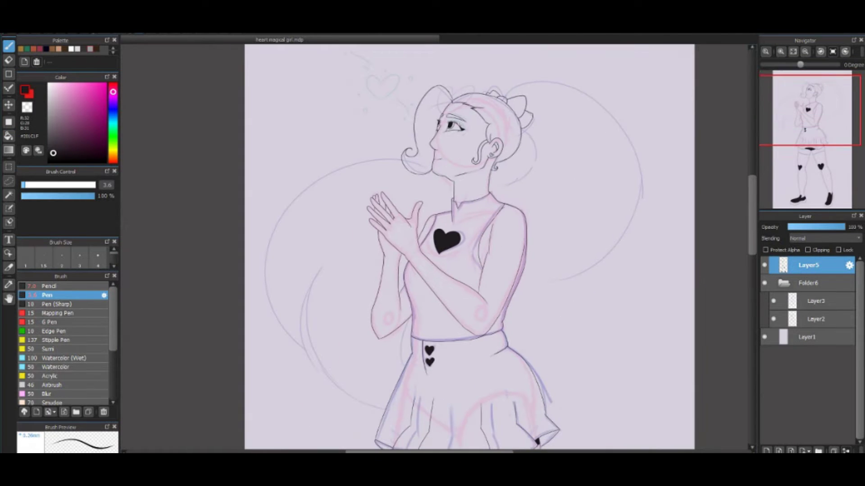
{"action": "key", "text": "ctrl+shift+n"}
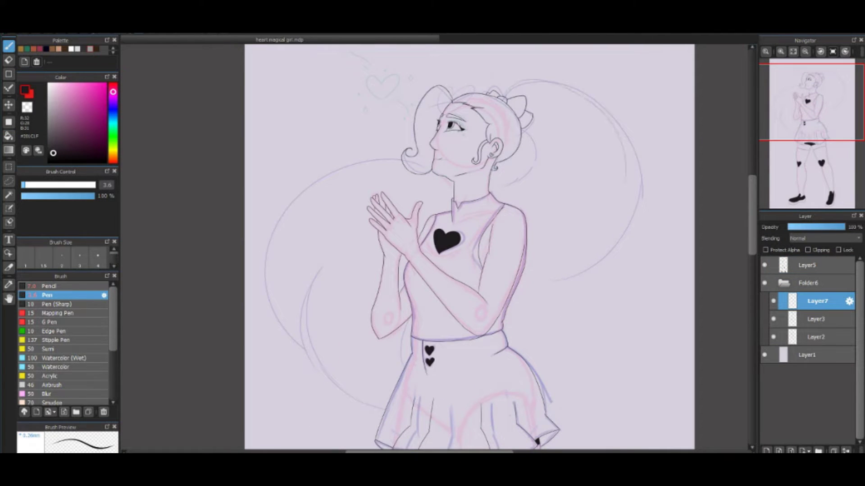
{"action": "right_click", "coordinate": [818, 301]}
{"action": "left_click_drag", "start_coordinate": [818, 301], "coordinate": [808, 276]}
Ink the large round outline of the ponytail behind the back on the new layer
{"action": "mouse_move", "coordinate": [504, 94]}
{"action": "left_mouse_down"}
{"action": "mouse_move", "coordinate": [650, 175]}
{"action": "mouse_move", "coordinate": [612, 266]}
{"action": "mouse_move", "coordinate": [545, 287]}
{"action": "left_mouse_up"}
{"action": "scroll", "coordinate": [468, 247], "scroll_direction": "down", "scroll_amount": 2}
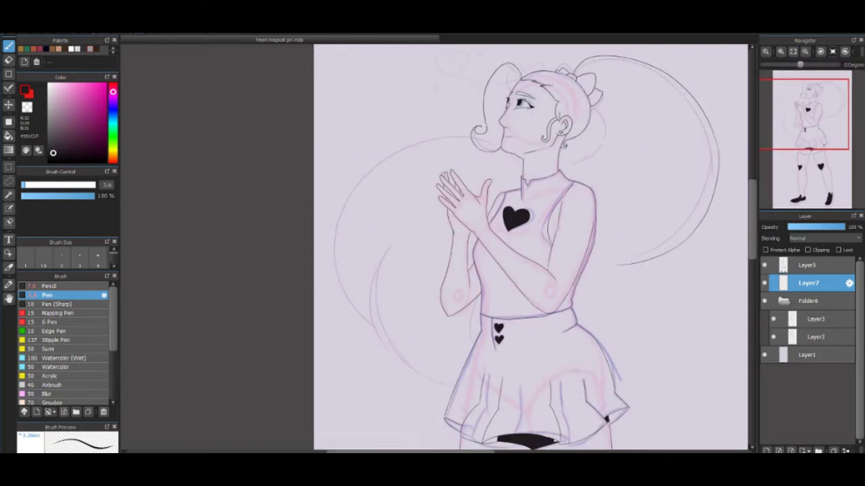
Ink the outer curve and the inner crescent of the ponytail in front of the figure
{"action": "scroll", "coordinate": [469, 248], "scroll_direction": "left", "scroll_amount": 5}
{"action": "left_click_drag", "start_coordinate": [479, 250], "coordinate": [477, 315]}
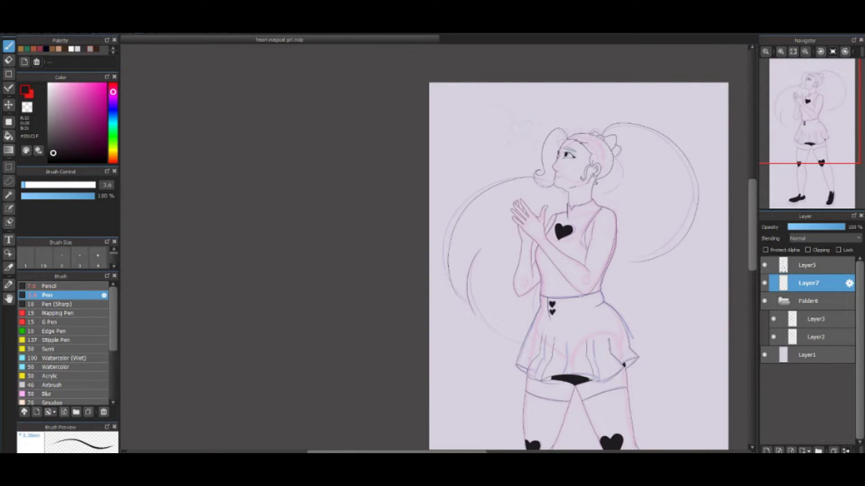
{"action": "scroll", "coordinate": [489, 283], "scroll_direction": "up", "scroll_amount": 3}
{"action": "key", "text": "e"}
{"action": "key", "text": "b"}
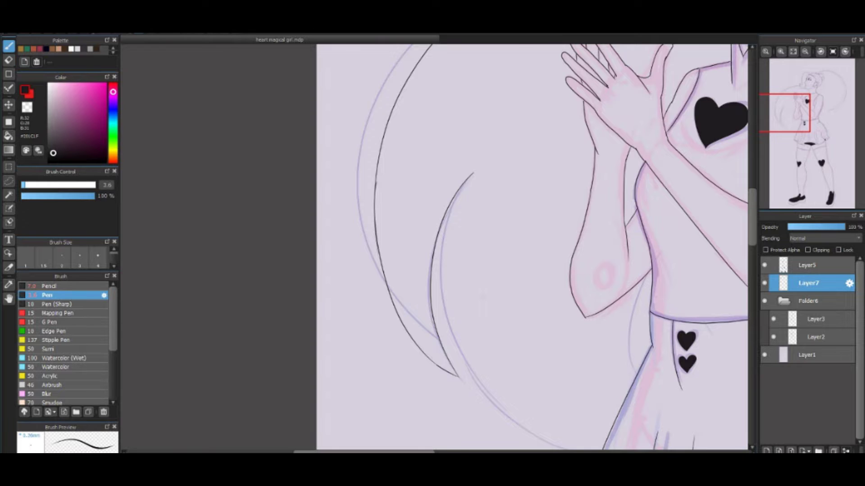
Extend the ponytail outlines until they meet the upper arm, the skirt and the front lock
{"action": "scroll", "coordinate": [489, 248], "scroll_direction": "down", "scroll_amount": 1}
{"action": "scroll", "coordinate": [490, 247], "scroll_direction": "up", "scroll_amount": 1}
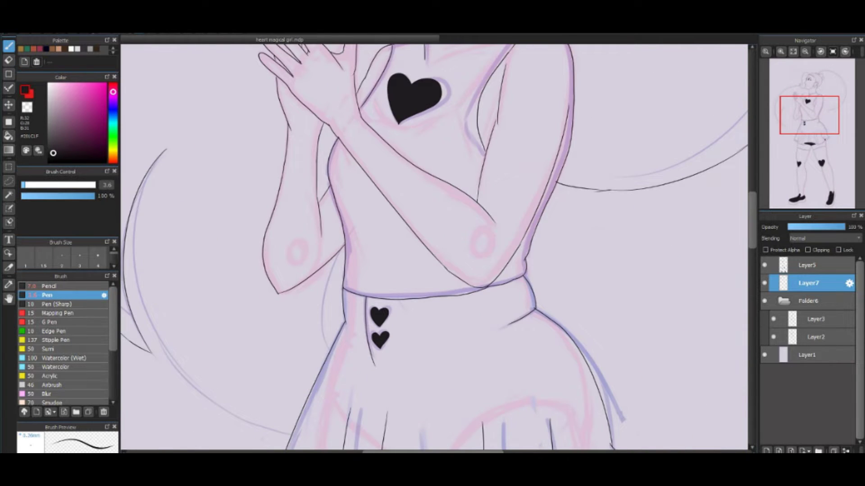
{"action": "scroll", "coordinate": [435, 248], "scroll_direction": "up", "scroll_amount": 2}
{"action": "scroll", "coordinate": [434, 247], "scroll_direction": "down", "scroll_amount": 3}
{"action": "key", "text": "e"}
{"action": "key", "text": "b"}
{"action": "scroll", "coordinate": [435, 248], "scroll_direction": "up", "scroll_amount": 3}
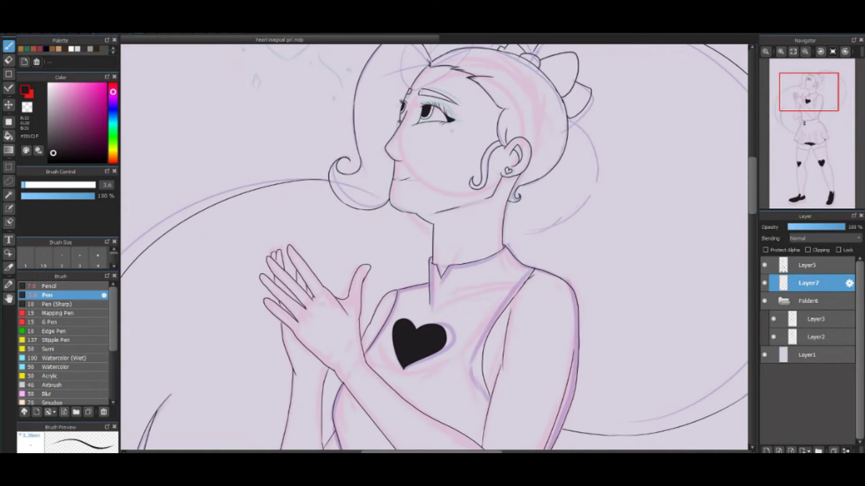
Redraw the inner edge of the back ponytail from beneath the bow down to the neck
{"action": "scroll", "coordinate": [435, 248], "scroll_direction": "up", "scroll_amount": 2}
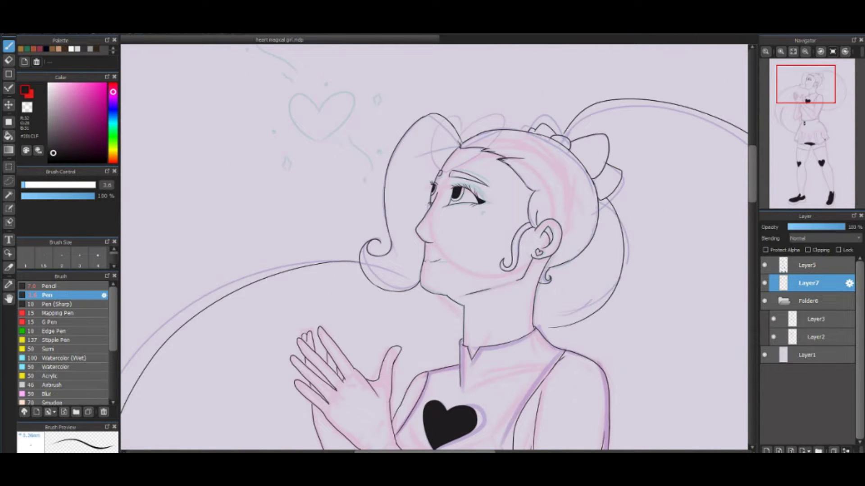
{"action": "key", "text": "ctrl+z"}
{"action": "mouse_move", "coordinate": [607, 197]}
{"action": "left_mouse_down"}
{"action": "mouse_move", "coordinate": [615, 217]}
{"action": "mouse_move", "coordinate": [586, 292]}
{"action": "mouse_move", "coordinate": [541, 307]}
{"action": "left_mouse_up"}
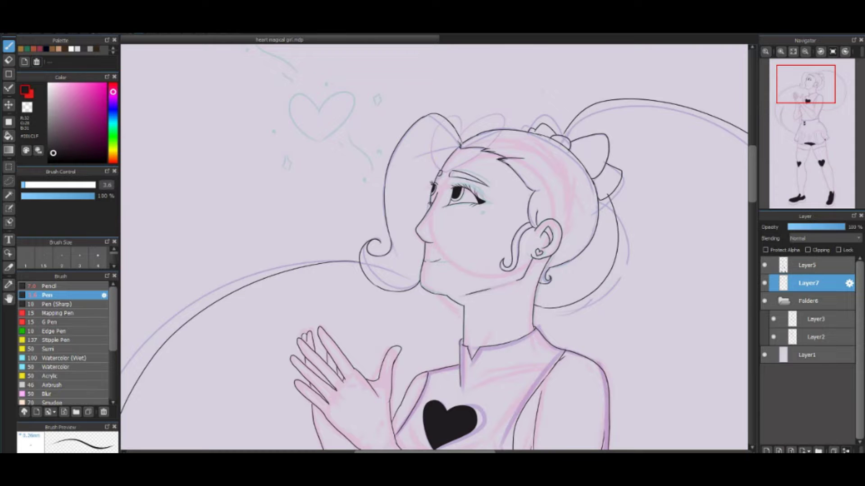
{"action": "key", "text": "e"}
{"action": "key", "text": "b"}
{"action": "scroll", "coordinate": [561, 145], "scroll_direction": "up", "scroll_amount": 5}
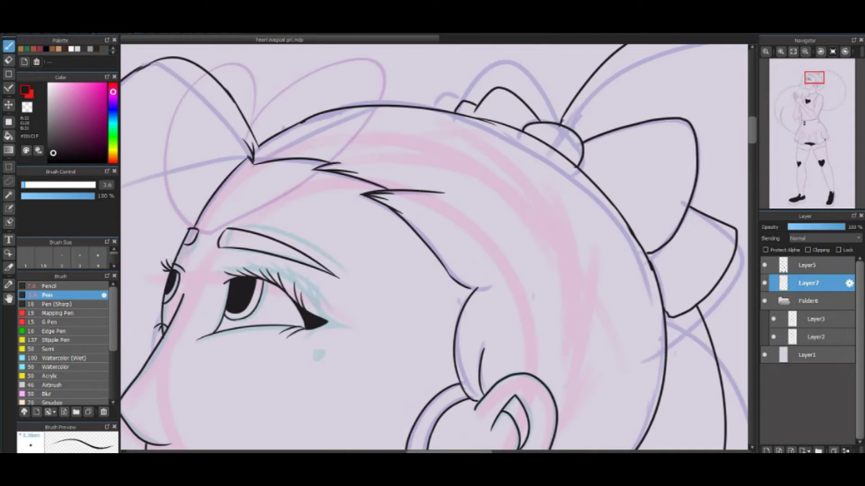
{"action": "scroll", "coordinate": [560, 123], "scroll_direction": "down", "scroll_amount": 5}
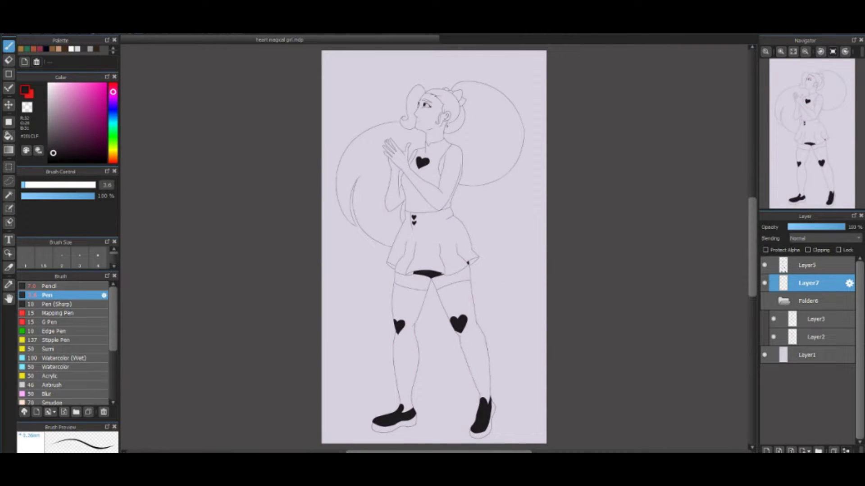
Redraw the face's profile line on Layer5 from below the nose straight down to the chin
{"action": "scroll", "coordinate": [424, 110], "scroll_direction": "up", "scroll_amount": 5}
{"action": "left_click_drag", "start_coordinate": [275, 176], "coordinate": [259, 315]}
{"action": "key", "text": "ctrl+z"}
{"action": "key", "text": "ctrl+z"}
{"action": "mouse_move", "coordinate": [275, 176]}
{"action": "left_mouse_down"}
{"action": "mouse_move", "coordinate": [260, 308]}
{"action": "mouse_move", "coordinate": [339, 335]}
{"action": "mouse_move", "coordinate": [260, 308]}
{"action": "left_mouse_up"}
Erase the old mouth line and tidy the lip area along the face's profile
{"action": "key", "text": "e"}
{"action": "key", "text": "b"}
{"action": "key", "text": "e"}
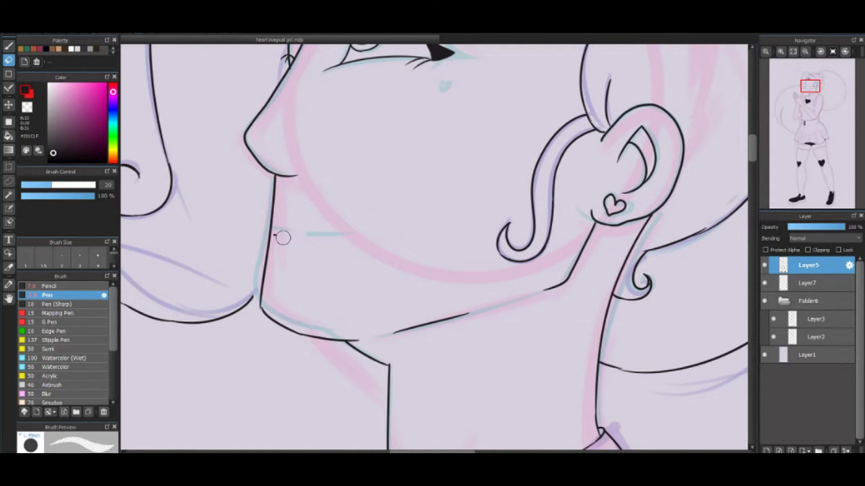
{"action": "scroll", "coordinate": [285, 239], "scroll_direction": "down", "scroll_amount": 5}
{"action": "key", "text": "b"}
{"action": "scroll", "coordinate": [415, 290], "scroll_direction": "up", "scroll_amount": 6}
{"action": "scroll", "coordinate": [415, 289], "scroll_direction": "down", "scroll_amount": 6}
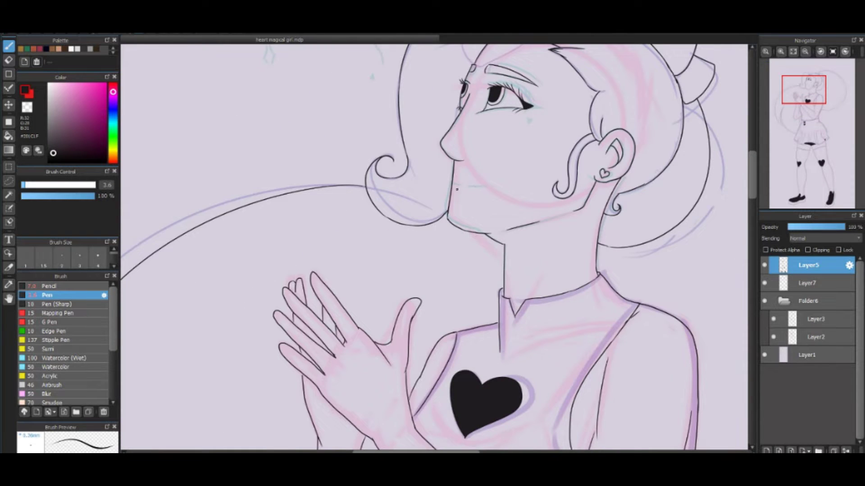
Hide the sketch folder and rename Layer5 to "lineart" and Layer7 to "color"
{"action": "left_click", "coordinate": [765, 301]}
{"action": "scroll", "coordinate": [434, 244], "scroll_direction": "down", "scroll_amount": 5}
{"action": "left_click", "coordinate": [809, 283]}
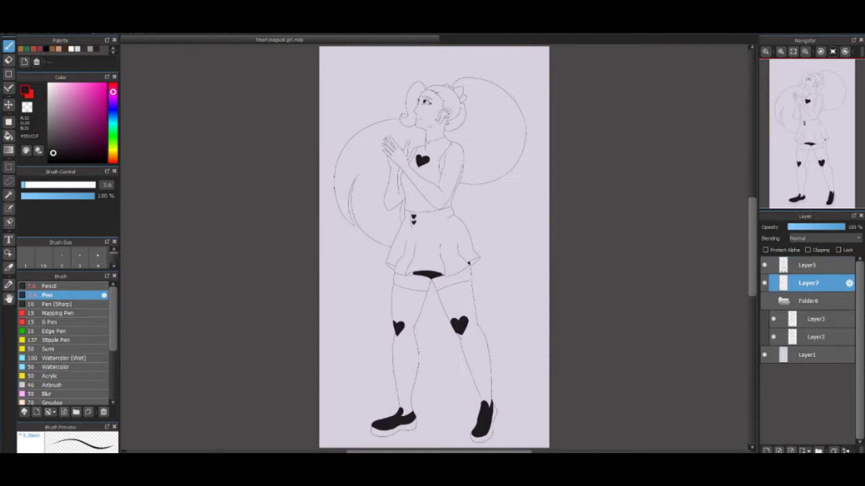
{"action": "double_click", "coordinate": [806, 265]}
{"action": "type", "text": "lineart"}
{"action": "key", "text": "Return"}
{"action": "double_click", "coordinate": [809, 283]}
{"action": "type", "text": "color"}
{"action": "key", "text": "Return"}
Choose a light pink, enlarge the brush and dab colour test swatches beside the figure's head
{"action": "left_click", "coordinate": [76, 84]}
{"action": "left_click_drag", "start_coordinate": [25, 184], "coordinate": [92, 184]}
{"action": "left_click", "coordinate": [363, 61]}
Add a layer below the color layer and name it "base"
{"action": "left_click", "coordinate": [766, 451]}
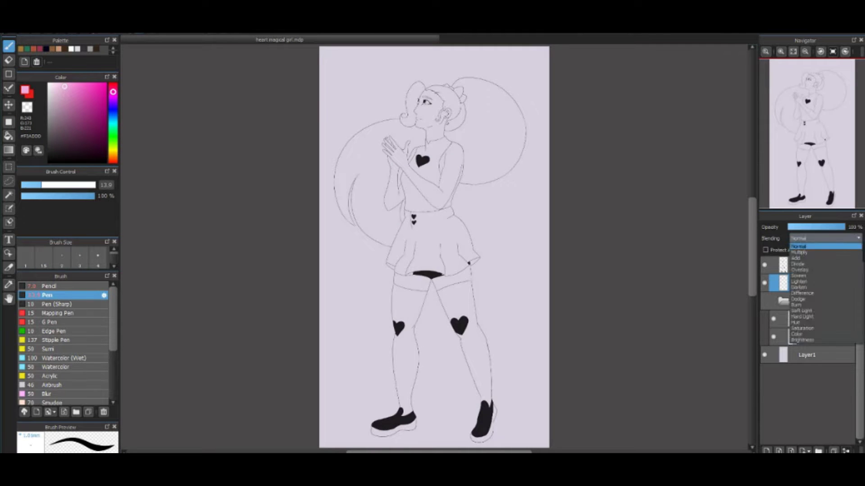
{"action": "double_click", "coordinate": [805, 301]}
{"action": "type", "text": "base"}
{"action": "key", "text": "Return"}
Fill the hair and both ponytails with light pink on the base layer
{"action": "left_click", "coordinate": [60, 89]}
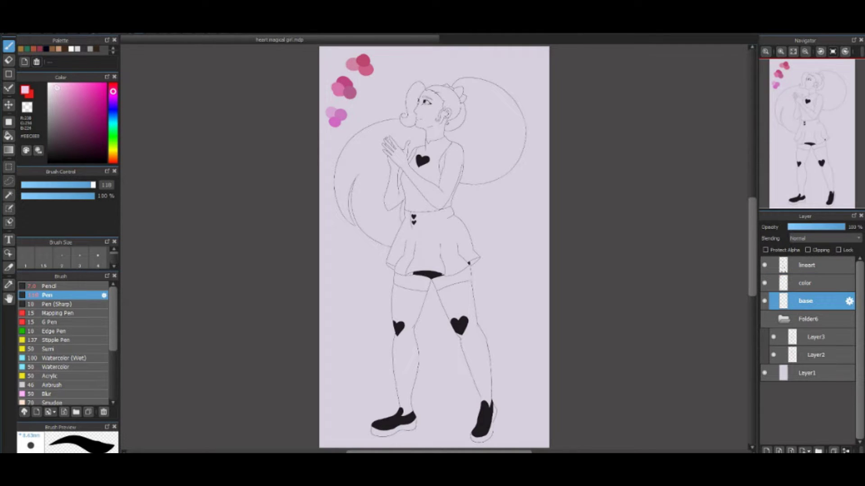
{"action": "left_click", "coordinate": [8, 136]}
{"action": "left_click", "coordinate": [360, 189]}
{"action": "key", "text": "ctrl+z"}
{"action": "left_click", "coordinate": [360, 189]}
{"action": "left_click", "coordinate": [496, 135]}
{"action": "scroll", "coordinate": [428, 108], "scroll_direction": "up", "scroll_amount": 5}
{"action": "scroll", "coordinate": [428, 108], "scroll_direction": "down", "scroll_amount": 5}
Choose a duller pink and refill both ponytails with it
{"action": "left_click", "coordinate": [59, 97]}
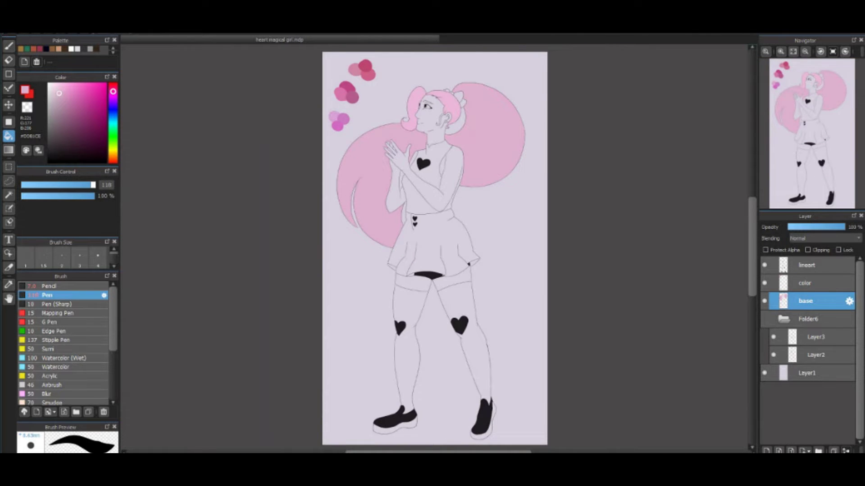
{"action": "left_click", "coordinate": [496, 135]}
{"action": "left_click", "coordinate": [361, 189]}
Dab three pink swatches on the base layer beside the figure's skirt and thighs
{"action": "key", "text": "b"}
{"action": "left_click", "coordinate": [341, 274]}
{"action": "left_click", "coordinate": [60, 89]}
{"action": "left_click", "coordinate": [342, 295]}
{"action": "left_click", "coordinate": [331, 310]}
Erase the uppermost and lowest test swatch clusters from the color layer, keeping the middle one
{"action": "left_click", "coordinate": [805, 283]}
{"action": "key", "text": "e"}
{"action": "left_click_drag", "start_coordinate": [363, 63], "coordinate": [372, 77]}
{"action": "left_click_drag", "start_coordinate": [344, 113], "coordinate": [333, 130]}
Choose a muted pink and fill the soles of both shoes on the color layer
{"action": "left_click", "coordinate": [60, 97]}
{"action": "key", "text": "g"}
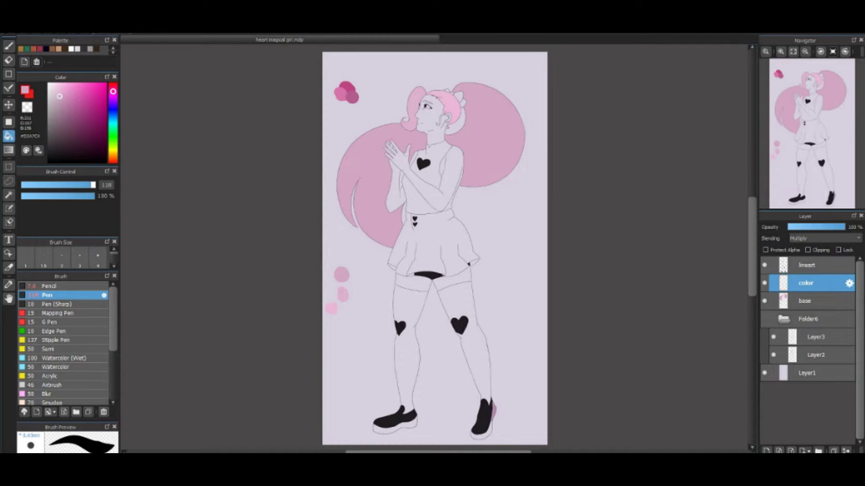
{"action": "left_click", "coordinate": [481, 434]}
{"action": "left_click", "coordinate": [392, 428]}
Fill the skirt and the gaps beneath its hem with muted pink on the color layer
{"action": "scroll", "coordinate": [428, 274], "scroll_direction": "up", "scroll_amount": 5}
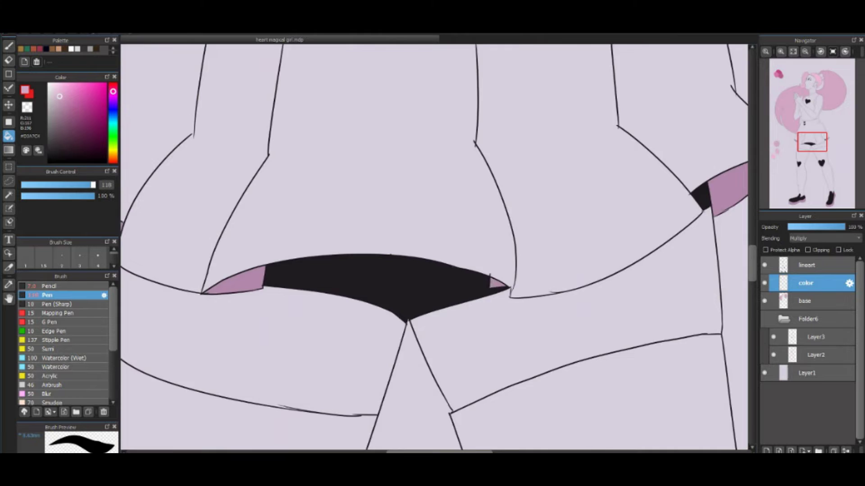
{"action": "scroll", "coordinate": [432, 248], "scroll_direction": "down", "scroll_amount": 5}
{"action": "left_click", "coordinate": [432, 243]}
{"action": "scroll", "coordinate": [433, 280], "scroll_direction": "up", "scroll_amount": 3}
{"action": "scroll", "coordinate": [432, 247], "scroll_direction": "down", "scroll_amount": 3}
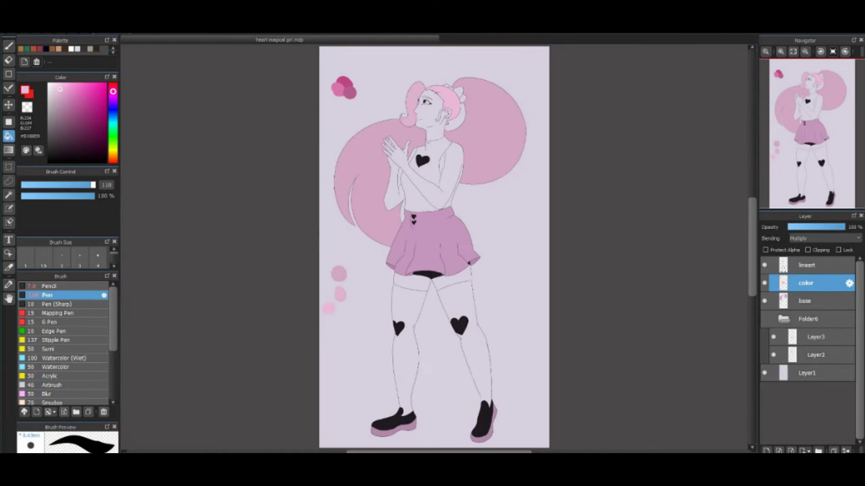
Undo the last two fills on the color layer and fill the shoe soles with muted pink on the base layer
{"action": "key", "text": "ctrl+z"}
{"action": "key", "text": "ctrl+z"}
{"action": "left_click", "coordinate": [805, 301]}
{"action": "left_click", "coordinate": [393, 432]}
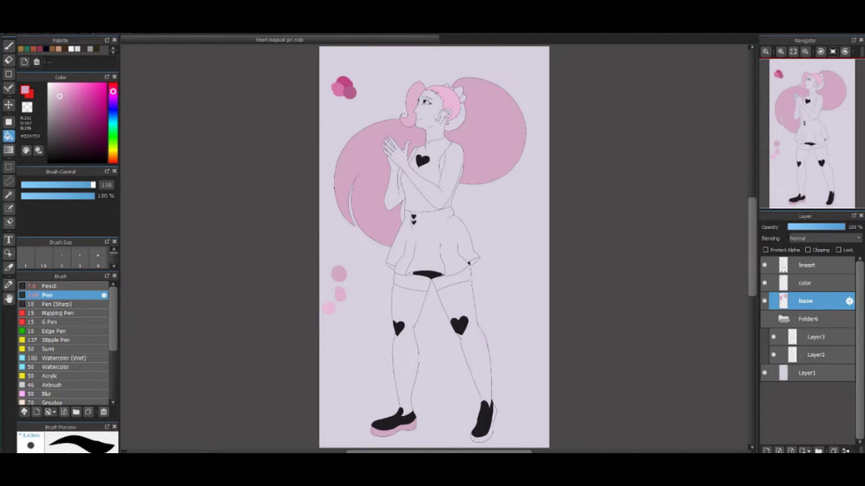
Fill the skirt with soft pink and the sleeveless top with a lighter pink on the base layer
{"action": "scroll", "coordinate": [413, 261], "scroll_direction": "up", "scroll_amount": 3}
{"action": "left_click", "coordinate": [450, 235]}
{"action": "scroll", "coordinate": [455, 248], "scroll_direction": "down", "scroll_amount": 2}
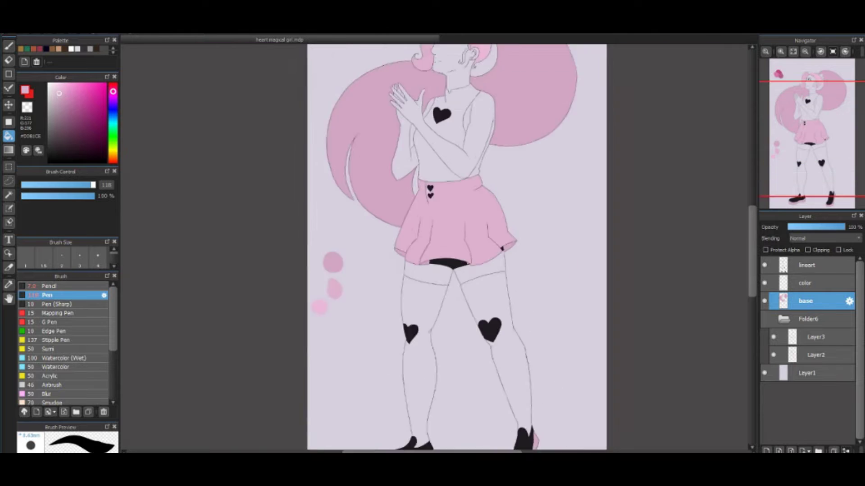
{"action": "scroll", "coordinate": [455, 248], "scroll_direction": "down", "scroll_amount": 1}
{"action": "left_click", "coordinate": [446, 144]}
{"action": "scroll", "coordinate": [454, 247], "scroll_direction": "up", "scroll_amount": 3}
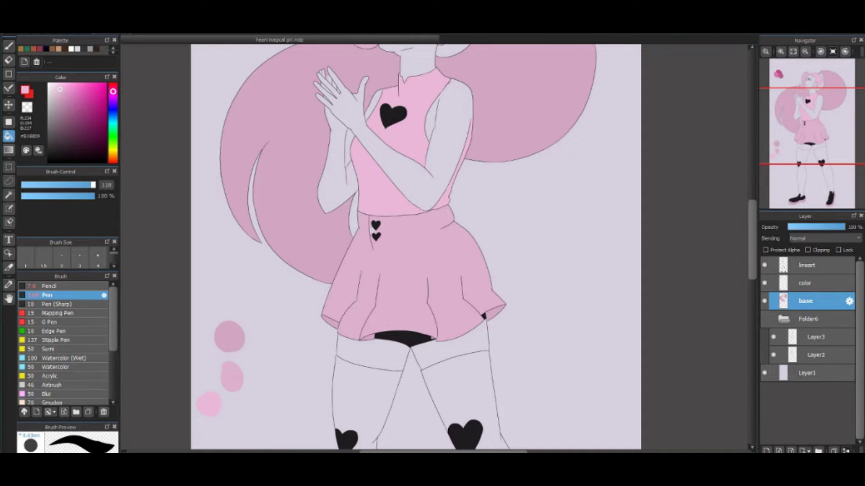
{"action": "scroll", "coordinate": [414, 247], "scroll_direction": "up", "scroll_amount": 1}
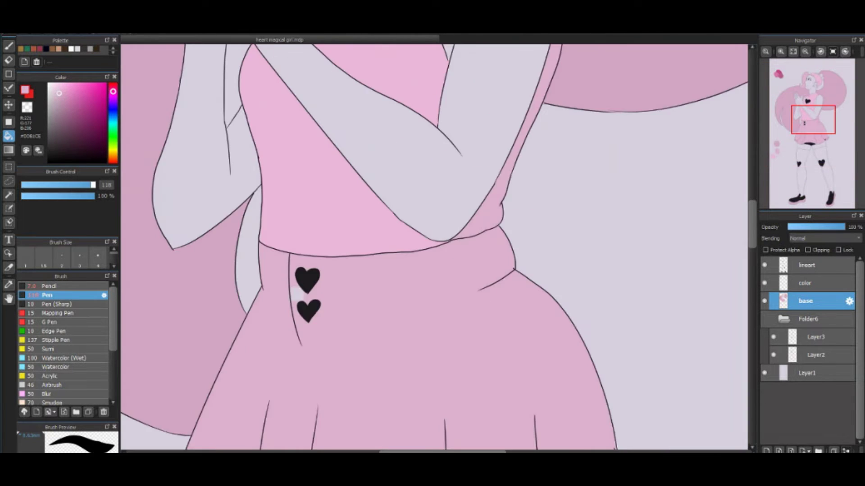
{"action": "scroll", "coordinate": [415, 247], "scroll_direction": "down", "scroll_amount": 3}
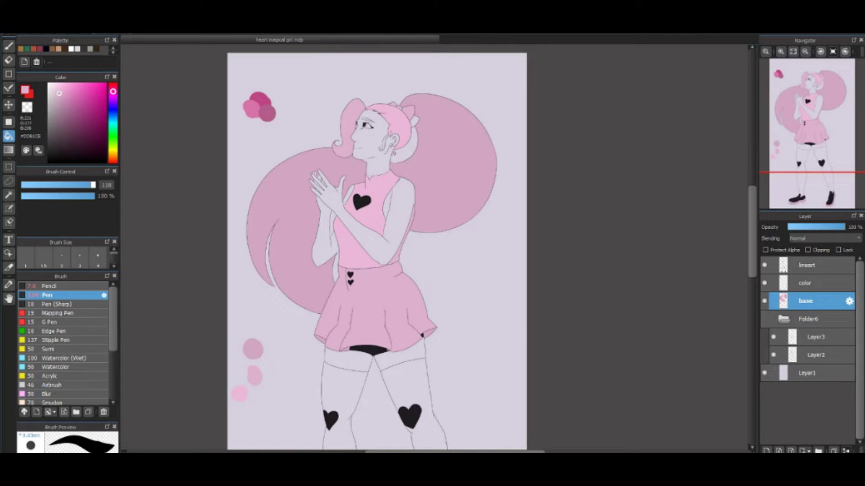
Lasso the far eye on the lineart layer and adjust it with a transform
{"action": "scroll", "coordinate": [361, 189], "scroll_direction": "up", "scroll_amount": 2}
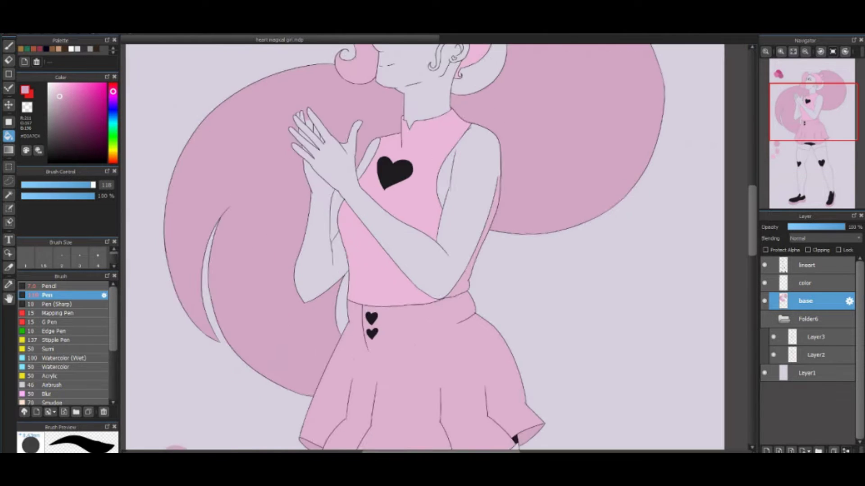
{"action": "scroll", "coordinate": [360, 189], "scroll_direction": "down", "scroll_amount": 2}
{"action": "scroll", "coordinate": [373, 135], "scroll_direction": "up", "scroll_amount": 4}
{"action": "scroll", "coordinate": [432, 248], "scroll_direction": "down", "scroll_amount": 3}
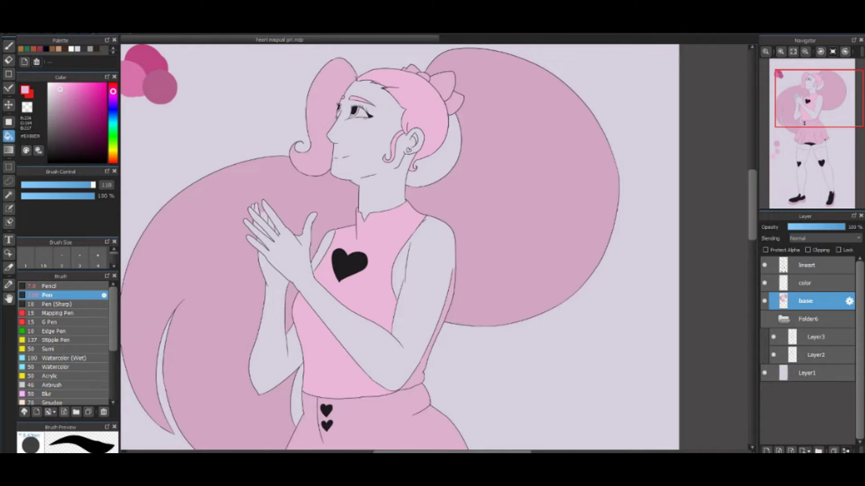
{"action": "scroll", "coordinate": [433, 202], "scroll_direction": "up", "scroll_amount": 4}
{"action": "left_click", "coordinate": [807, 265]}
{"action": "left_click", "coordinate": [8, 180]}
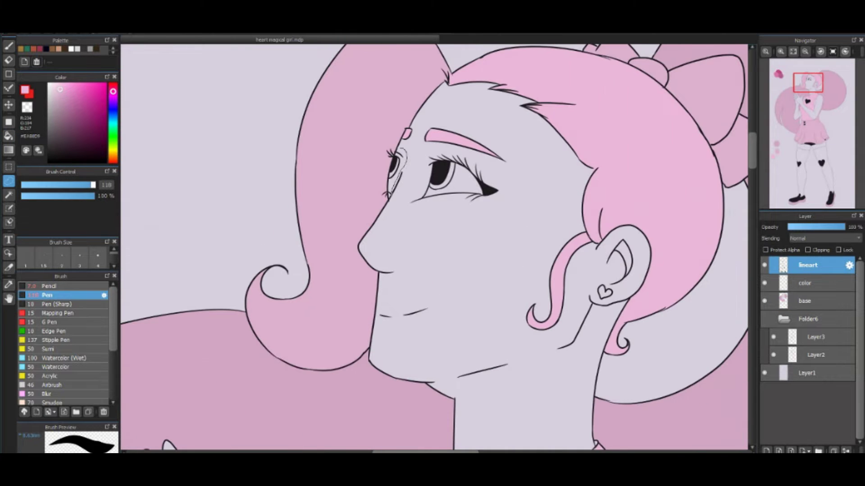
{"action": "left_click_drag", "start_coordinate": [389, 192], "coordinate": [402, 149]}
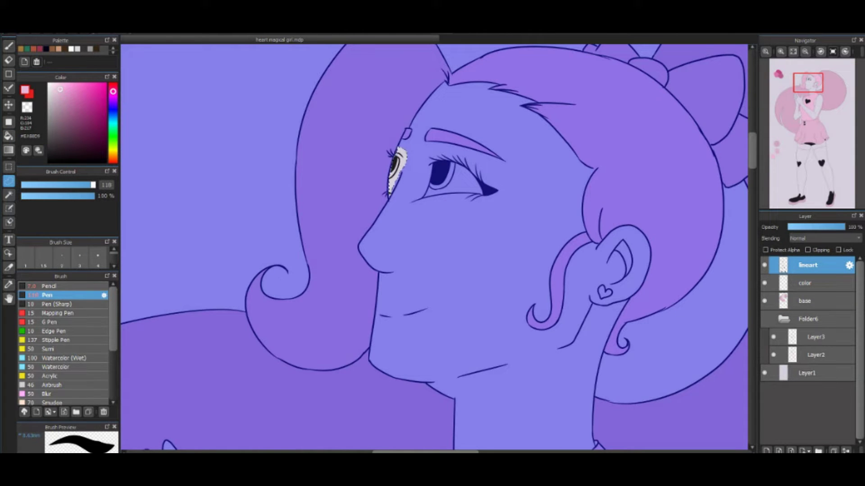
{"action": "left_click", "coordinate": [119, 28]}
{"action": "left_click", "coordinate": [153, 124]}
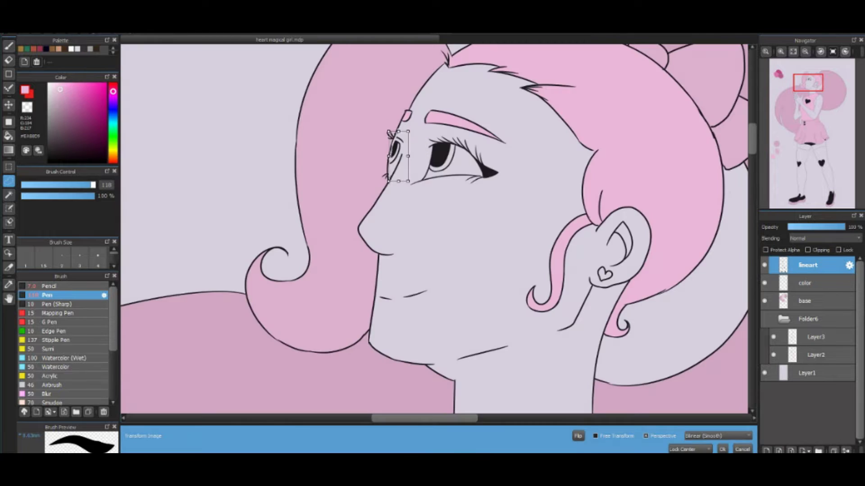
Fill both stockings with light pink on the base layer, leaving the heart knee patches black
{"action": "scroll", "coordinate": [433, 243], "scroll_direction": "down", "scroll_amount": 5}
{"action": "left_click", "coordinate": [8, 135]}
{"action": "left_click", "coordinate": [408, 351]}
{"action": "key", "text": "ctrl+z"}
{"action": "left_click", "coordinate": [806, 283]}
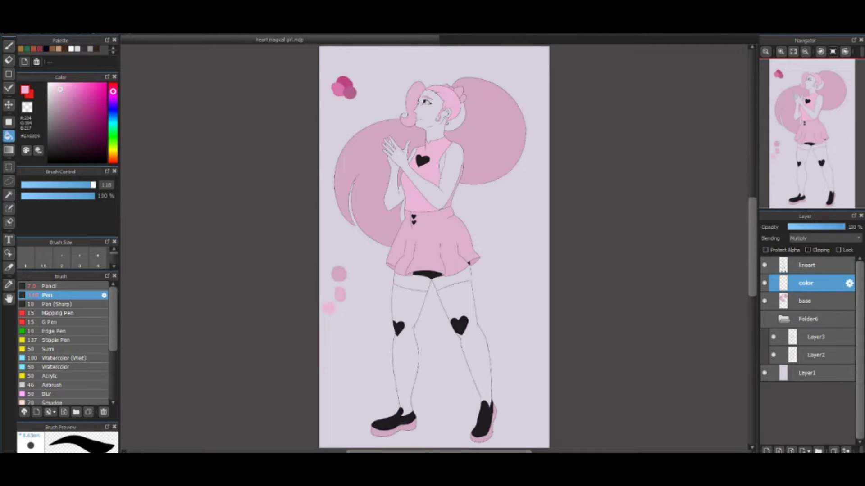
{"action": "left_click", "coordinate": [408, 351]}
{"action": "left_click", "coordinate": [464, 351]}
Set the color layer's blending to Normal and fill both stockings on it with bright pink
{"action": "left_click", "coordinate": [824, 238]}
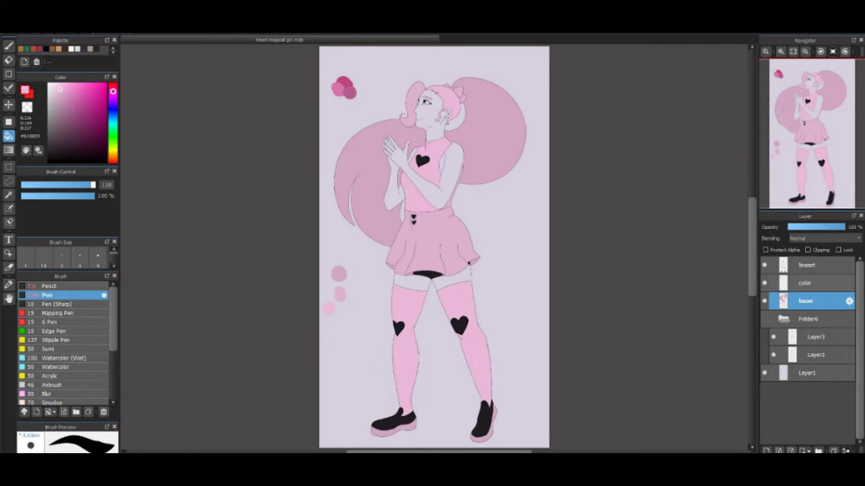
{"action": "left_click", "coordinate": [806, 246]}
{"action": "left_click", "coordinate": [75, 95]}
{"action": "left_click", "coordinate": [464, 351]}
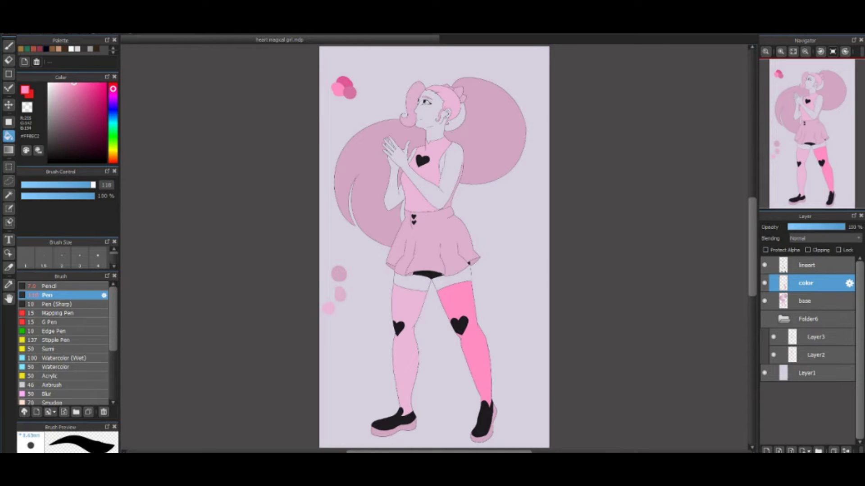
{"action": "left_click", "coordinate": [408, 352]}
Fill both large ponytail sections with deep pink on the color layer
{"action": "left_click", "coordinate": [491, 126]}
{"action": "left_click", "coordinate": [360, 181]}
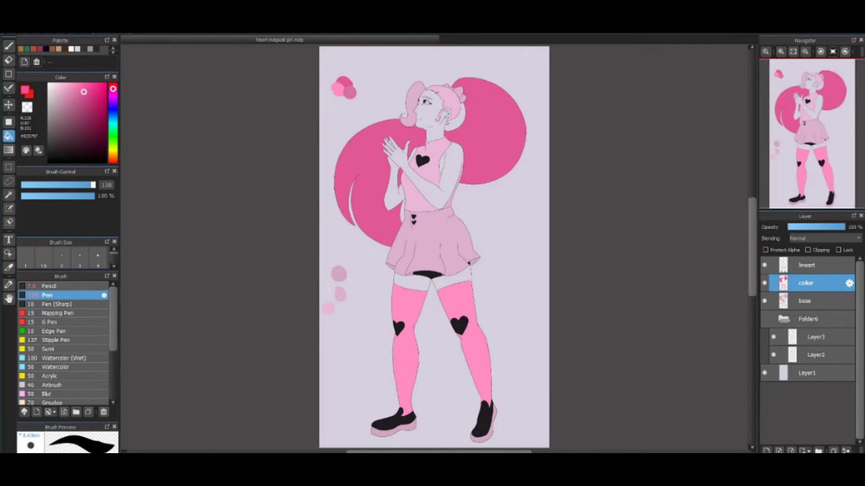
{"action": "scroll", "coordinate": [350, 112], "scroll_direction": "up", "scroll_amount": 1}
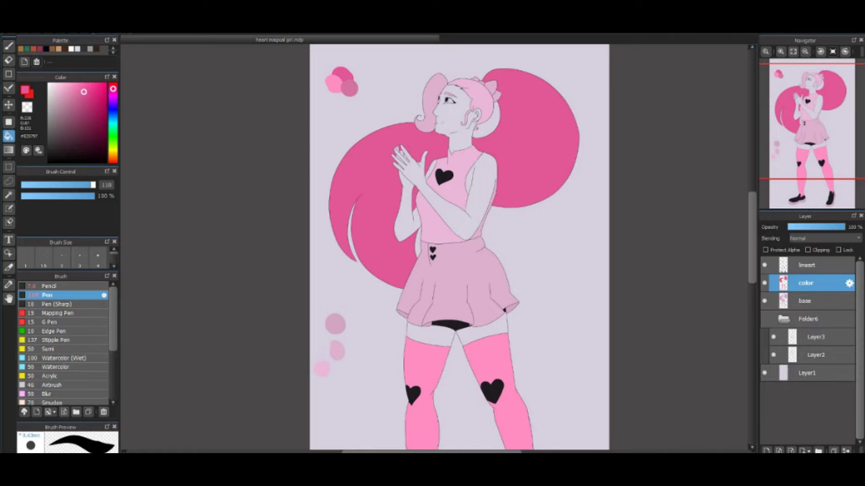
Fill the skirt with bright pink and compare Multiply and Normal blending for the color layer, ending on Normal
{"action": "left_click", "coordinate": [824, 238]}
{"action": "left_click", "coordinate": [806, 246]}
{"action": "scroll", "coordinate": [459, 248], "scroll_direction": "up", "scroll_amount": 2}
{"action": "left_click_drag", "start_coordinate": [460, 248], "coordinate": [612, 248]}
{"action": "left_click", "coordinate": [824, 238]}
{"action": "left_click", "coordinate": [807, 246]}
{"action": "left_click", "coordinate": [824, 238]}
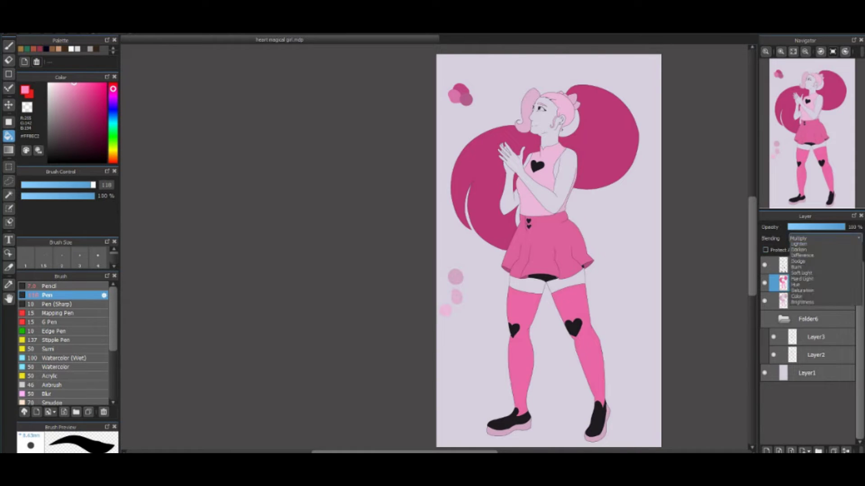
{"action": "left_click", "coordinate": [807, 246]}
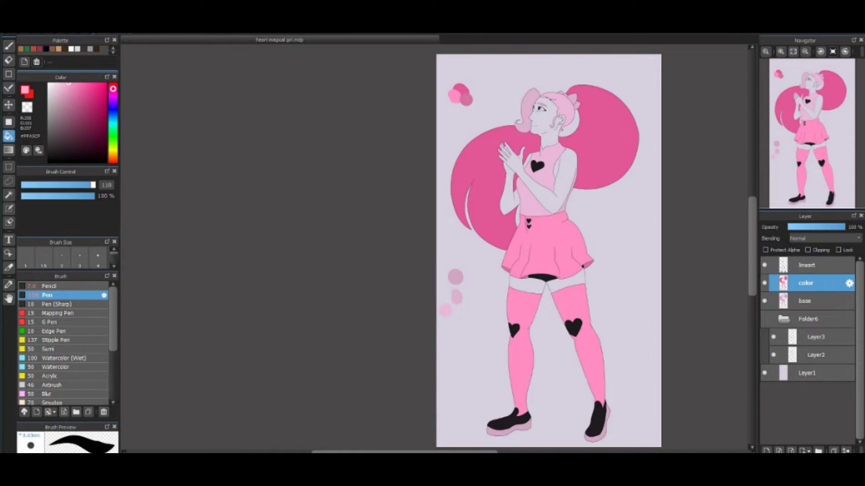
Dab additional pink swatches around the upper swatch cluster and refill both stockings with a duskier pink
{"action": "key", "text": "b"}
{"action": "left_click", "coordinate": [84, 88]}
{"action": "left_click", "coordinate": [473, 78]}
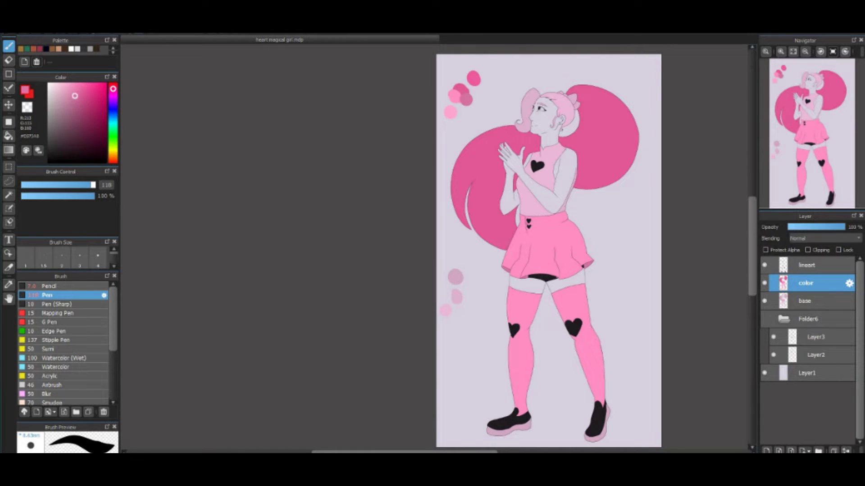
{"action": "left_click", "coordinate": [519, 351]}
{"action": "left_click", "coordinate": [582, 360]}
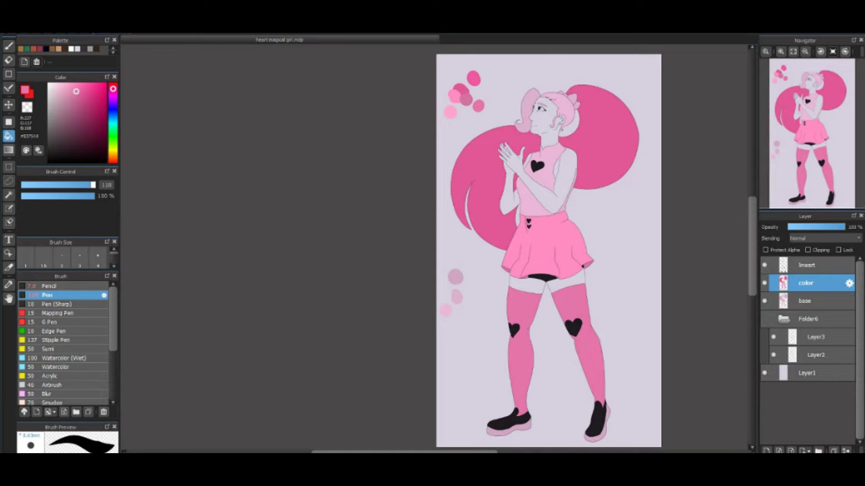
Fill the bangs and the hair on the head with vivid pink on the color layer
{"action": "left_click", "coordinate": [84, 88]}
{"action": "scroll", "coordinate": [528, 100], "scroll_direction": "up", "scroll_amount": 5}
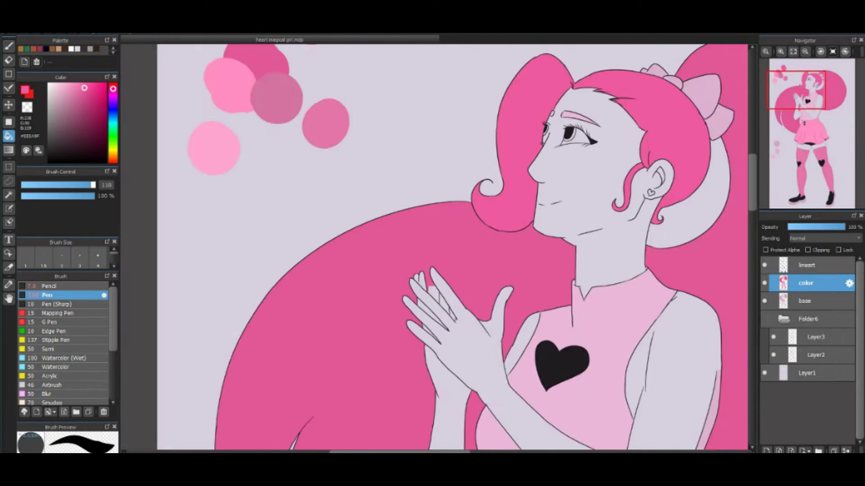
{"action": "scroll", "coordinate": [450, 247], "scroll_direction": "down", "scroll_amount": 5}
{"action": "scroll", "coordinate": [406, 315], "scroll_direction": "up", "scroll_amount": 5}
{"action": "scroll", "coordinate": [451, 248], "scroll_direction": "down", "scroll_amount": 5}
Hide the color layer and touch up the base layer's pink around the collar with the brush
{"action": "left_click", "coordinate": [805, 301]}
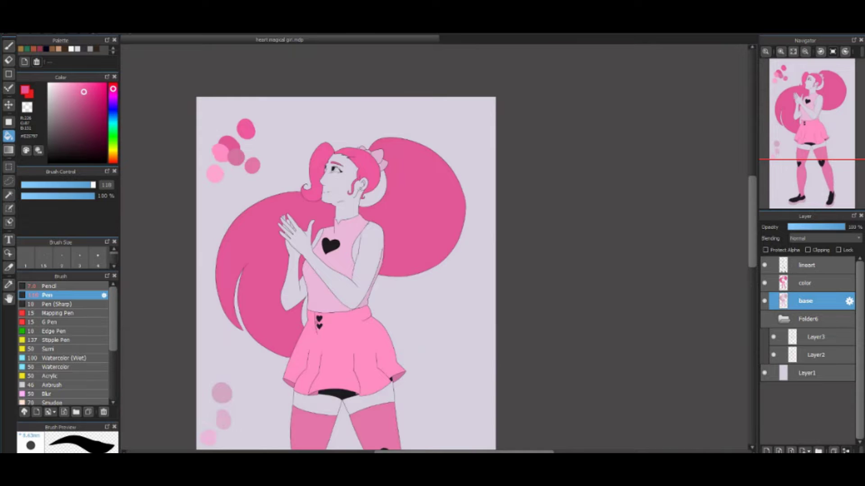
{"action": "left_click", "coordinate": [765, 283]}
{"action": "left_click", "coordinate": [59, 96]}
{"action": "scroll", "coordinate": [315, 202], "scroll_direction": "up", "scroll_amount": 5}
{"action": "key", "text": "b"}
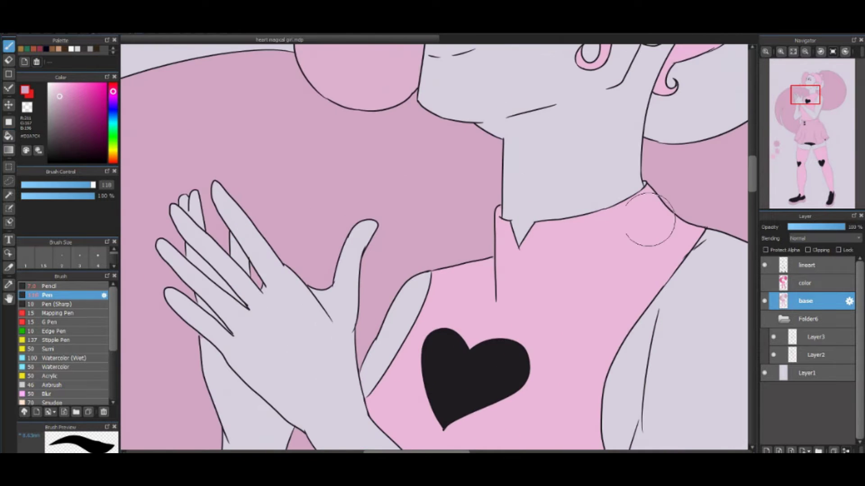
Touch up the collar outline on the lineart layer and clean the base layer's edge beside it with the Eraser
{"action": "left_click", "coordinate": [808, 264]}
{"action": "scroll", "coordinate": [433, 247], "scroll_direction": "up", "scroll_amount": 4}
{"action": "scroll", "coordinate": [433, 247], "scroll_direction": "down", "scroll_amount": 5}
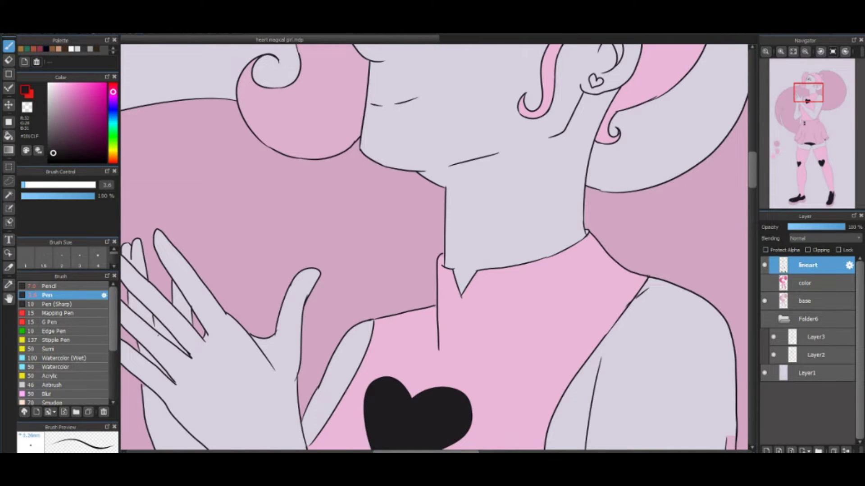
{"action": "left_click", "coordinate": [806, 301]}
{"action": "key", "text": "e"}
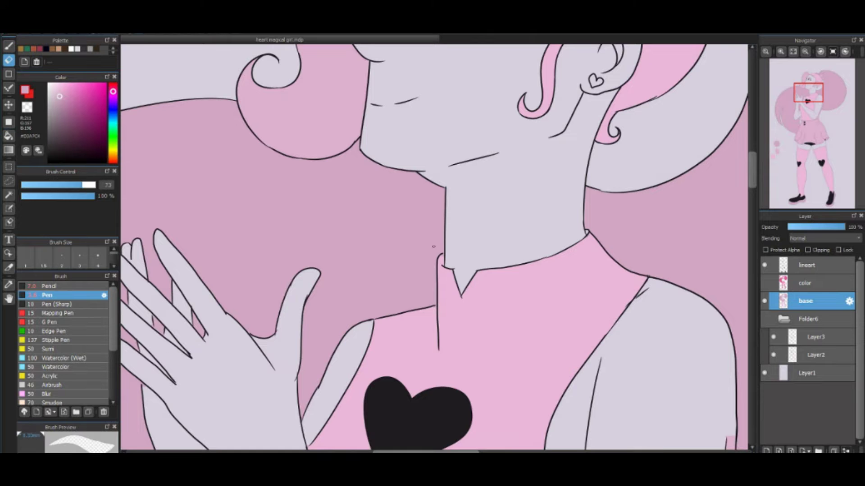
Show the color layer again and erase stray pink around the arms and torso on it
{"action": "scroll", "coordinate": [433, 246], "scroll_direction": "down", "scroll_amount": 5}
{"action": "key", "text": "g"}
{"action": "left_click", "coordinate": [765, 283]}
{"action": "scroll", "coordinate": [433, 247], "scroll_direction": "up", "scroll_amount": 6}
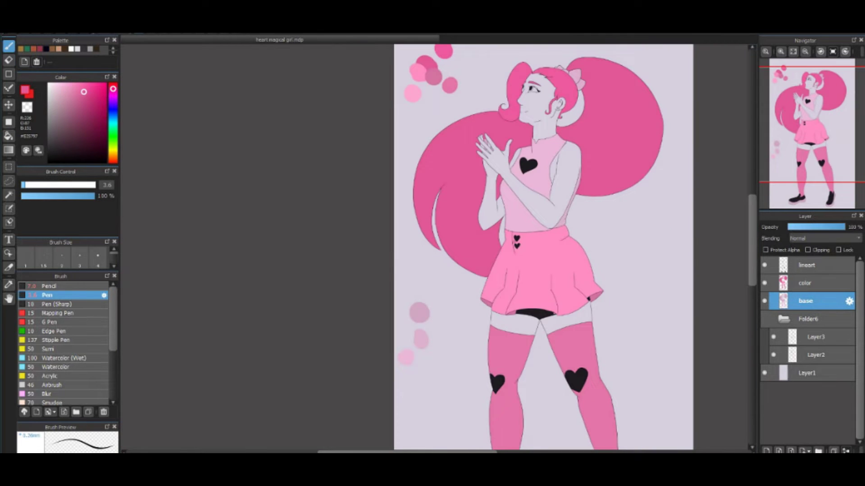
{"action": "left_click", "coordinate": [805, 283]}
{"action": "scroll", "coordinate": [433, 246], "scroll_direction": "down", "scroll_amount": 4}
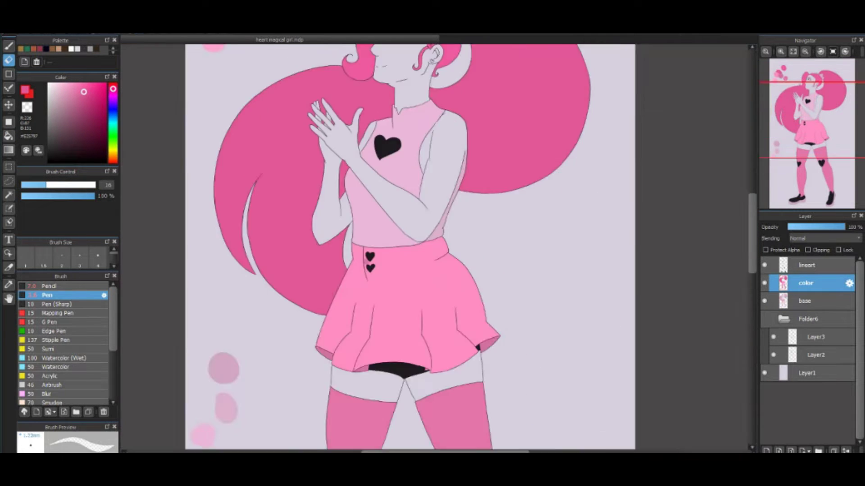
{"action": "scroll", "coordinate": [433, 247], "scroll_direction": "up", "scroll_amount": 3}
{"action": "key", "text": "e"}
{"action": "scroll", "coordinate": [433, 247], "scroll_direction": "down", "scroll_amount": 3}
Fill the hair bow with bright pink and the eyebrows with deep pink on the color layer
{"action": "key", "text": "g"}
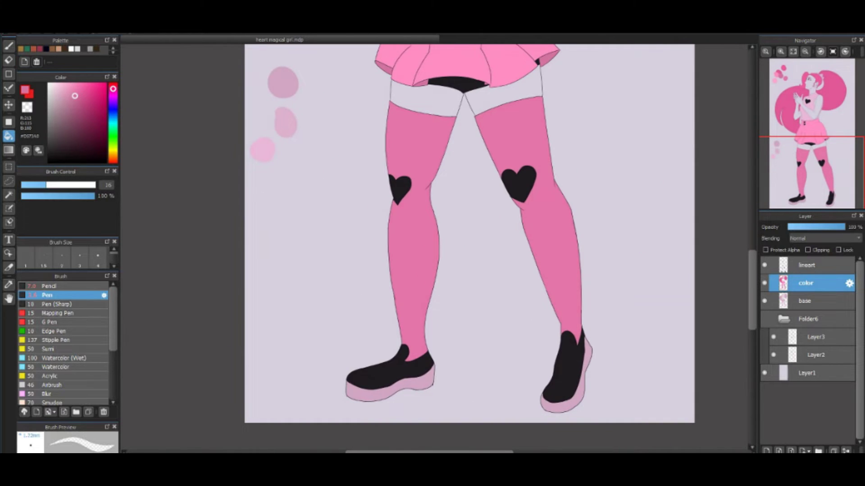
{"action": "scroll", "coordinate": [433, 247], "scroll_direction": "down", "scroll_amount": 3}
{"action": "scroll", "coordinate": [433, 247], "scroll_direction": "up", "scroll_amount": 3}
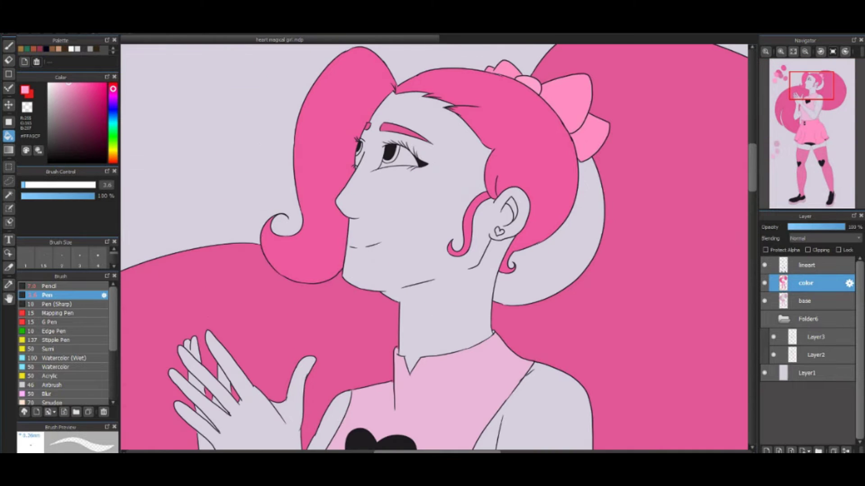
Paint vivid pink into the unfilled slivers along the hairline, nape and far eyelashes with the 3.6 pen
{"action": "scroll", "coordinate": [434, 247], "scroll_direction": "up", "scroll_amount": 4}
{"action": "key", "text": "b"}
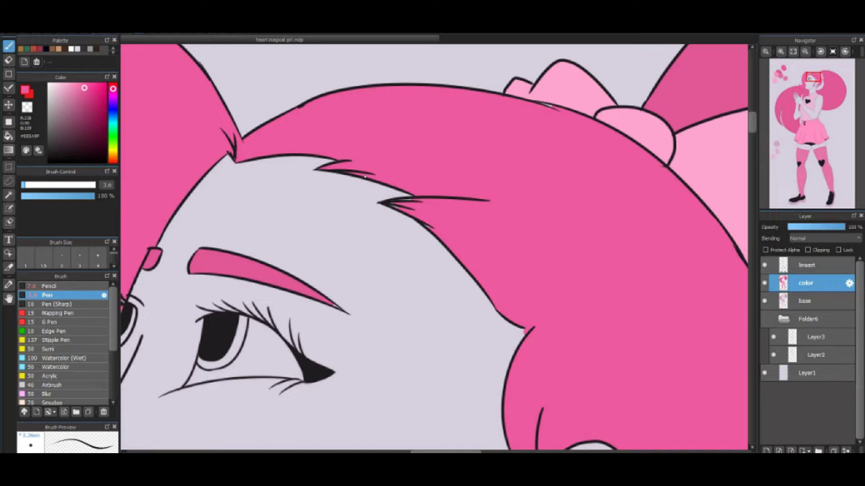
{"action": "scroll", "coordinate": [392, 204], "scroll_direction": "down", "scroll_amount": 5}
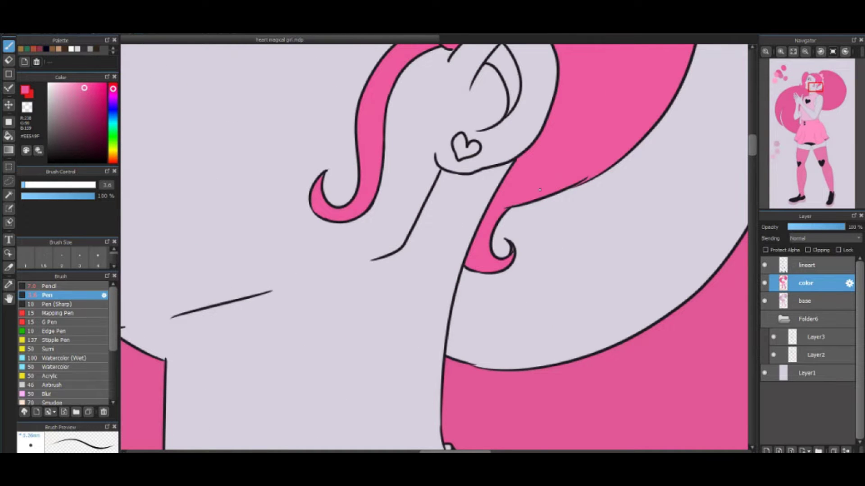
{"action": "scroll", "coordinate": [540, 190], "scroll_direction": "down", "scroll_amount": 4}
{"action": "scroll", "coordinate": [534, 269], "scroll_direction": "up", "scroll_amount": 4}
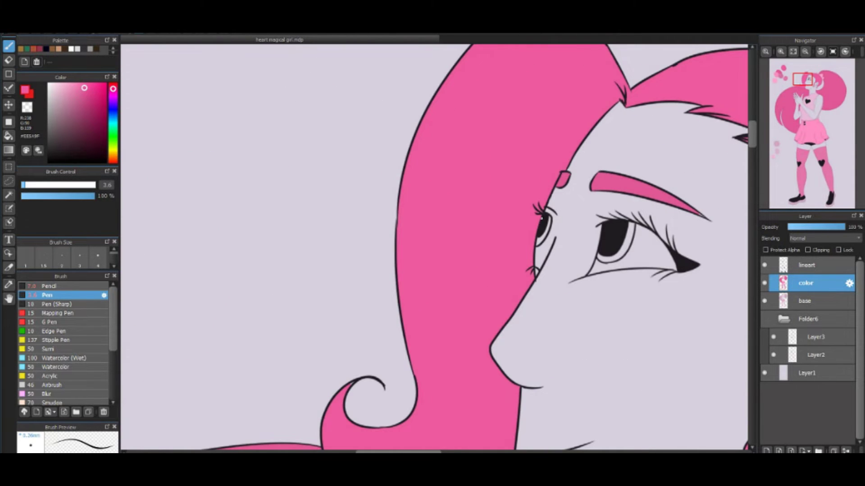
Set the color layer's blending mode to Multiply
{"action": "left_click", "coordinate": [824, 238]}
{"action": "left_click", "coordinate": [807, 261]}
{"action": "scroll", "coordinate": [450, 247], "scroll_direction": "down", "scroll_amount": 5}
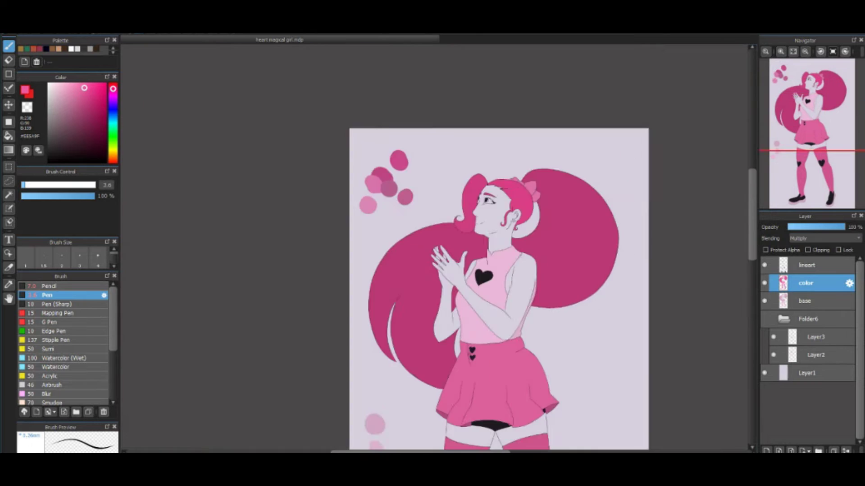
Draw a thin pale line across the black shorts beneath the skirt on the lineart layer
{"action": "scroll", "coordinate": [495, 383], "scroll_direction": "up", "scroll_amount": 4}
{"action": "key", "text": "g"}
{"action": "left_click", "coordinate": [806, 265]}
{"action": "key", "text": "p"}
{"action": "scroll", "coordinate": [432, 248], "scroll_direction": "up", "scroll_amount": 1}
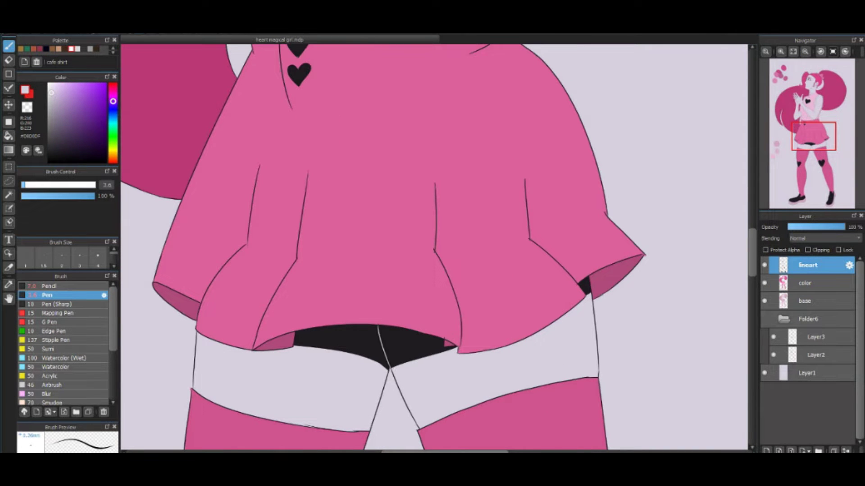
Fill the irises with pink and the eye whites with very pale pink on the base layer
{"action": "scroll", "coordinate": [434, 248], "scroll_direction": "down", "scroll_amount": 3}
{"action": "scroll", "coordinate": [482, 315], "scroll_direction": "up", "scroll_amount": 1}
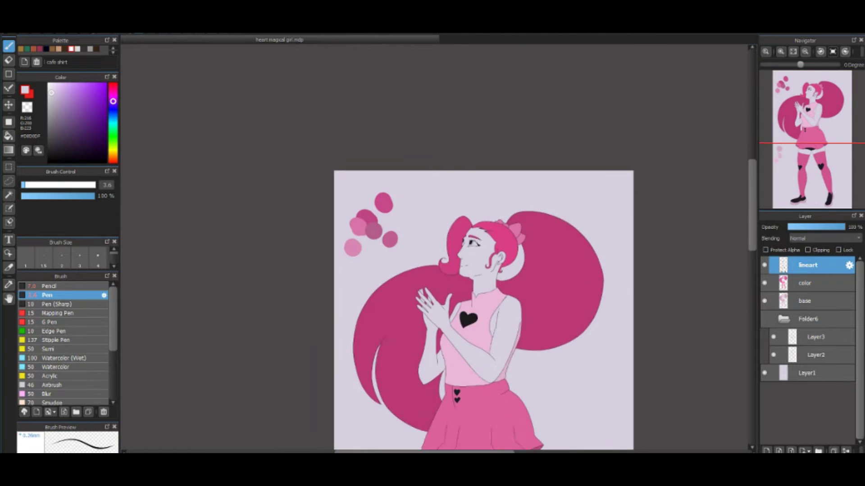
{"action": "scroll", "coordinate": [477, 433], "scroll_direction": "up", "scroll_amount": 2}
{"action": "scroll", "coordinate": [341, 268], "scroll_direction": "up", "scroll_amount": 2}
{"action": "key", "text": "g"}
{"action": "key", "text": "Down"}
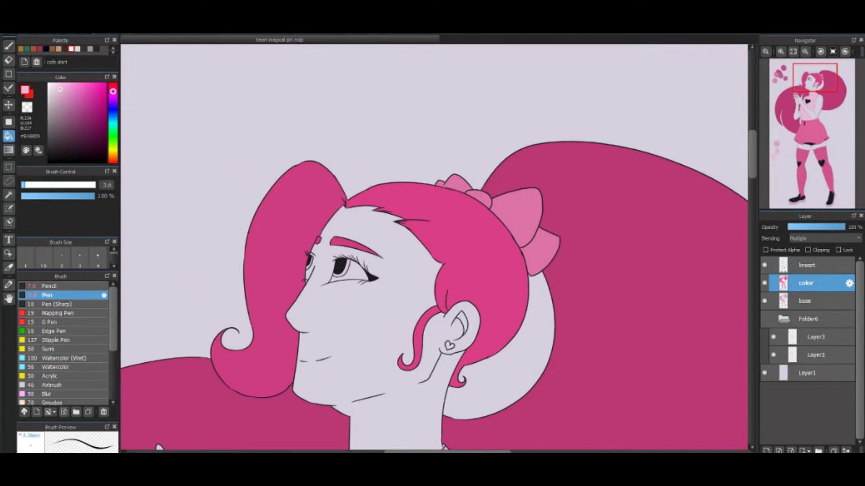
{"action": "scroll", "coordinate": [342, 270], "scroll_direction": "up", "scroll_amount": 2}
{"action": "key", "text": "Down"}
{"action": "left_click", "coordinate": [373, 295]}
{"action": "key", "text": "b"}
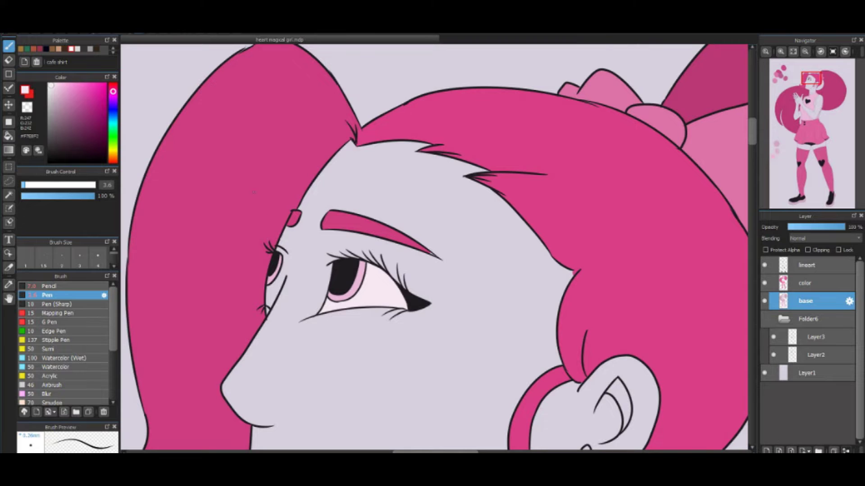
Erase the far eye's lines, lashes and fill colours from the lineart and the layers beneath it
{"action": "key", "text": "Up"}
{"action": "key", "text": "Up"}
{"action": "key", "text": "e"}
{"action": "key", "text": "Down"}
{"action": "key", "text": "Down"}
{"action": "key", "text": "Up"}
{"action": "key", "text": "Up"}
{"action": "left_click_drag", "start_coordinate": [279, 250], "coordinate": [273, 284]}
{"action": "key", "text": "Down"}
{"action": "key", "text": "Down"}
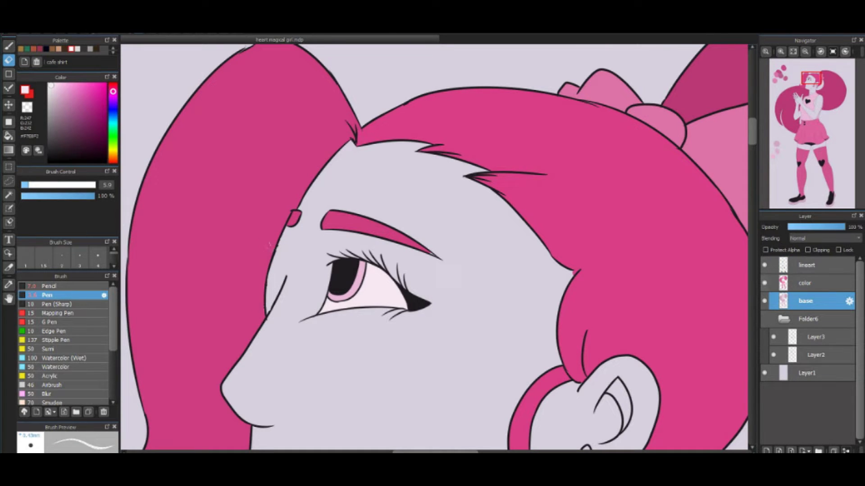
Switch the color layer's blending mode to Normal and redraw the far eye with its lashes in black on the lineart layer
{"action": "key", "text": "b"}
{"action": "key", "text": "Up"}
{"action": "key", "text": "Up"}
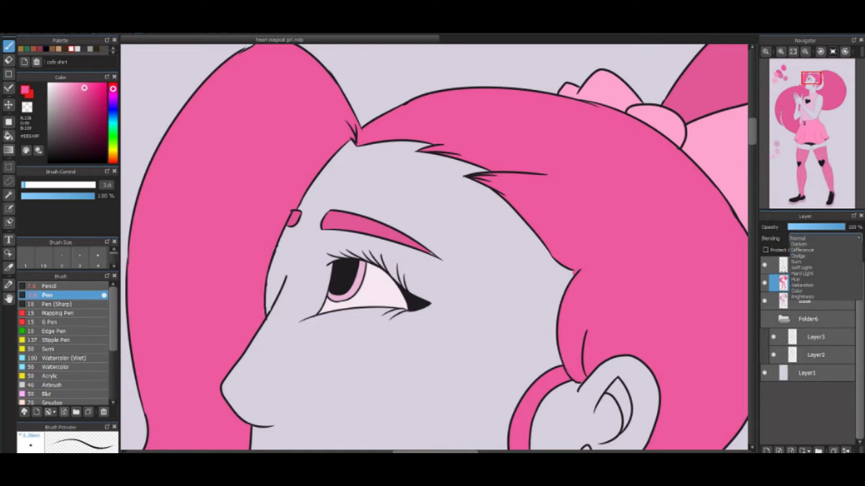
{"action": "key", "text": "ctrl+z"}
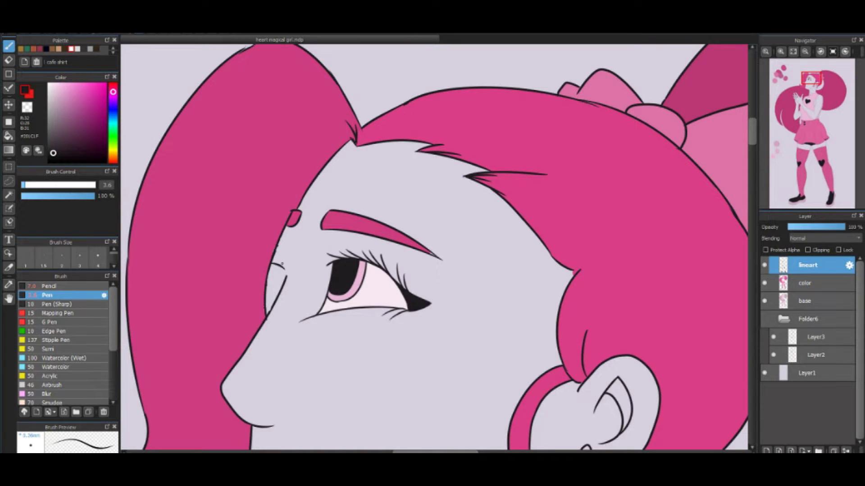
{"action": "left_click_drag", "start_coordinate": [282, 264], "coordinate": [457, 255]}
{"action": "left_click_drag", "start_coordinate": [460, 215], "coordinate": [444, 303]}
{"action": "key", "text": "e"}
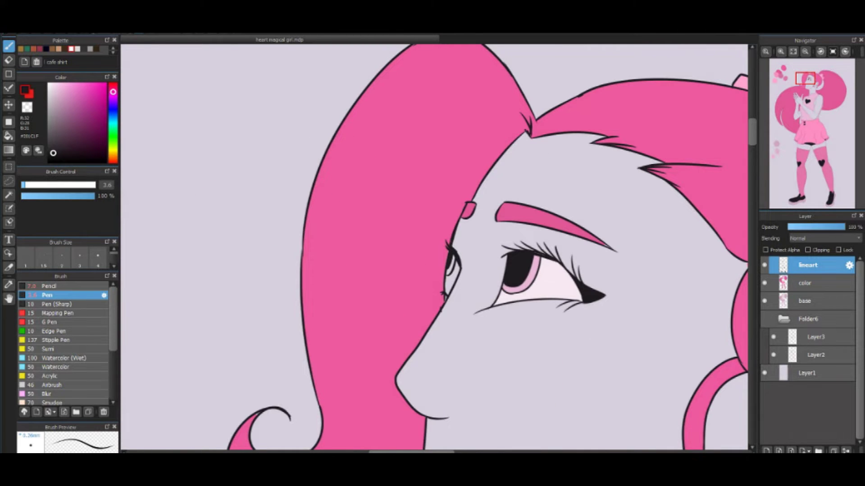
{"action": "key", "text": "h"}
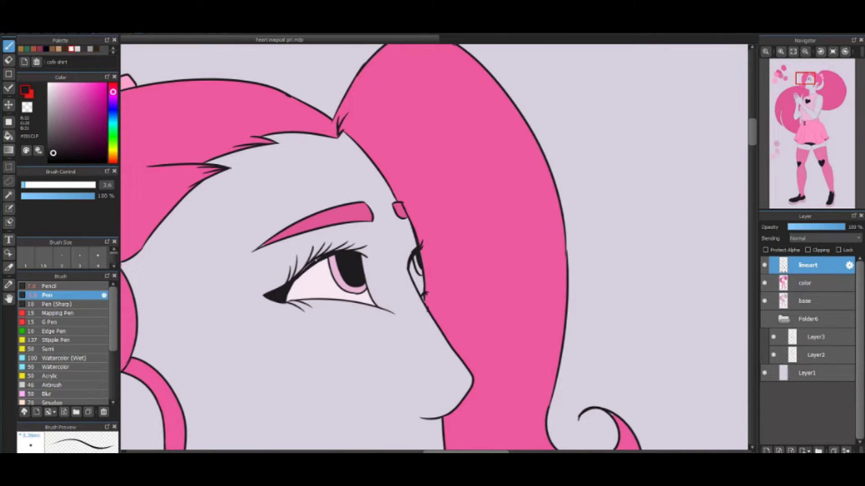
{"action": "key", "text": "h"}
Fill the redrawn far eye's iris with pink and its white with very pale pink
{"action": "scroll", "coordinate": [434, 247], "scroll_direction": "down", "scroll_amount": 5}
{"action": "scroll", "coordinate": [435, 247], "scroll_direction": "up", "scroll_amount": 5}
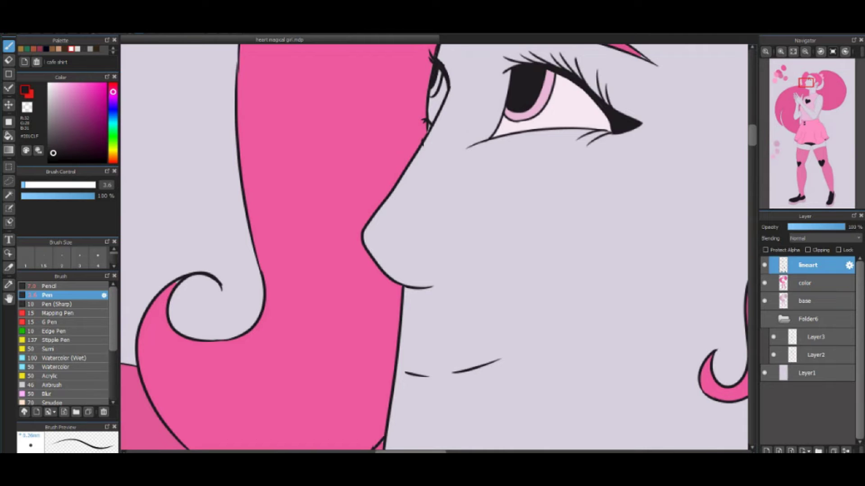
{"action": "left_click", "coordinate": [806, 301]}
{"action": "left_click", "coordinate": [764, 283]}
{"action": "left_click", "coordinate": [765, 283]}
{"action": "left_click", "coordinate": [806, 283]}
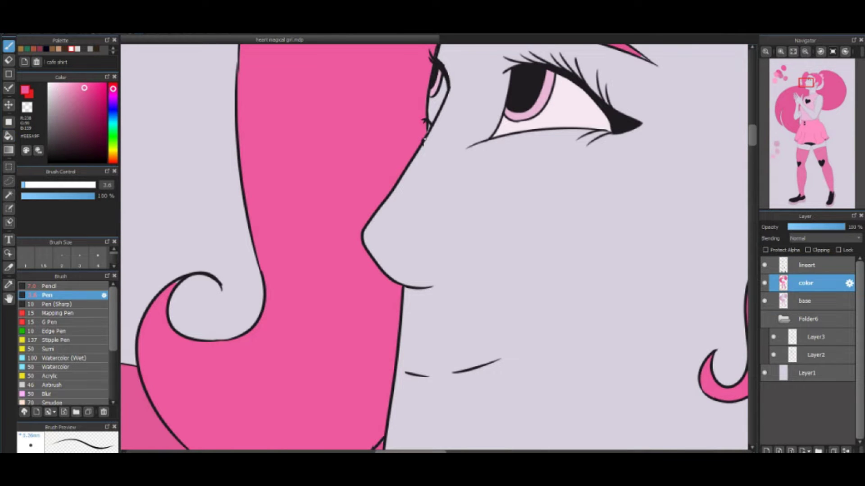
{"action": "scroll", "coordinate": [435, 247], "scroll_direction": "down", "scroll_amount": 5}
{"action": "scroll", "coordinate": [434, 247], "scroll_direction": "up", "scroll_amount": 5}
{"action": "key", "text": "g"}
{"action": "left_click", "coordinate": [580, 236]}
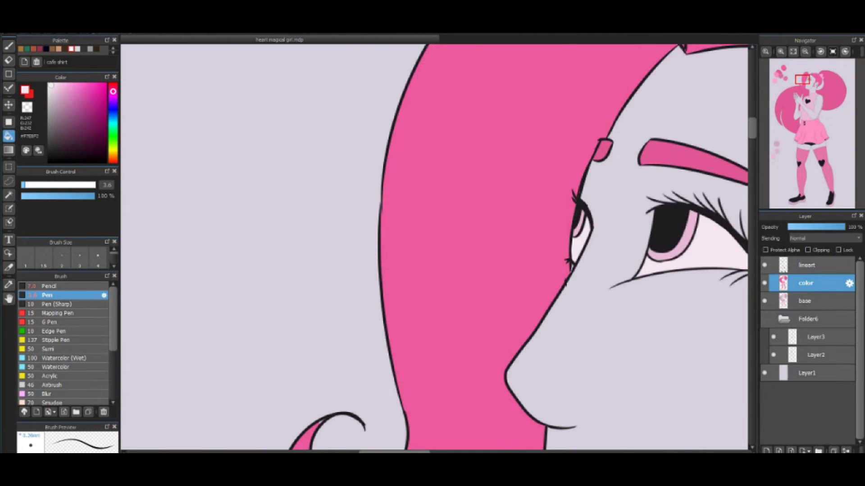
{"action": "scroll", "coordinate": [434, 247], "scroll_direction": "right", "scroll_amount": 5}
{"action": "left_click", "coordinate": [806, 301]}
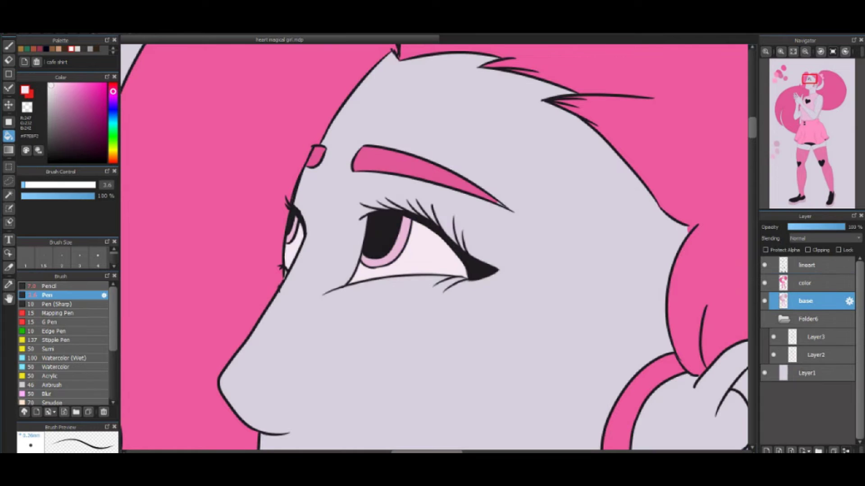
{"action": "left_click", "coordinate": [764, 282]}
{"action": "left_click", "coordinate": [765, 283]}
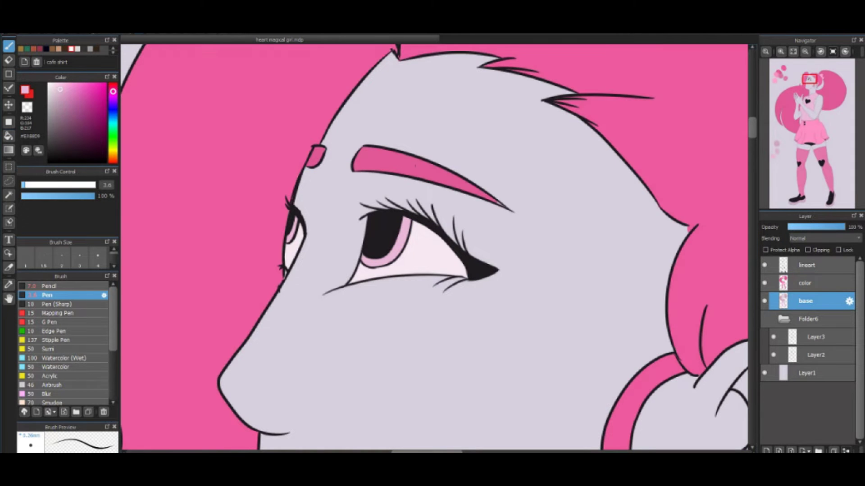
Browse the people and anime subfolders of the References pictures for a reference image
{"action": "key", "text": "ctrl+0"}
{"action": "left_click", "coordinate": [180, 27]}
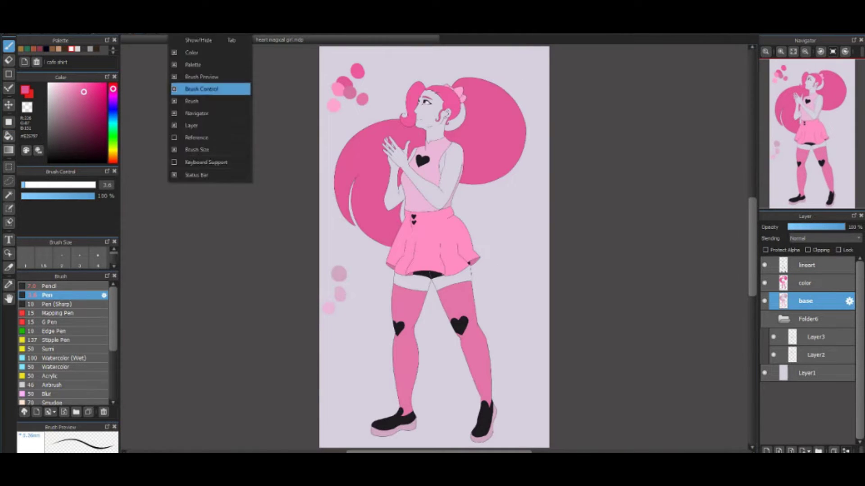
{"action": "left_click", "coordinate": [200, 160]}
{"action": "double_click", "coordinate": [538, 252]}
{"action": "key", "text": "alt+Left"}
{"action": "double_click", "coordinate": [538, 253]}
{"action": "double_click", "coordinate": [541, 144]}
{"action": "key", "text": "alt+Left"}
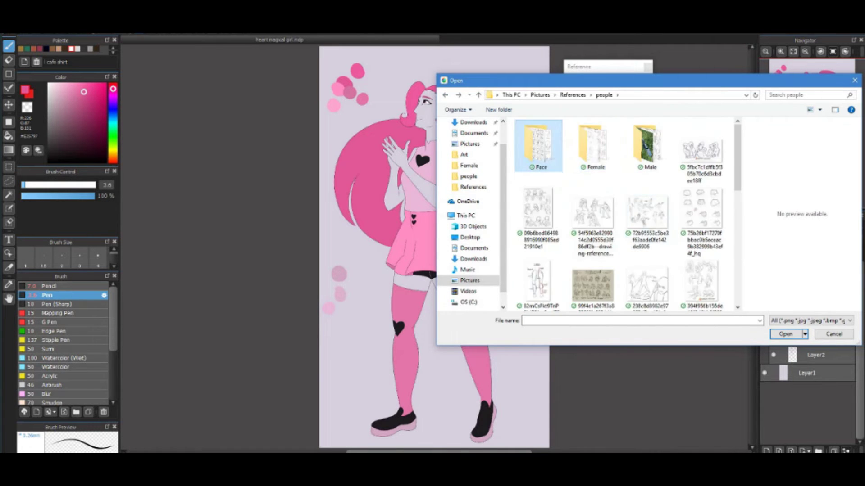
{"action": "key", "text": "alt+Left"}
{"action": "double_click", "coordinate": [538, 144]}
{"action": "key", "text": "alt+Left"}
{"action": "double_click", "coordinate": [595, 145]}
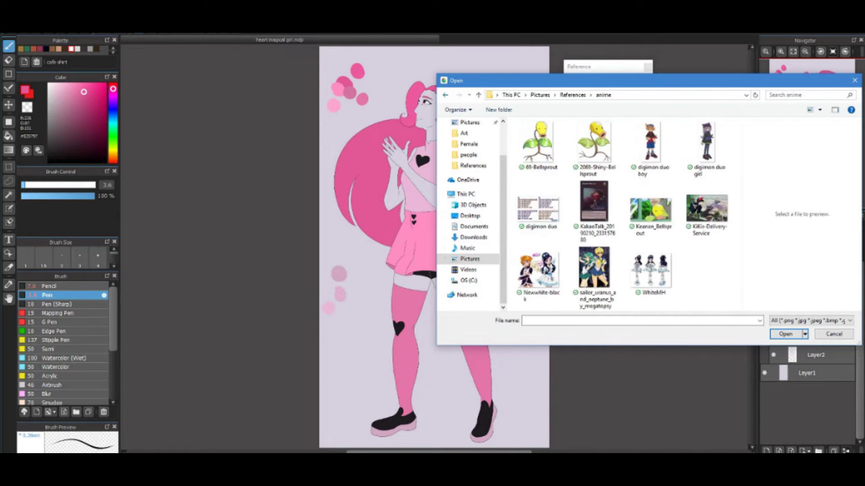
{"action": "key", "text": "alt+Left"}
{"action": "double_click", "coordinate": [595, 252]}
{"action": "key", "text": "alt+Left"}
{"action": "key", "text": "Escape"}
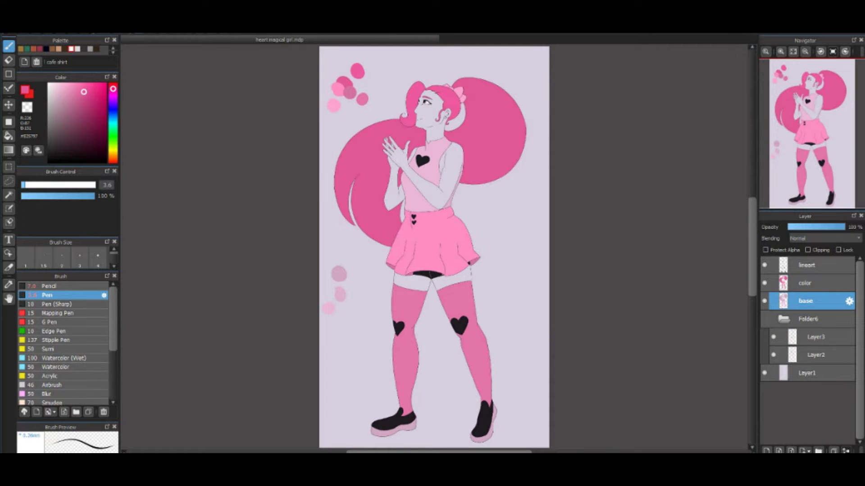
Paint dusty pink shading over the outer part of the eye whites with a size 15 pen on a new layer above base
{"action": "scroll", "coordinate": [480, 349], "scroll_direction": "up", "scroll_amount": 10}
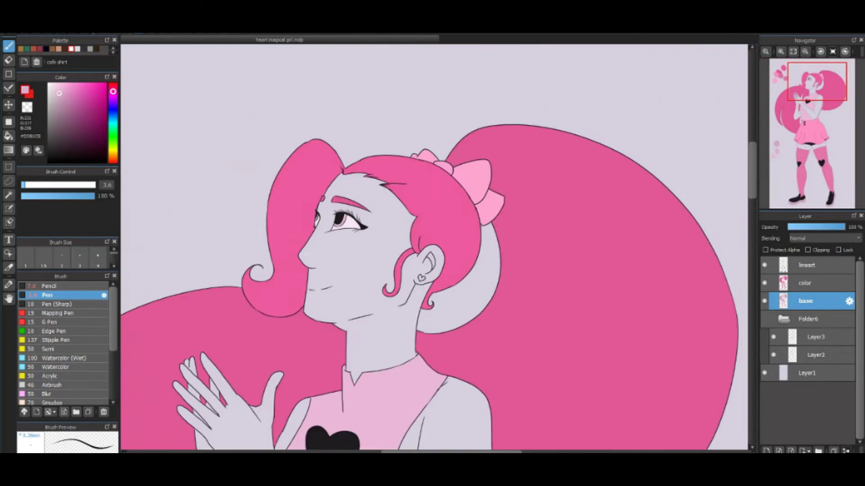
{"action": "key", "text": "ctrl+shift+n"}
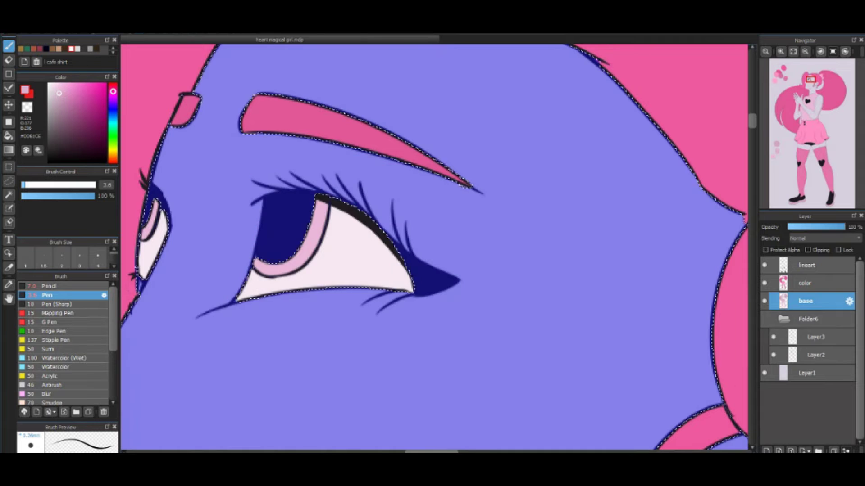
{"action": "left_click", "coordinate": [44, 259]}
{"action": "mouse_move", "coordinate": [424, 290]}
{"action": "left_mouse_down"}
{"action": "mouse_move", "coordinate": [322, 203]}
{"action": "mouse_move", "coordinate": [289, 299]}
{"action": "left_mouse_up"}
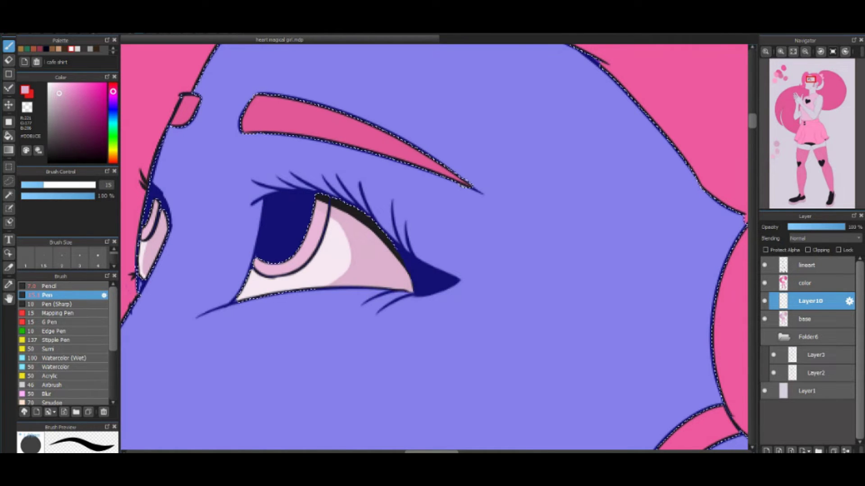
Clear the selection, then set the eye shading layer's blending mode to Multiply and its opacity to about 21%
{"action": "key", "text": "ctrl+d"}
{"action": "left_click", "coordinate": [825, 238]}
{"action": "left_click", "coordinate": [807, 252]}
{"action": "left_click", "coordinate": [817, 227]}
{"action": "scroll", "coordinate": [434, 248], "scroll_direction": "down", "scroll_amount": 5}
{"action": "scroll", "coordinate": [434, 248], "scroll_direction": "up", "scroll_amount": 3}
{"action": "scroll", "coordinate": [434, 247], "scroll_direction": "up", "scroll_amount": 3}
Draw a small pale heart highlight in the pupil with a 1.6 pen on a new layer above the lineart
{"action": "left_click", "coordinate": [806, 319]}
{"action": "left_click", "coordinate": [331, 237], "text": "alt"}
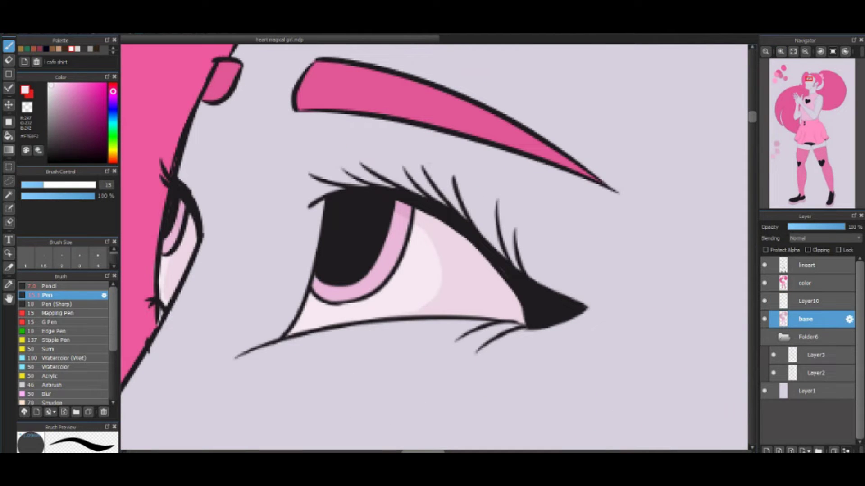
{"action": "key", "text": "ctrl+shift+n"}
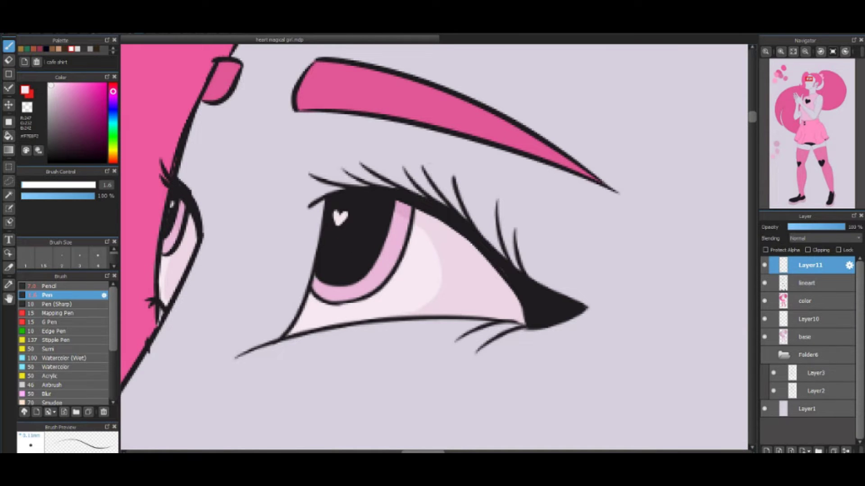
{"action": "scroll", "coordinate": [434, 248], "scroll_direction": "down", "scroll_amount": 5}
{"action": "scroll", "coordinate": [434, 248], "scroll_direction": "up", "scroll_amount": 3}
{"action": "scroll", "coordinate": [434, 248], "scroll_direction": "down", "scroll_amount": 3}
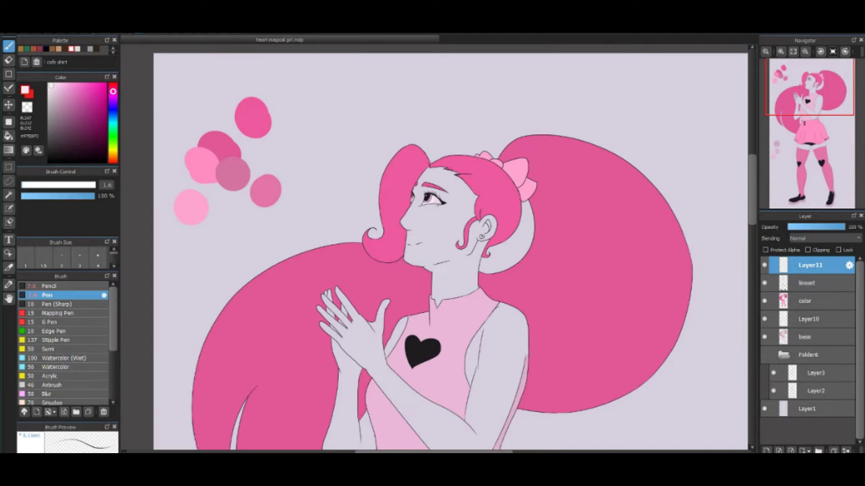
Try a near-white pink skin fill on the arm and the exposed thigh on the base layer
{"action": "left_click", "coordinate": [807, 337]}
{"action": "key", "text": "g"}
{"action": "left_click", "coordinate": [424, 176]}
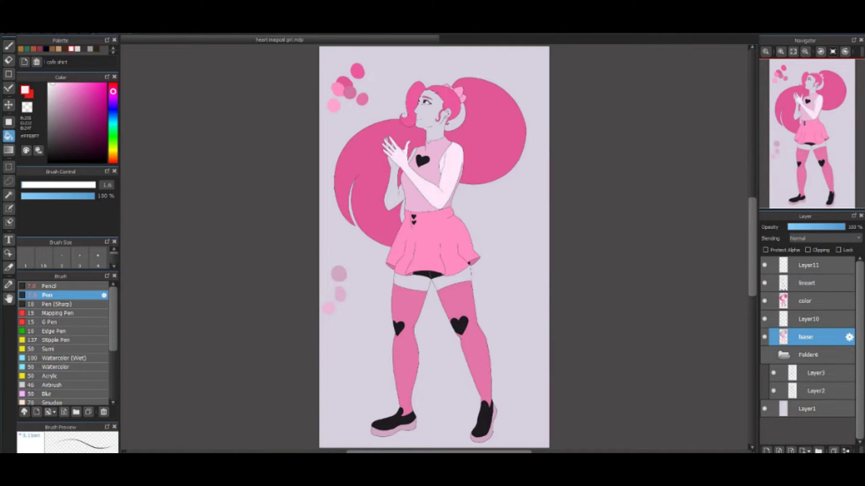
{"action": "key", "text": "ctrl+z"}
{"action": "left_click", "coordinate": [432, 281]}
{"action": "scroll", "coordinate": [433, 248], "scroll_direction": "up", "scroll_amount": 3}
{"action": "scroll", "coordinate": [434, 248], "scroll_direction": "down", "scroll_amount": 3}
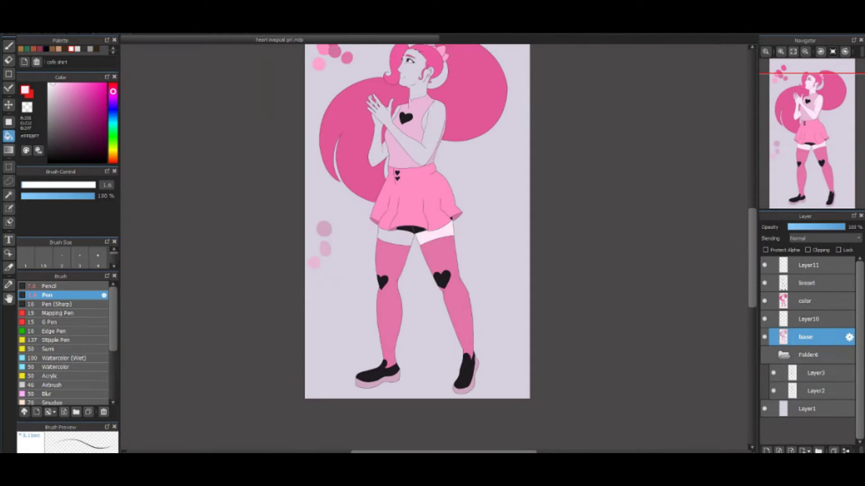
Fill the face, neck, arms and exposed thighs with a light pink skin tone on the base layer
{"action": "left_click", "coordinate": [428, 126]}
{"action": "left_click", "coordinate": [437, 232]}
{"action": "left_click", "coordinate": [377, 144]}
{"action": "left_click", "coordinate": [394, 235]}
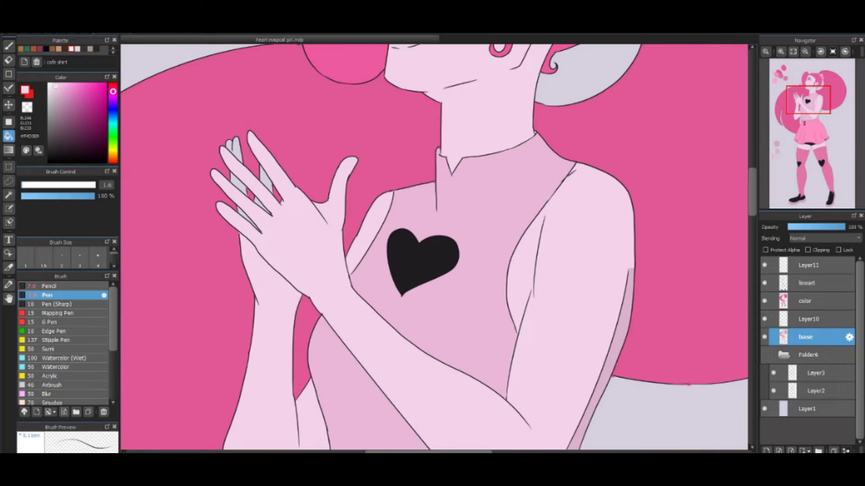
{"action": "left_click", "coordinate": [412, 77]}
Colour the unfilled fingers of the far hand with the same light pink skin tone
{"action": "scroll", "coordinate": [405, 126], "scroll_direction": "up", "scroll_amount": 4}
{"action": "scroll", "coordinate": [405, 126], "scroll_direction": "down", "scroll_amount": 3}
{"action": "scroll", "coordinate": [406, 158], "scroll_direction": "down", "scroll_amount": 2}
{"action": "scroll", "coordinate": [406, 158], "scroll_direction": "up", "scroll_amount": 6}
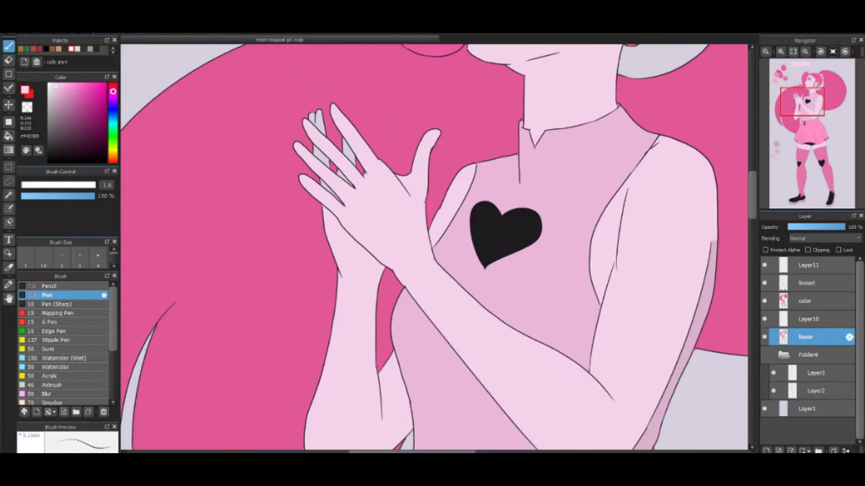
{"action": "left_click", "coordinate": [495, 181]}
{"action": "left_click", "coordinate": [547, 228]}
{"action": "scroll", "coordinate": [434, 247], "scroll_direction": "down", "scroll_amount": 5}
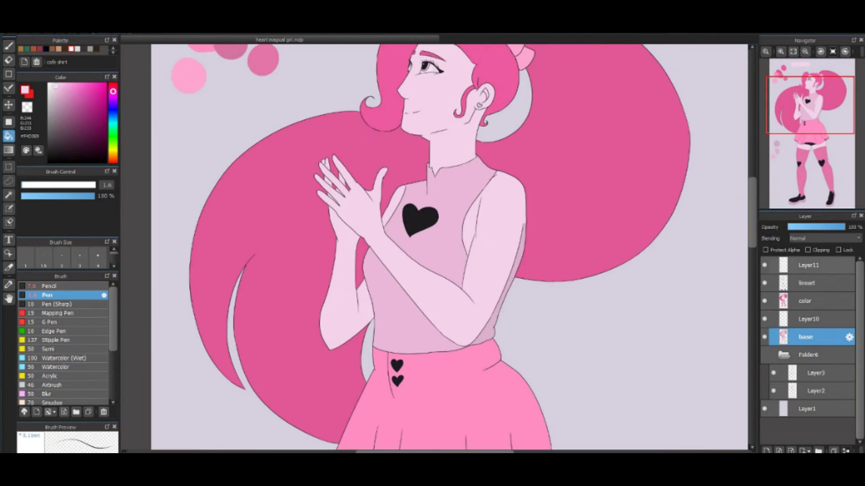
Rename the top layer with the heart highlight as "eye highlight"
{"action": "double_click", "coordinate": [809, 266]}
{"action": "type", "text": "eye highlight"}
{"action": "key", "text": "Return"}
Fill the heart earring and the hair bow with black on the lineart layer
{"action": "left_click", "coordinate": [807, 283]}
{"action": "scroll", "coordinate": [482, 103], "scroll_direction": "up", "scroll_amount": 3}
{"action": "scroll", "coordinate": [432, 248], "scroll_direction": "down", "scroll_amount": 5}
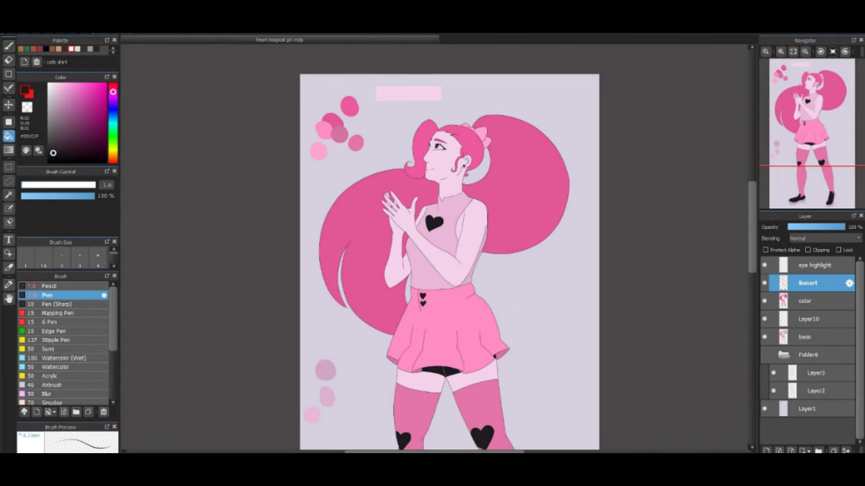
{"action": "scroll", "coordinate": [450, 261], "scroll_direction": "down", "scroll_amount": 2}
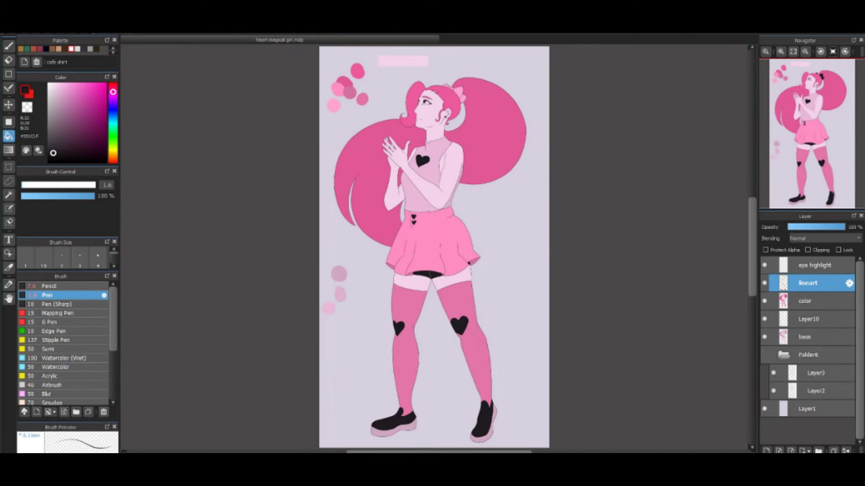
{"action": "scroll", "coordinate": [450, 90], "scroll_direction": "up", "scroll_amount": 3}
{"action": "scroll", "coordinate": [450, 90], "scroll_direction": "down", "scroll_amount": 1}
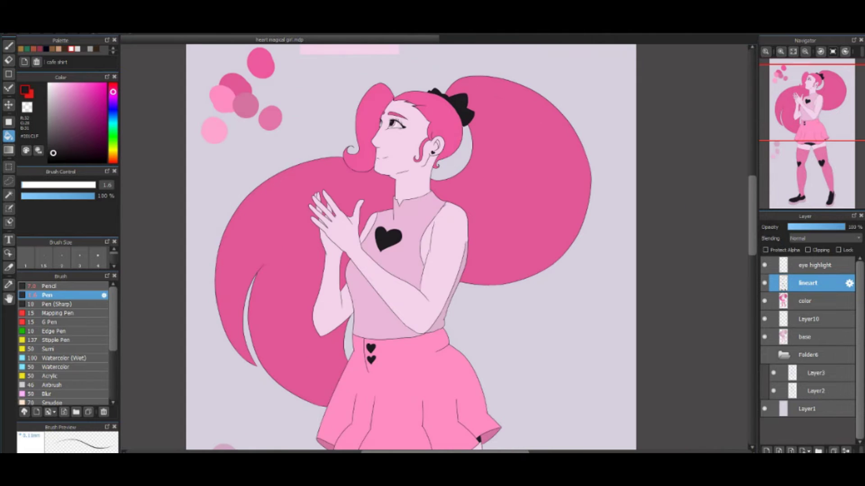
Rename Layer10 as "eye shading"
{"action": "key", "text": "b"}
{"action": "double_click", "coordinate": [809, 319]}
{"action": "key", "text": "Return"}
{"action": "scroll", "coordinate": [355, 196], "scroll_direction": "up", "scroll_amount": 2}
{"action": "double_click", "coordinate": [815, 319]}
{"action": "type", "text": "eye shading"}
{"action": "key", "text": "Return"}
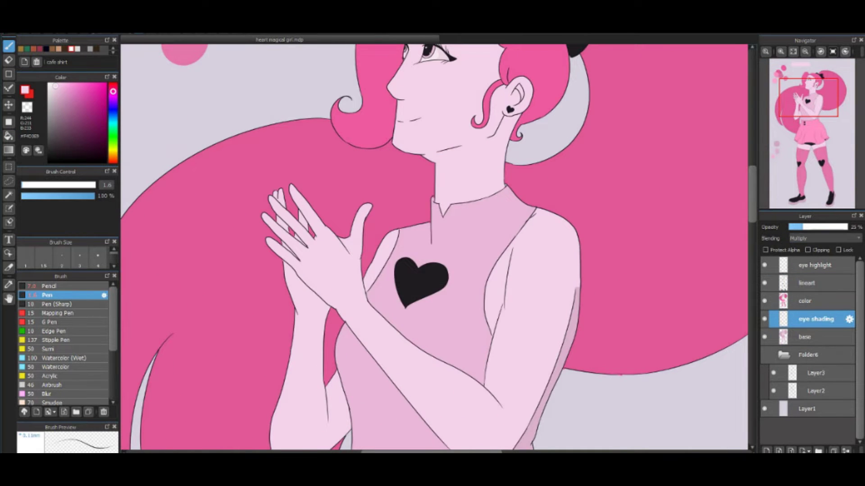
Add a new layer above base named "skintone shading" and set its blending mode to Multiply
{"action": "left_click", "coordinate": [815, 337]}
{"action": "key", "text": "ctrl+shift+n"}
{"action": "double_click", "coordinate": [815, 337]}
{"action": "type", "text": "skontone shading"}
{"action": "key", "text": "Return"}
{"action": "double_click", "coordinate": [816, 337]}
{"action": "type", "text": "skintone shading"}
{"action": "key", "text": "Return"}
{"action": "left_click", "coordinate": [824, 239]}
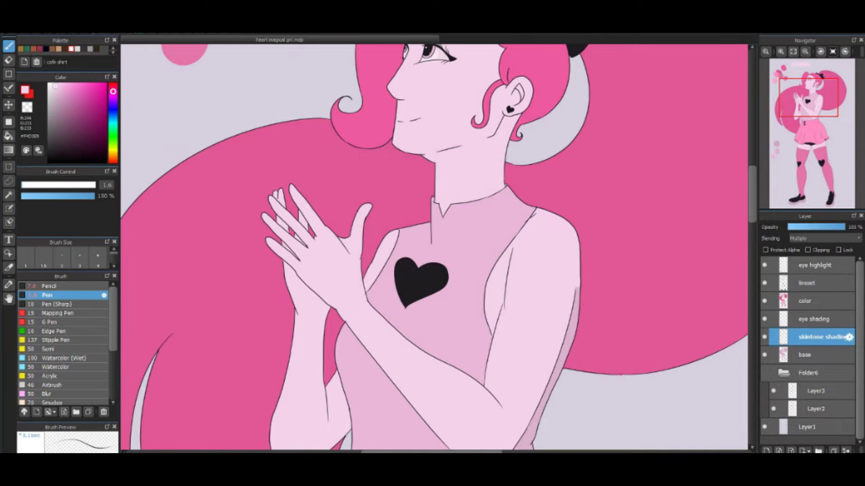
{"action": "left_click", "coordinate": [810, 259]}
Set the opacity of the skintone shading layer to 27%
{"action": "scroll", "coordinate": [360, 226], "scroll_direction": "up", "scroll_amount": 2}
{"action": "key", "text": "g"}
{"action": "scroll", "coordinate": [438, 248], "scroll_direction": "down", "scroll_amount": 3}
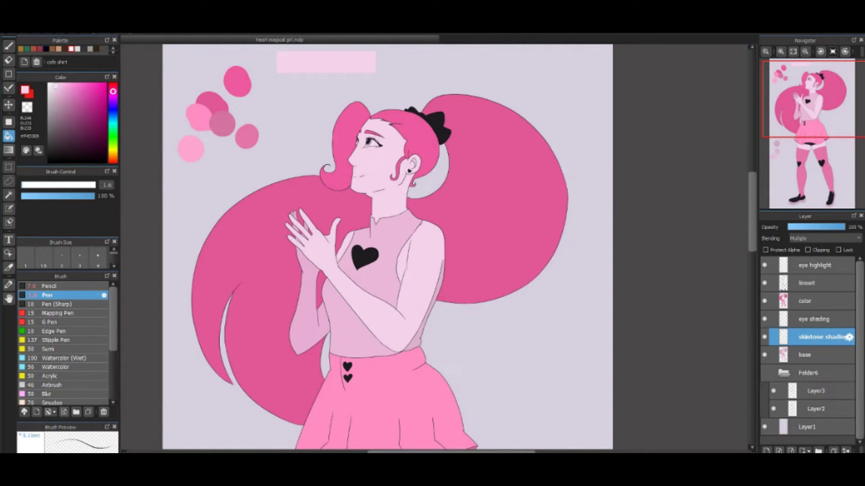
{"action": "left_click", "coordinate": [804, 227]}
{"action": "scroll", "coordinate": [387, 248], "scroll_direction": "up", "scroll_amount": 2}
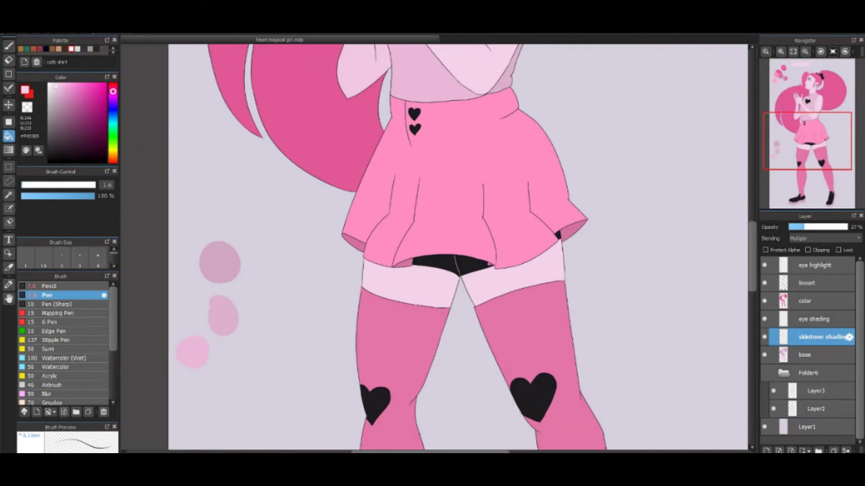
Erase the stray dark pink specks around the collar on the color layer and patch those spots on the base layer
{"action": "scroll", "coordinate": [387, 248], "scroll_direction": "down", "scroll_amount": 3}
{"action": "scroll", "coordinate": [387, 247], "scroll_direction": "up", "scroll_amount": 3}
{"action": "scroll", "coordinate": [360, 315], "scroll_direction": "up", "scroll_amount": 6}
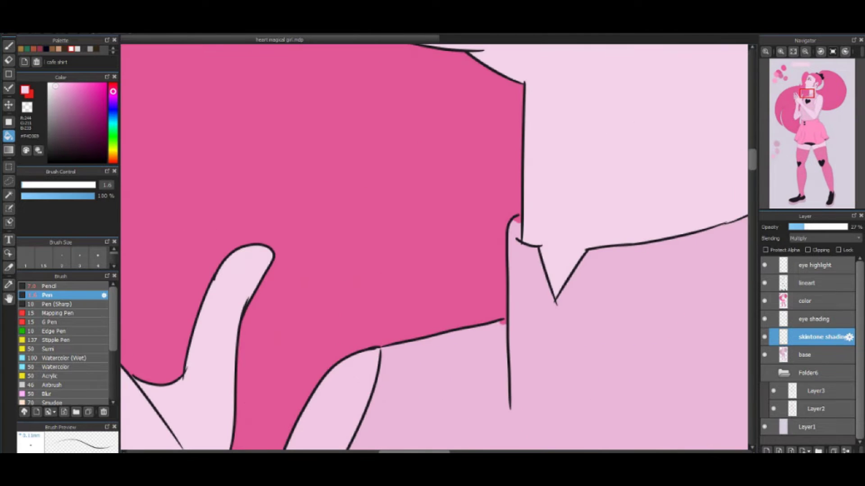
{"action": "left_click", "coordinate": [806, 301]}
{"action": "key", "text": "e"}
{"action": "left_click", "coordinate": [806, 354]}
{"action": "key", "text": "b"}
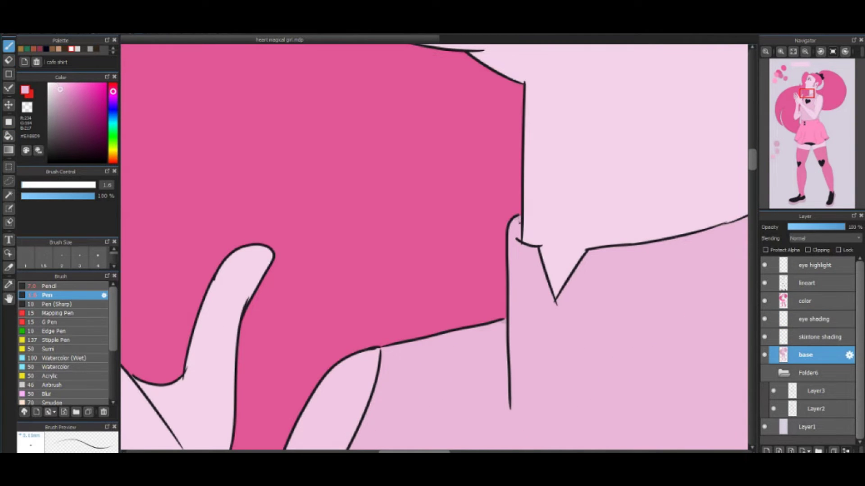
Add a new Multiply layer named "skintone shading 2" above the skintone shading layer
{"action": "key", "text": "ctrl+Up"}
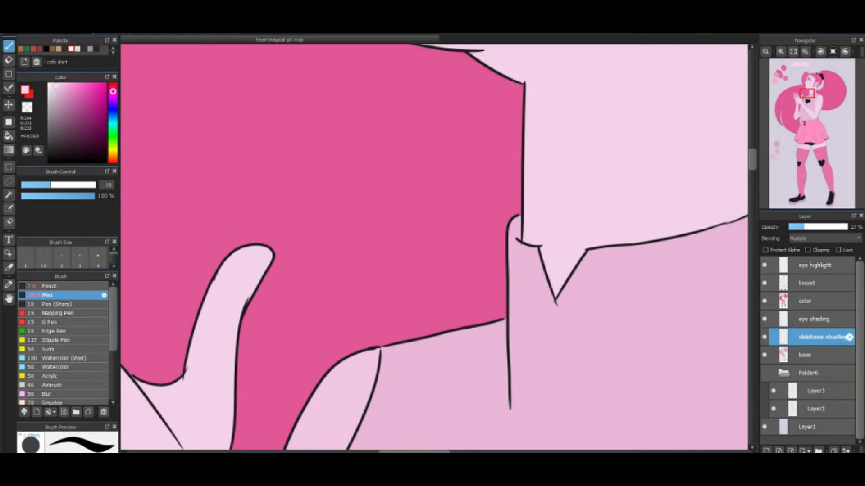
{"action": "scroll", "coordinate": [433, 248], "scroll_direction": "right", "scroll_amount": 5}
{"action": "key", "text": "ctrl+shift+n"}
{"action": "double_click", "coordinate": [819, 337]}
{"action": "key", "text": "Return"}
{"action": "key", "text": "Down"}
{"action": "key", "text": "Down"}
{"action": "key", "text": "ctrl+z"}
{"action": "scroll", "coordinate": [649, 188], "scroll_direction": "up", "scroll_amount": 6}
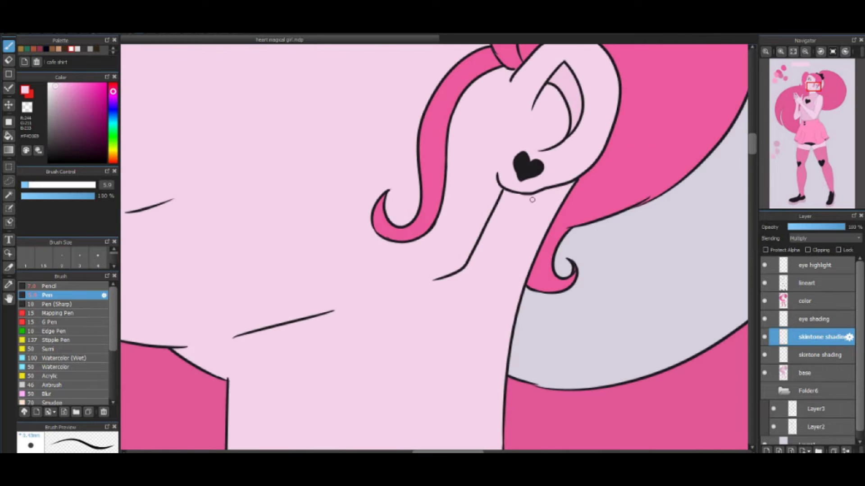
Paint shadows on the neck below the earlobe, along the jaw hinge line and under the chin on skintone shading 2
{"action": "mouse_move", "coordinate": [561, 200]}
{"action": "left_mouse_down"}
{"action": "mouse_move", "coordinate": [500, 209]}
{"action": "mouse_move", "coordinate": [507, 202]}
{"action": "left_mouse_up"}
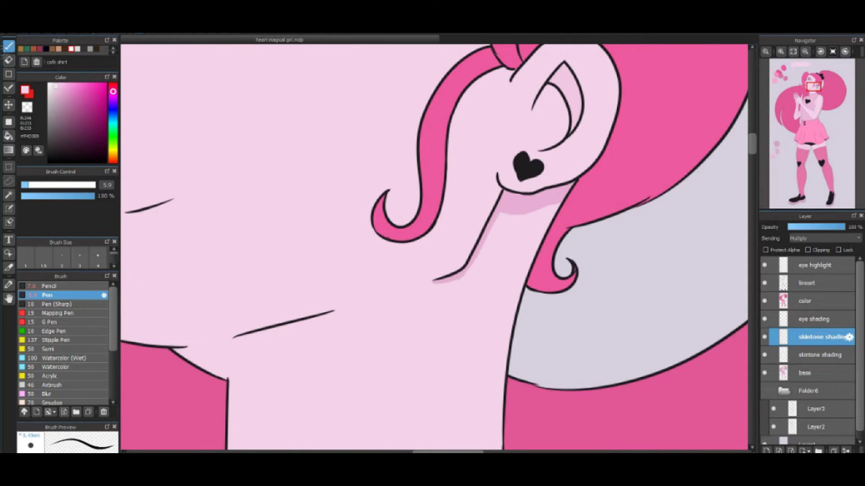
{"action": "key", "text": "e"}
{"action": "left_click_drag", "start_coordinate": [459, 279], "coordinate": [435, 282]}
{"action": "key", "text": "b"}
{"action": "left_click_drag", "start_coordinate": [270, 292], "coordinate": [401, 293]}
{"action": "mouse_move", "coordinate": [306, 346]}
{"action": "left_mouse_down"}
{"action": "mouse_move", "coordinate": [327, 350]}
{"action": "mouse_move", "coordinate": [356, 378]}
{"action": "left_mouse_up"}
{"action": "scroll", "coordinate": [456, 181], "scroll_direction": "up", "scroll_amount": 2}
{"action": "mouse_move", "coordinate": [475, 184]}
{"action": "left_mouse_down"}
{"action": "mouse_move", "coordinate": [264, 240]}
{"action": "mouse_move", "coordinate": [369, 315]}
{"action": "mouse_move", "coordinate": [320, 360]}
{"action": "left_mouse_up"}
{"action": "left_click", "coordinate": [305, 248]}
Fill the inner hollow of the ear with the skin shading colour
{"action": "scroll", "coordinate": [419, 87], "scroll_direction": "up", "scroll_amount": 5}
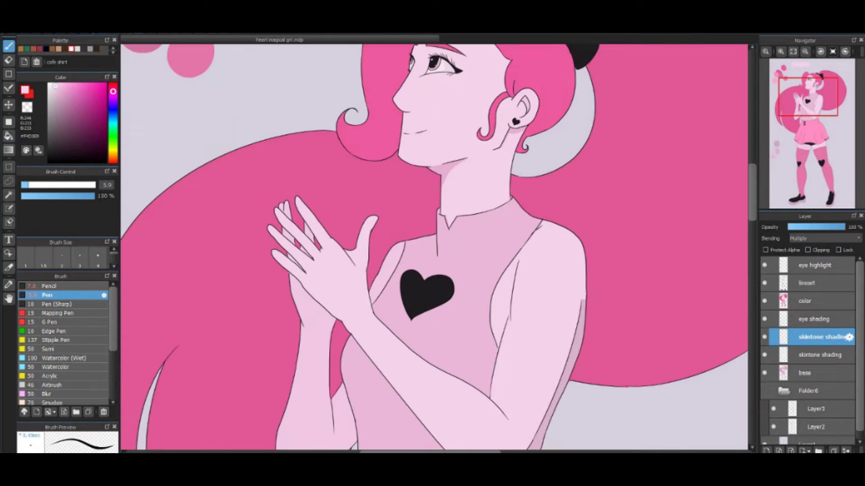
{"action": "scroll", "coordinate": [450, 203], "scroll_direction": "up", "scroll_amount": 2}
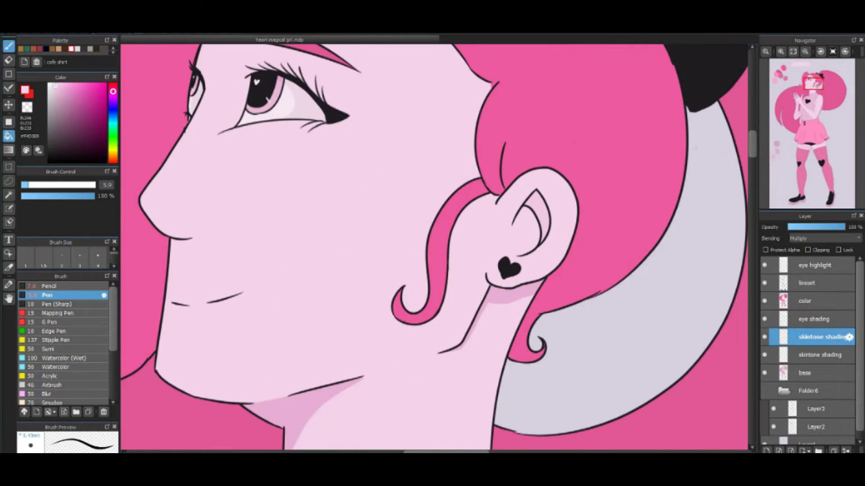
{"action": "scroll", "coordinate": [450, 202], "scroll_direction": "up", "scroll_amount": 2}
Set the color layer's blending mode to Multiply, return to skintone shading 2 and clear the selection
{"action": "left_click", "coordinate": [805, 373]}
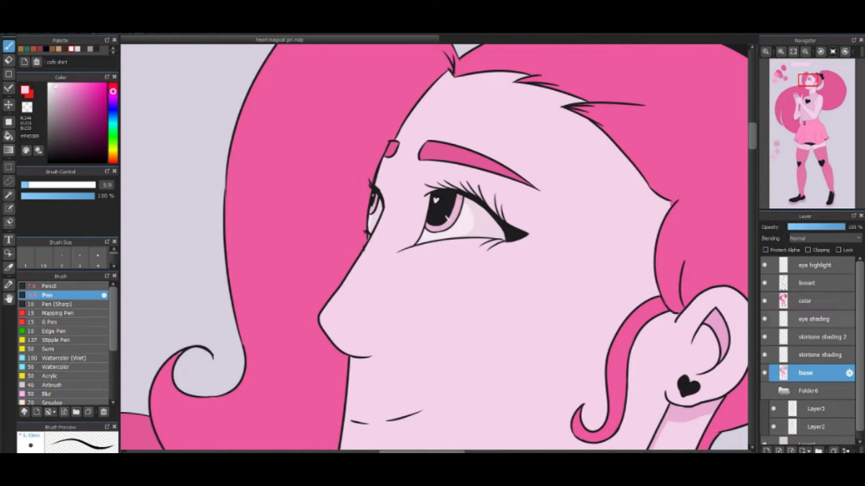
{"action": "left_click", "coordinate": [820, 337]}
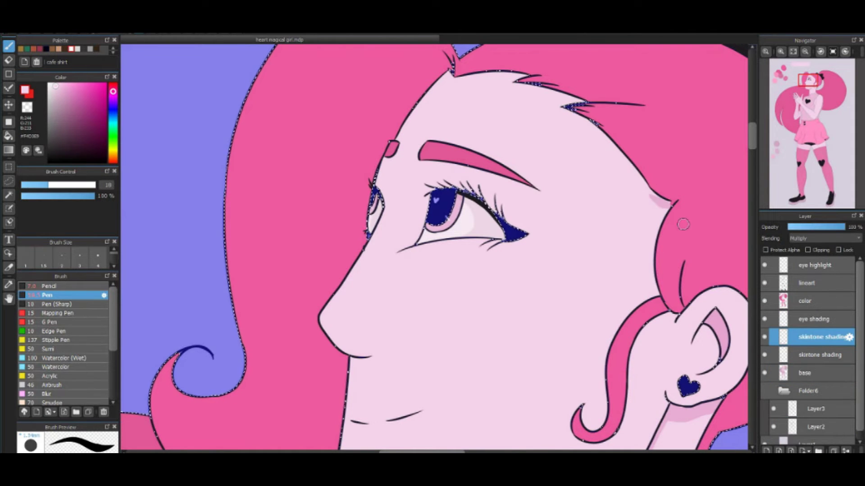
{"action": "left_click", "coordinate": [805, 301]}
{"action": "left_click", "coordinate": [819, 337]}
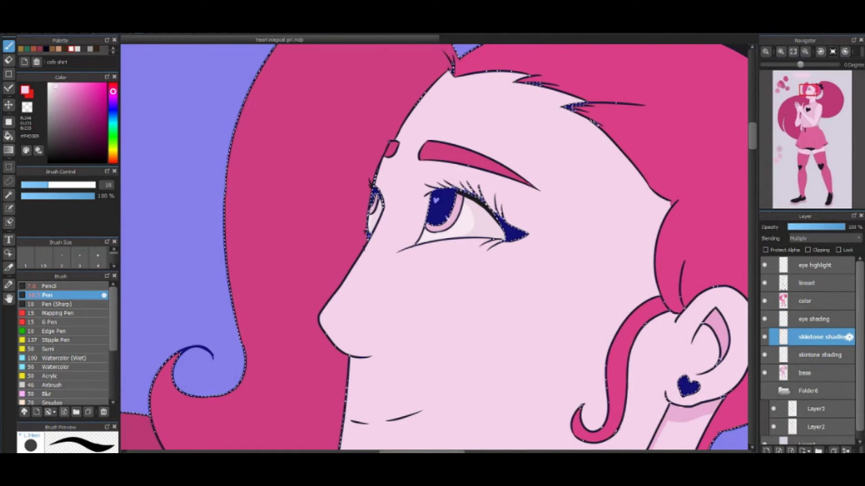
{"action": "scroll", "coordinate": [452, 70], "scroll_direction": "up", "scroll_amount": 2}
{"action": "key", "text": "ctrl+d"}
Paint a thin shadow on the forehead along the hairline, from the temple across to the far side of the face
{"action": "left_click_drag", "start_coordinate": [421, 98], "coordinate": [453, 110]}
{"action": "key", "text": "ctrl+z"}
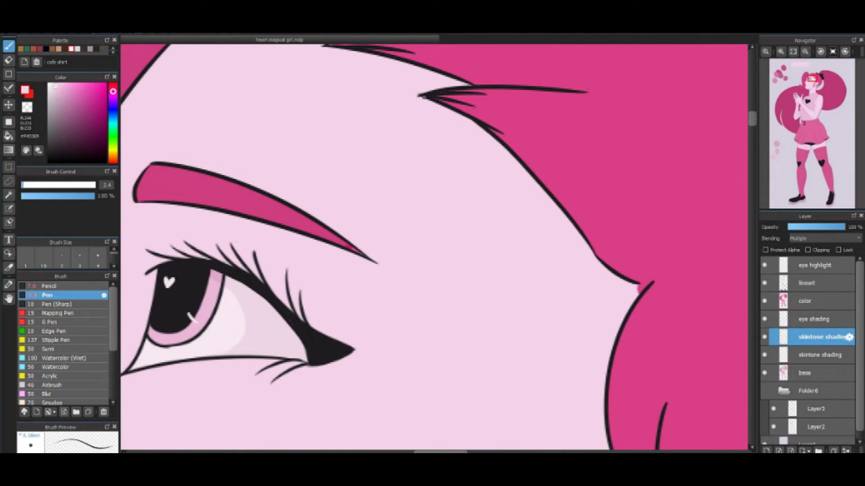
{"action": "left_click_drag", "start_coordinate": [595, 258], "coordinate": [638, 288]}
{"action": "left_click_drag", "start_coordinate": [422, 65], "coordinate": [388, 59]}
{"action": "left_click_drag", "start_coordinate": [349, 29], "coordinate": [403, 115]}
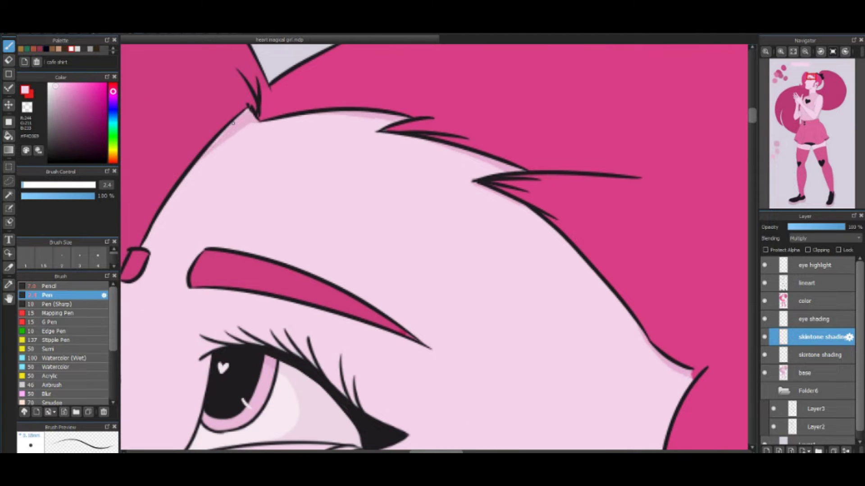
{"action": "left_click_drag", "start_coordinate": [216, 140], "coordinate": [493, 78]}
{"action": "left_click_drag", "start_coordinate": [469, 110], "coordinate": [429, 170]}
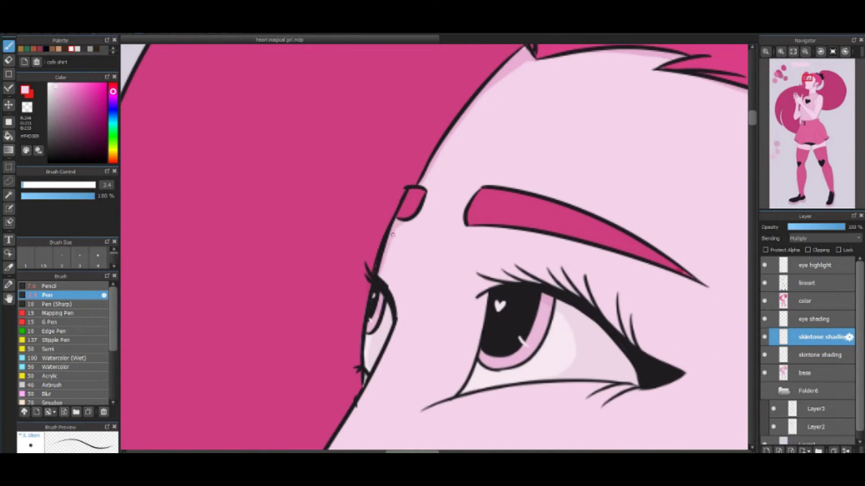
Add thin shading strokes to the skin around the far eye and beneath the near eye's lower lid and lashes
{"action": "left_click_drag", "start_coordinate": [383, 273], "coordinate": [401, 316]}
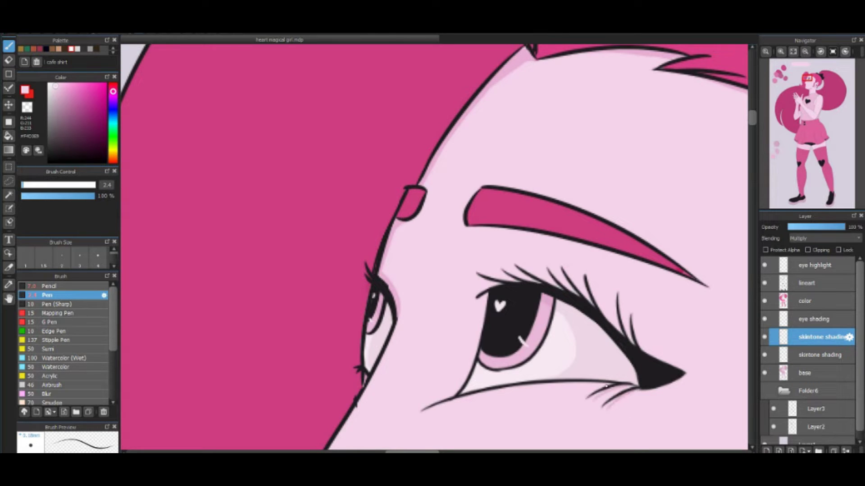
{"action": "left_click_drag", "start_coordinate": [562, 384], "coordinate": [507, 390]}
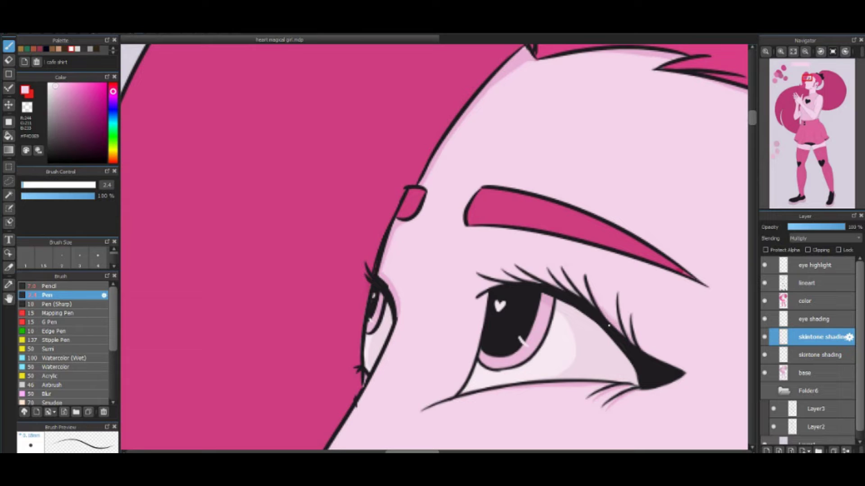
{"action": "mouse_move", "coordinate": [468, 372]}
{"action": "left_mouse_down"}
{"action": "mouse_move", "coordinate": [456, 390]}
{"action": "mouse_move", "coordinate": [438, 384]}
{"action": "left_mouse_up"}
{"action": "key", "text": "ctrl+z"}
{"action": "left_click_drag", "start_coordinate": [563, 254], "coordinate": [620, 295]}
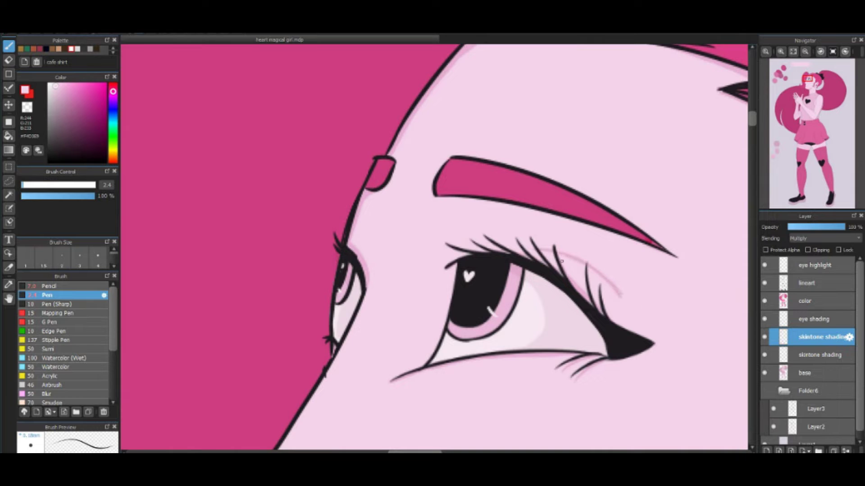
{"action": "key", "text": "ctrl+z"}
Shade the far eyelid crease, the underside of the nose and the lower edge of the mouth line
{"action": "scroll", "coordinate": [631, 315], "scroll_direction": "up", "scroll_amount": 4}
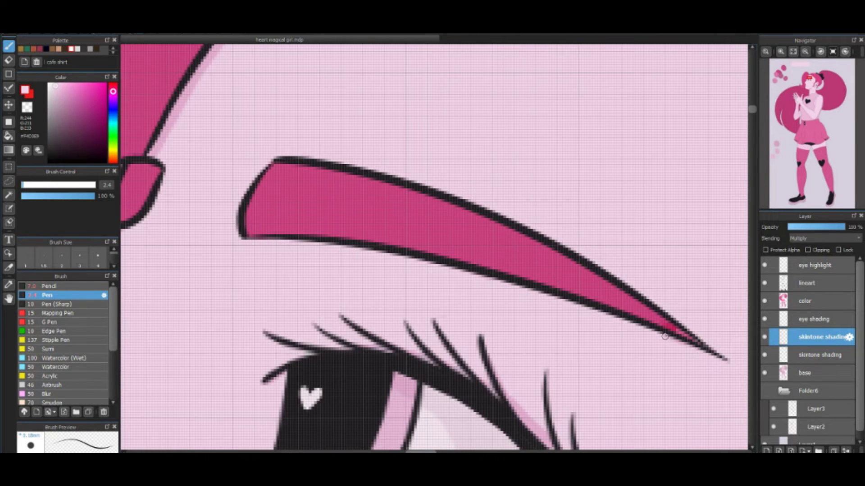
{"action": "scroll", "coordinate": [641, 331], "scroll_direction": "down", "scroll_amount": 4}
{"action": "left_click_drag", "start_coordinate": [207, 430], "coordinate": [360, 408]}
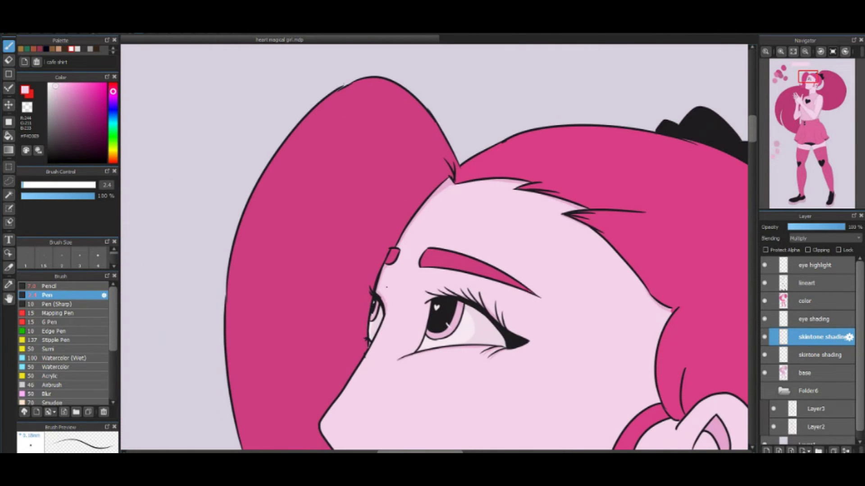
{"action": "left_click_drag", "start_coordinate": [446, 322], "coordinate": [477, 303]}
{"action": "scroll", "coordinate": [450, 270], "scroll_direction": "up", "scroll_amount": 2}
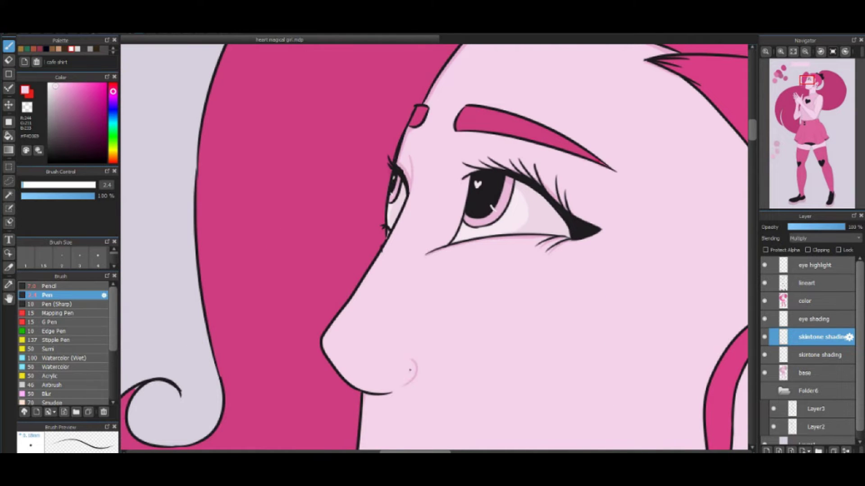
{"action": "key", "text": "bracketright"}
{"action": "scroll", "coordinate": [358, 330], "scroll_direction": "down", "scroll_amount": 1}
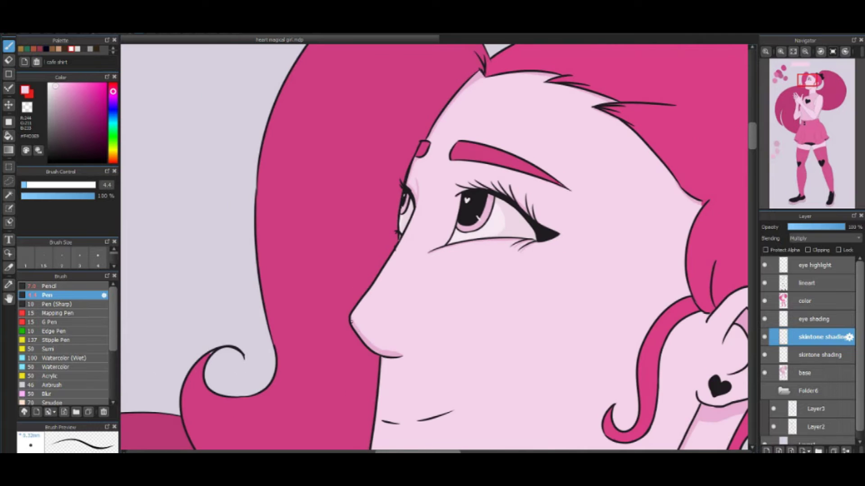
{"action": "left_click_drag", "start_coordinate": [393, 351], "coordinate": [404, 352]}
{"action": "key", "text": "e"}
{"action": "key", "text": "b"}
{"action": "scroll", "coordinate": [417, 319], "scroll_direction": "down", "scroll_amount": 9}
{"action": "scroll", "coordinate": [313, 97], "scroll_direction": "up", "scroll_amount": 9}
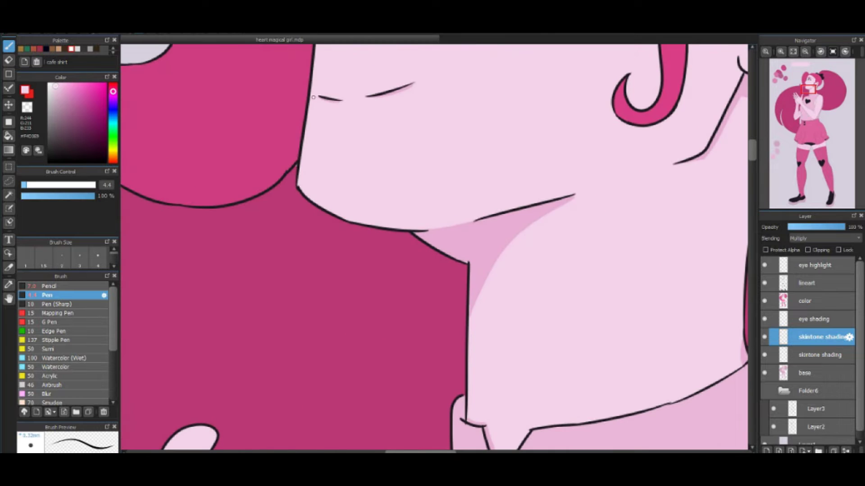
Fill the far arm and far shoulder with the skin shading colour on skintone shading 2
{"action": "scroll", "coordinate": [336, 131], "scroll_direction": "down", "scroll_amount": 8}
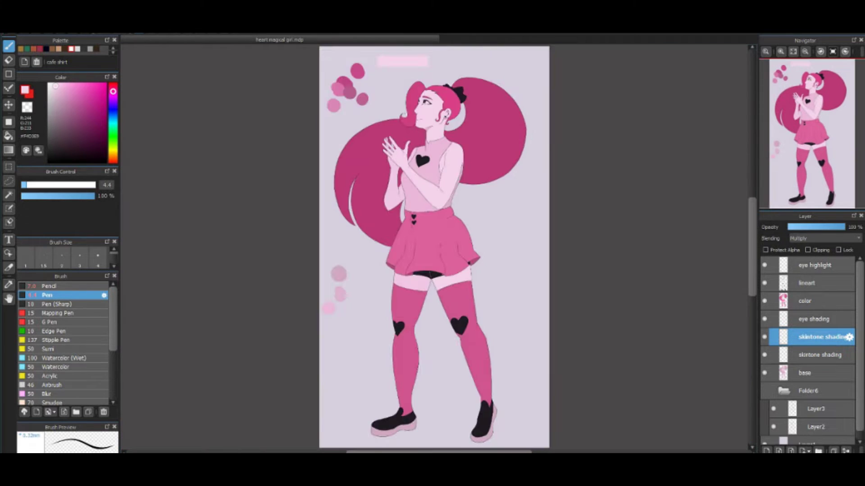
{"action": "scroll", "coordinate": [428, 225], "scroll_direction": "up", "scroll_amount": 6}
{"action": "key", "text": "g"}
{"action": "scroll", "coordinate": [428, 104], "scroll_direction": "up", "scroll_amount": 5}
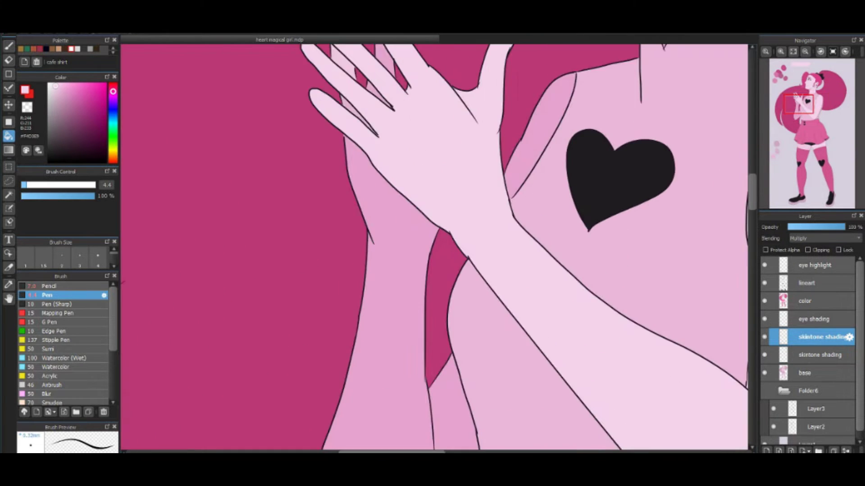
{"action": "scroll", "coordinate": [428, 104], "scroll_direction": "down", "scroll_amount": 1}
{"action": "scroll", "coordinate": [428, 104], "scroll_direction": "up", "scroll_amount": 1}
Retouch the shading strip along the near arm's outer edge on the skintone shading layer
{"action": "left_click_drag", "start_coordinate": [568, 392], "coordinate": [252, 225]}
{"action": "left_click", "coordinate": [820, 355]}
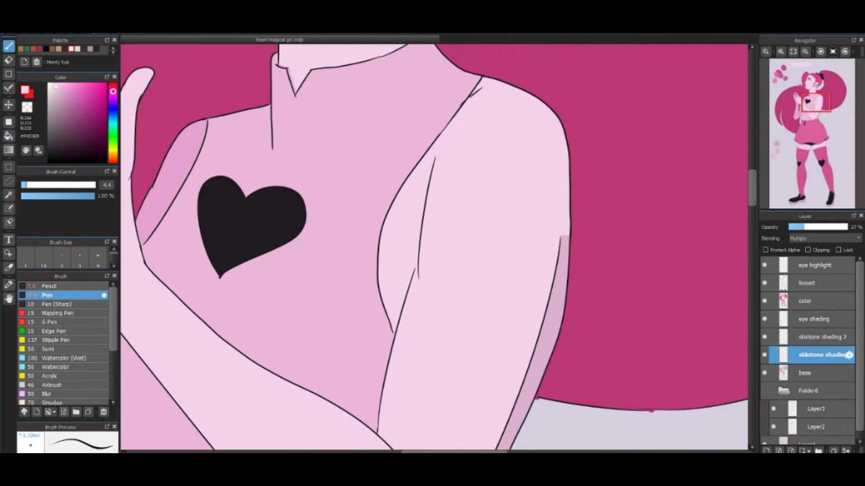
{"action": "key", "text": "e"}
{"action": "key", "text": "b"}
{"action": "scroll", "coordinate": [432, 248], "scroll_direction": "down", "scroll_amount": 3}
Clear the shading fill from the far arm and shoulder on skintone shading 2
{"action": "left_click", "coordinate": [819, 337]}
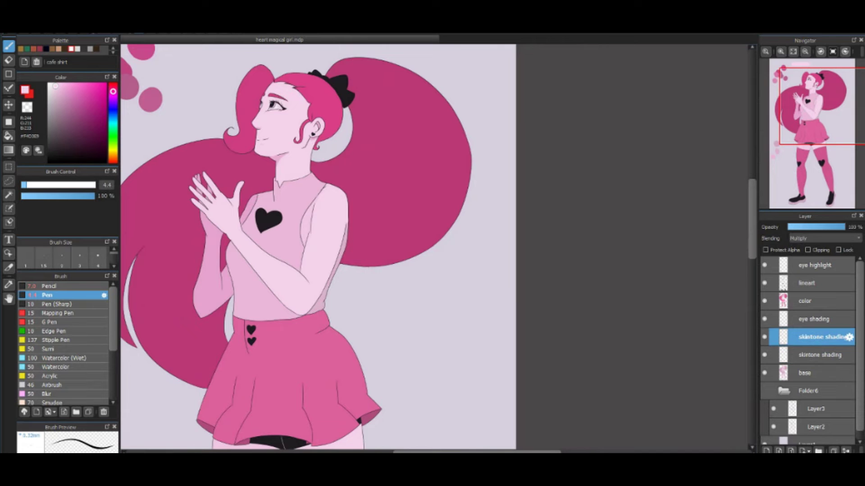
{"action": "key", "text": "g"}
{"action": "left_click", "coordinate": [214, 264]}
{"action": "left_click", "coordinate": [247, 210]}
{"action": "scroll", "coordinate": [432, 248], "scroll_direction": "up", "scroll_amount": 3}
{"action": "scroll", "coordinate": [433, 248], "scroll_direction": "up", "scroll_amount": 2}
Add a layer named "skintone shading 1" above the skintone shading layer and set its blending mode to Multiply
{"action": "left_click", "coordinate": [766, 451]}
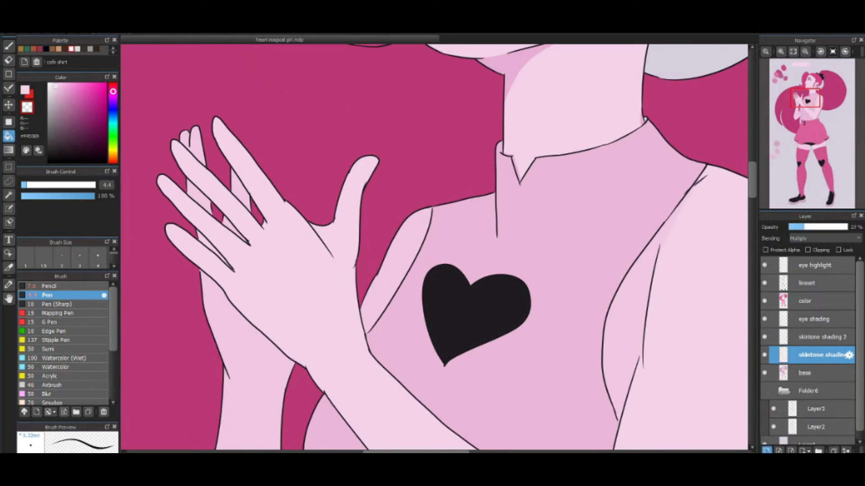
{"action": "double_click", "coordinate": [810, 355]}
{"action": "type", "text": "skintone shading 1"}
{"action": "key", "text": "Return"}
{"action": "left_click", "coordinate": [824, 238]}
{"action": "left_click", "coordinate": [811, 259]}
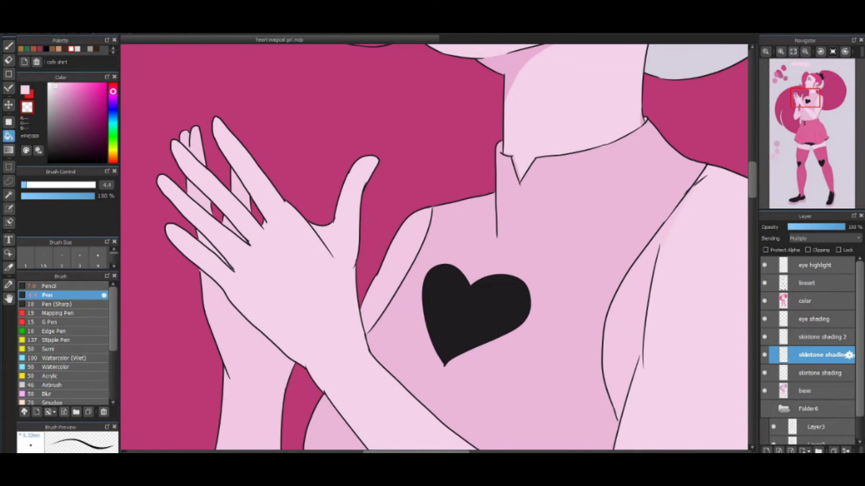
{"action": "scroll", "coordinate": [432, 248], "scroll_direction": "down", "scroll_amount": 3}
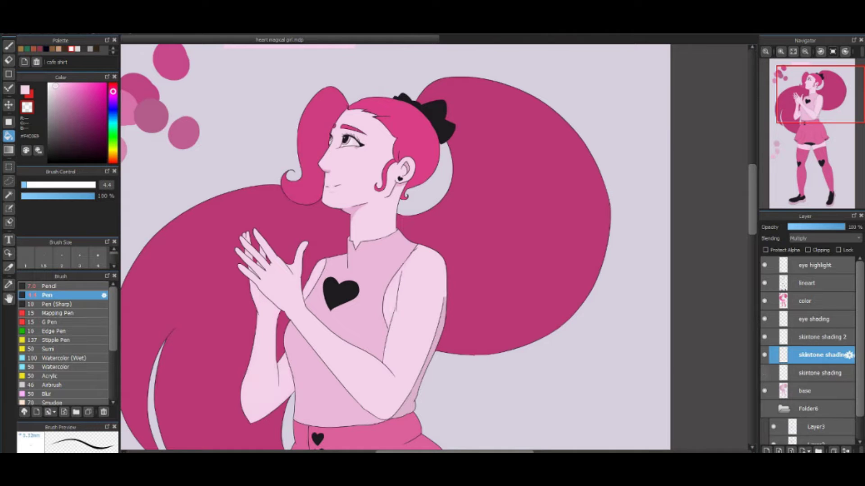
{"action": "left_click_drag", "start_coordinate": [811, 373], "coordinate": [811, 355]}
{"action": "scroll", "coordinate": [849, 355], "scroll_direction": "down", "scroll_amount": 1}
{"action": "left_click", "coordinate": [849, 339]}
{"action": "key", "text": "Return"}
Fill the far arm and shoulder with the light pink shading colour on skintone shading 1
{"action": "left_click_drag", "start_coordinate": [126, 199], "coordinate": [239, 161]}
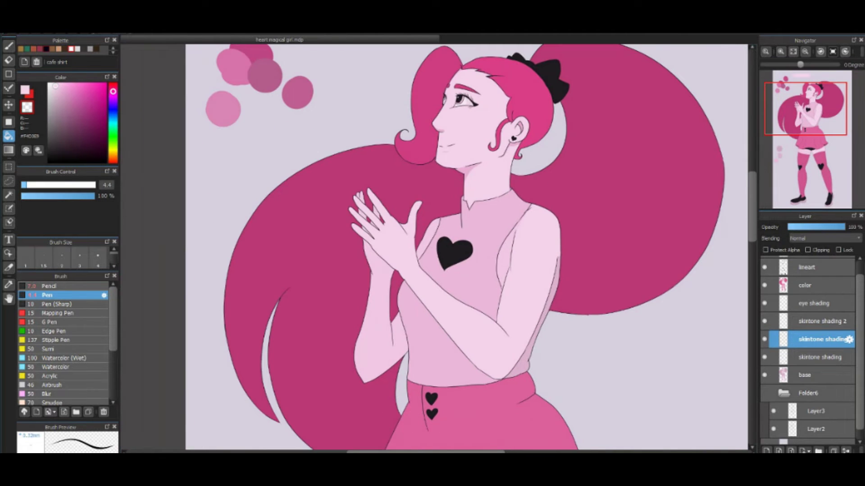
{"action": "key", "text": "b"}
{"action": "key", "text": "x"}
{"action": "key", "text": "g"}
{"action": "key", "text": "ctrl+z"}
{"action": "scroll", "coordinate": [351, 207], "scroll_direction": "up", "scroll_amount": 2}
{"action": "scroll", "coordinate": [383, 225], "scroll_direction": "up", "scroll_amount": 1}
{"action": "scroll", "coordinate": [383, 225], "scroll_direction": "down", "scroll_amount": 3}
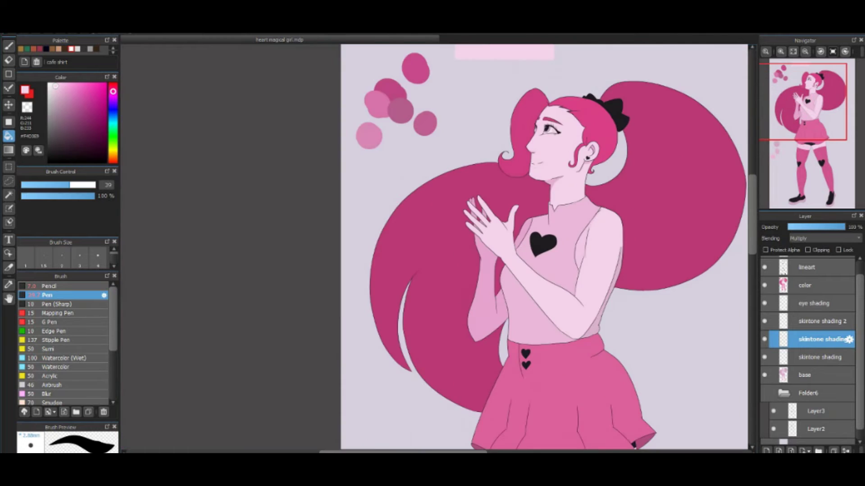
Set the opacity of the skintone shading layer to 41% and of skintone shading 1 to 64%
{"action": "scroll", "coordinate": [383, 225], "scroll_direction": "up", "scroll_amount": 1}
{"action": "left_click", "coordinate": [820, 357]}
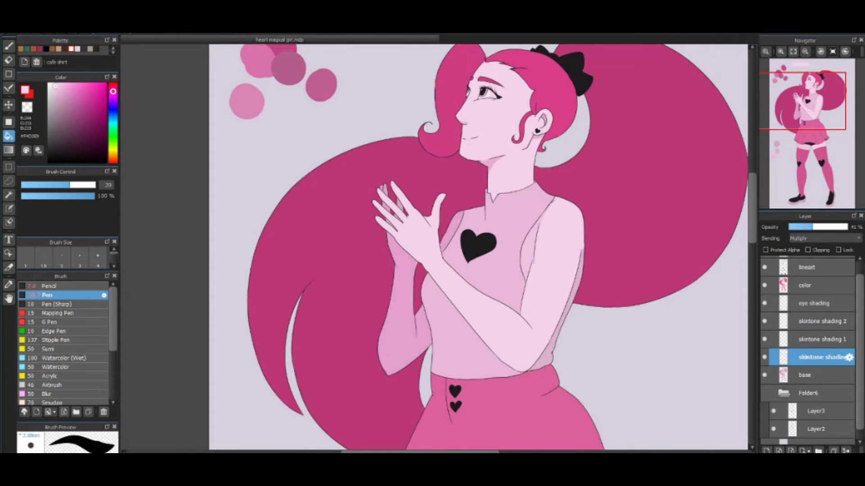
{"action": "left_click", "coordinate": [819, 339]}
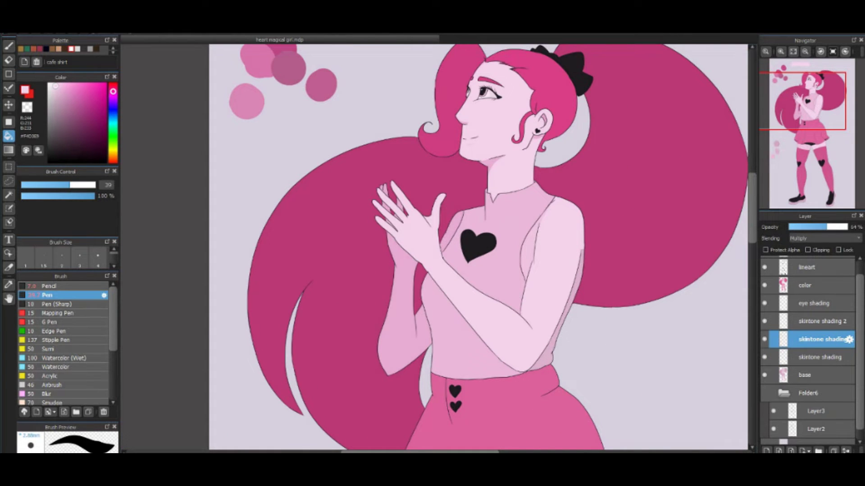
Fill all sections of the sleeveless top with pink #FF9DD0 on the color layer
{"action": "left_click", "coordinate": [805, 375]}
{"action": "left_click", "coordinate": [74, 86]}
{"action": "left_click", "coordinate": [805, 285]}
{"action": "left_click", "coordinate": [509, 252]}
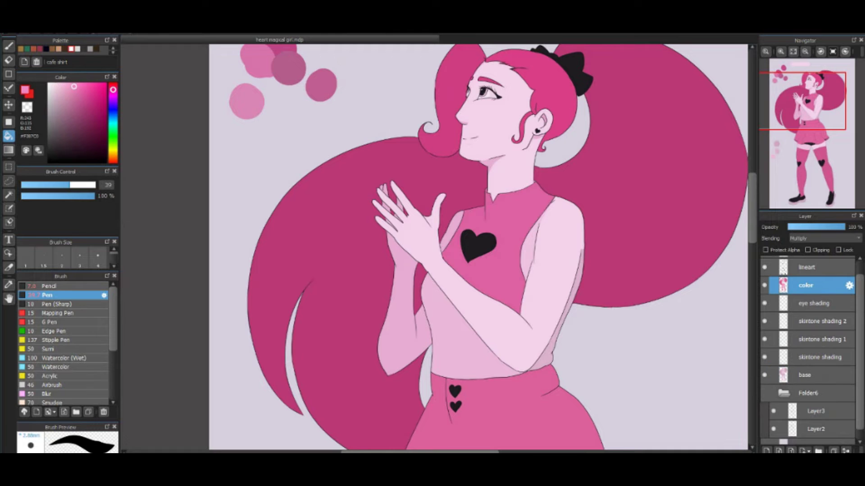
{"action": "left_click", "coordinate": [473, 342]}
{"action": "left_click", "coordinate": [554, 361]}
{"action": "left_click", "coordinate": [71, 83]}
{"action": "left_click", "coordinate": [509, 253]}
{"action": "left_click", "coordinate": [473, 342]}
{"action": "left_click", "coordinate": [554, 360]}
Lower the opacity of the skintone shading 1 layer to 48%
{"action": "scroll", "coordinate": [482, 248], "scroll_direction": "down", "scroll_amount": 2}
{"action": "scroll", "coordinate": [482, 248], "scroll_direction": "up", "scroll_amount": 2}
{"action": "left_click", "coordinate": [820, 339]}
{"action": "left_click", "coordinate": [833, 227]}
{"action": "scroll", "coordinate": [482, 248], "scroll_direction": "down", "scroll_amount": 5}
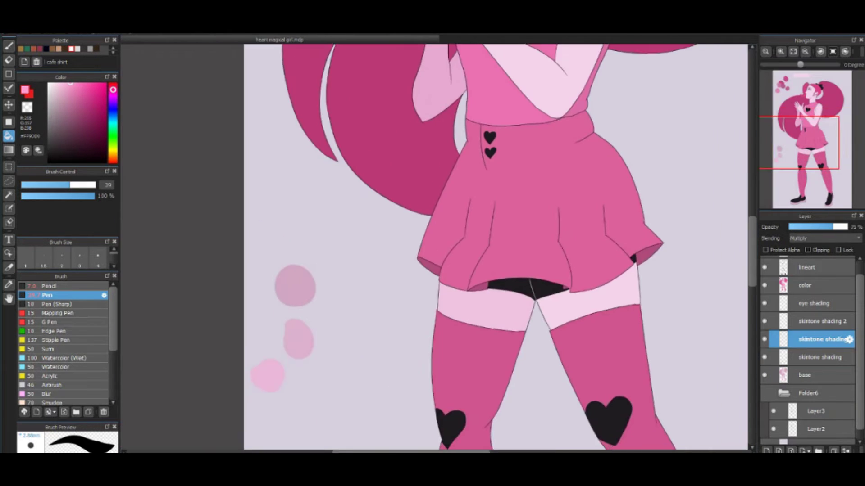
{"action": "scroll", "coordinate": [482, 248], "scroll_direction": "down", "scroll_amount": 2}
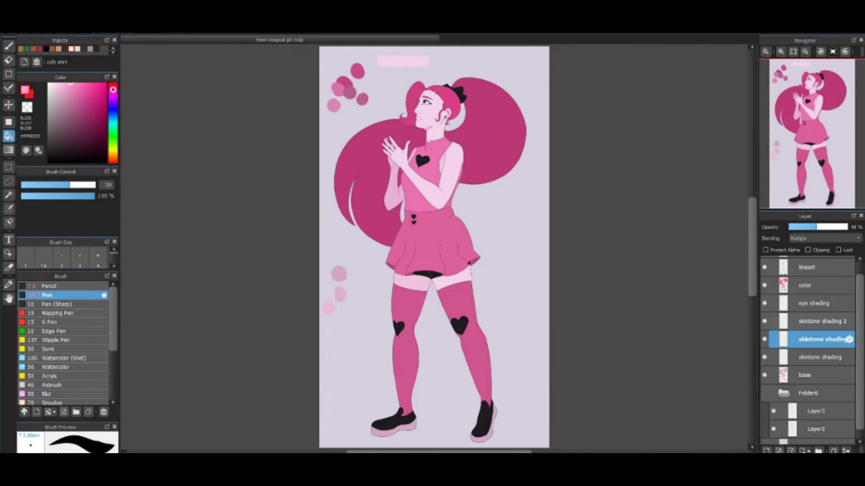
Recolour the character's skin on the base layer with pink #F8CAE3, with the three skintone shading layers hidden for the fill
{"action": "left_click", "coordinate": [819, 321]}
{"action": "left_click", "coordinate": [820, 375]}
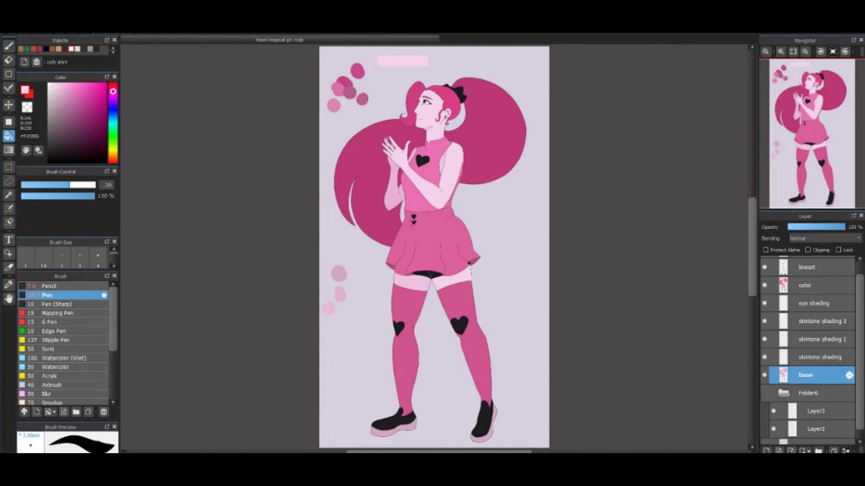
{"action": "scroll", "coordinate": [434, 247], "scroll_direction": "down", "scroll_amount": 1}
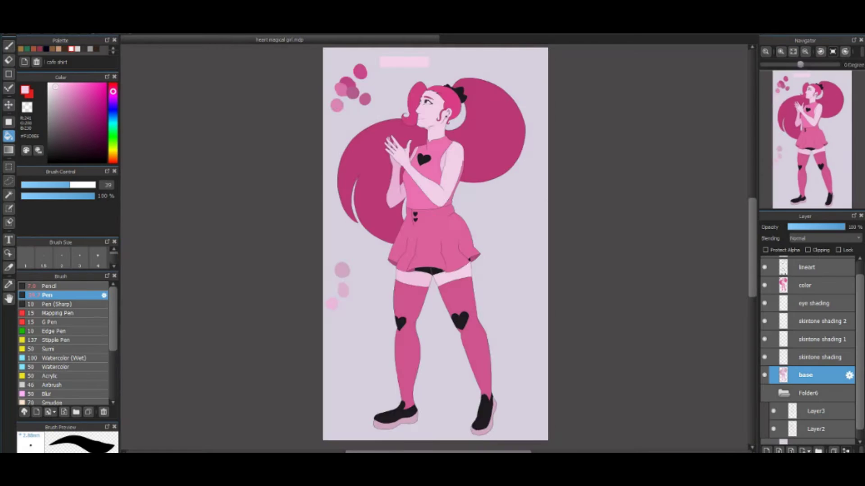
{"action": "scroll", "coordinate": [434, 247], "scroll_direction": "up", "scroll_amount": 5}
{"action": "scroll", "coordinate": [434, 247], "scroll_direction": "down", "scroll_amount": 5}
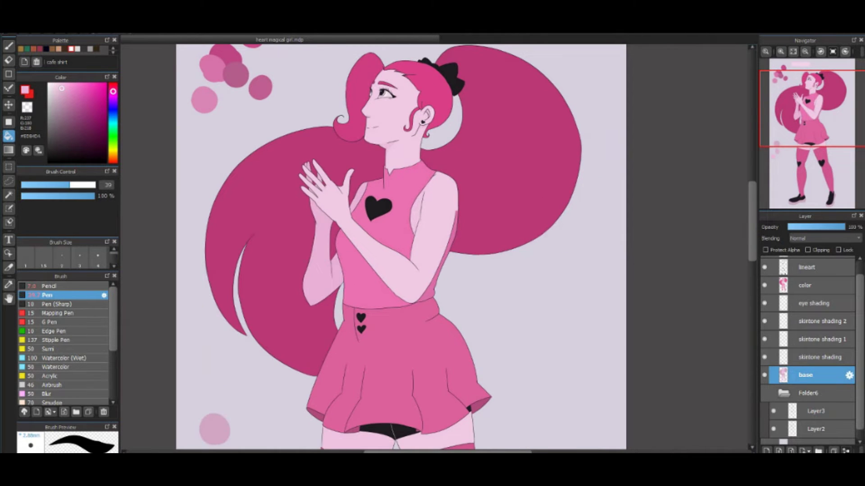
{"action": "scroll", "coordinate": [434, 247], "scroll_direction": "down", "scroll_amount": 4}
{"action": "scroll", "coordinate": [434, 248], "scroll_direction": "up", "scroll_amount": 2}
{"action": "left_click_drag", "start_coordinate": [765, 321], "coordinate": [764, 357]}
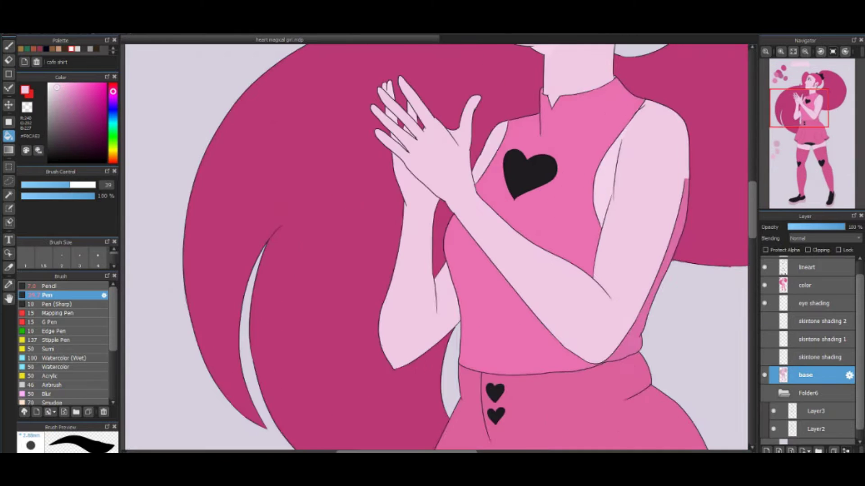
{"action": "scroll", "coordinate": [434, 248], "scroll_direction": "up", "scroll_amount": 4}
{"action": "scroll", "coordinate": [417, 185], "scroll_direction": "up", "scroll_amount": 4}
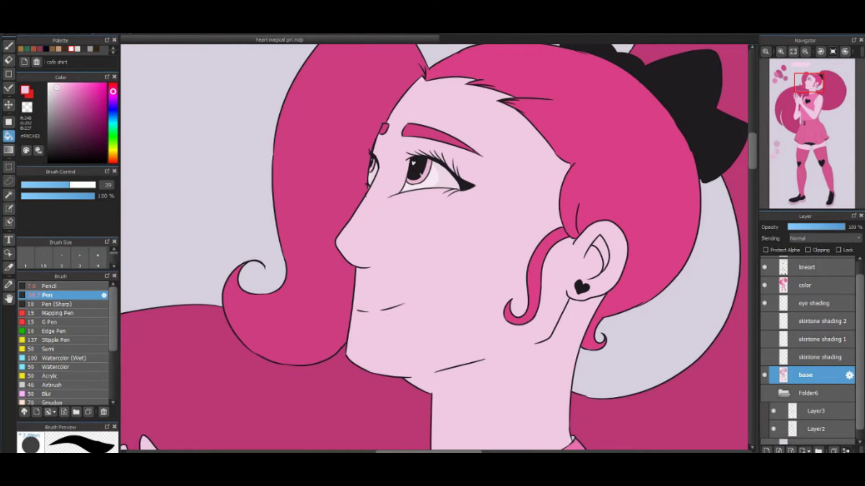
{"action": "scroll", "coordinate": [417, 185], "scroll_direction": "down", "scroll_amount": 4}
{"action": "scroll", "coordinate": [417, 185], "scroll_direction": "up", "scroll_amount": 6}
Set the opacity of skintone shading 2 to 57% and of the skintone shading layer to 29%
{"action": "left_click", "coordinate": [815, 321]}
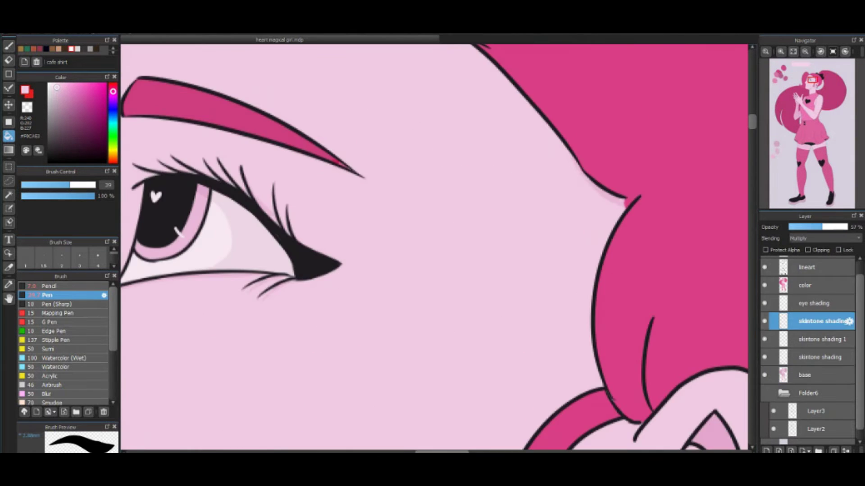
{"action": "scroll", "coordinate": [434, 247], "scroll_direction": "down", "scroll_amount": 10}
{"action": "left_click", "coordinate": [815, 357]}
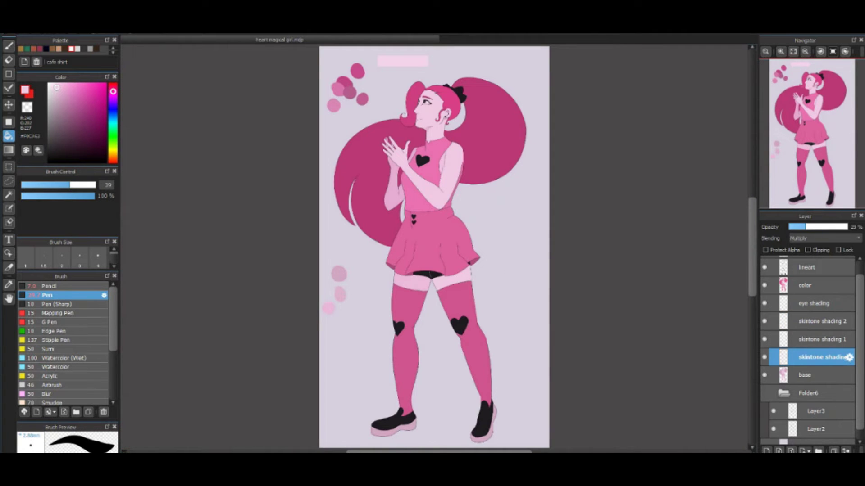
{"action": "left_click", "coordinate": [816, 321]}
Paint shadows on the far hand between the near hand's fingers on skintone shading 2, at 68% layer opacity
{"action": "scroll", "coordinate": [463, 286], "scroll_direction": "up", "scroll_amount": 6}
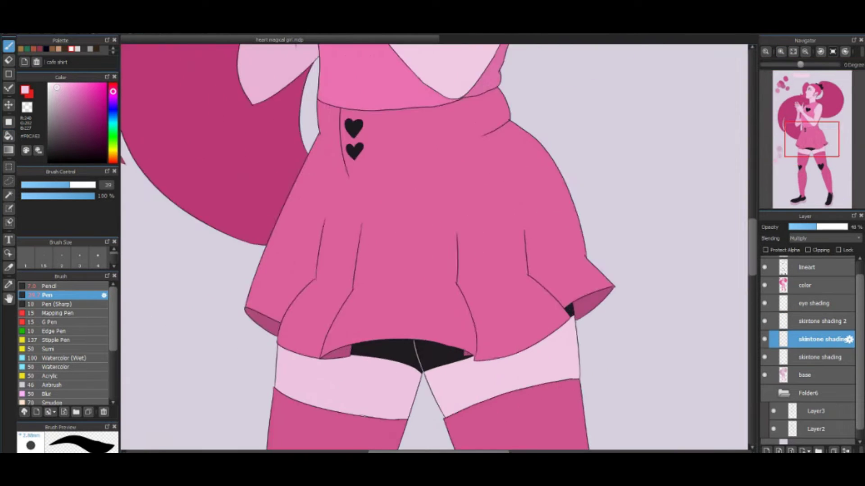
{"action": "scroll", "coordinate": [463, 286], "scroll_direction": "up", "scroll_amount": 6}
{"action": "mouse_move", "coordinate": [508, 125]}
{"action": "left_mouse_down"}
{"action": "mouse_move", "coordinate": [577, 228]}
{"action": "mouse_move", "coordinate": [523, 169]}
{"action": "mouse_move", "coordinate": [509, 135]}
{"action": "left_mouse_up"}
{"action": "left_click_drag", "start_coordinate": [334, 166], "coordinate": [424, 259]}
{"action": "mouse_move", "coordinate": [480, 315]}
{"action": "left_mouse_down"}
{"action": "mouse_move", "coordinate": [572, 418]}
{"action": "mouse_move", "coordinate": [529, 383]}
{"action": "left_mouse_up"}
{"action": "left_click_drag", "start_coordinate": [342, 180], "coordinate": [419, 274]}
{"action": "left_click_drag", "start_coordinate": [486, 332], "coordinate": [509, 367]}
{"action": "scroll", "coordinate": [505, 322], "scroll_direction": "down", "scroll_amount": 4}
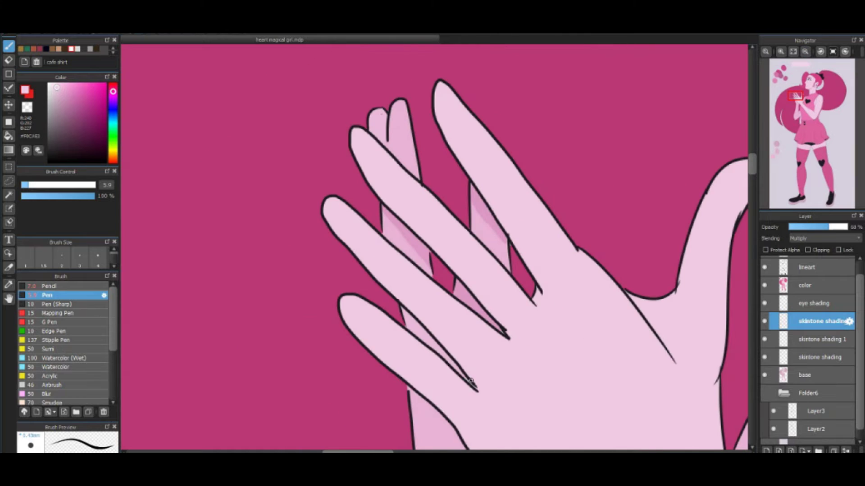
{"action": "key", "text": "e"}
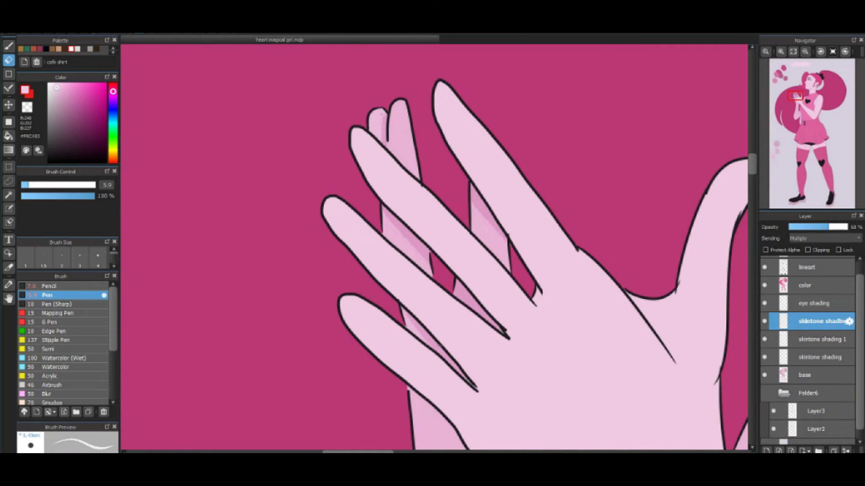
Shade the far thigh under the skirt hem and along its inner edge on skintone shading 2
{"action": "scroll", "coordinate": [439, 345], "scroll_direction": "down", "scroll_amount": 6}
{"action": "scroll", "coordinate": [314, 257], "scroll_direction": "up", "scroll_amount": 6}
{"action": "key", "text": "b"}
{"action": "key", "text": "]"}
{"action": "left_click_drag", "start_coordinate": [165, 200], "coordinate": [212, 232]}
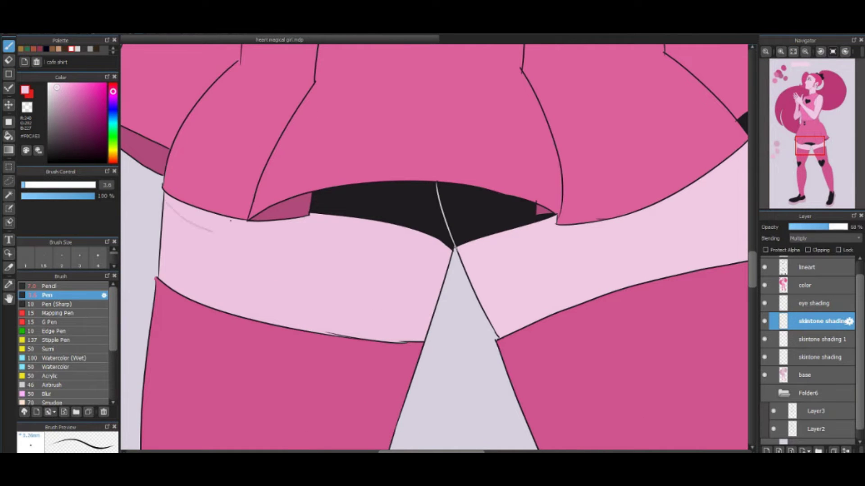
{"action": "mouse_move", "coordinate": [164, 204]}
{"action": "left_mouse_down"}
{"action": "mouse_move", "coordinate": [332, 236]}
{"action": "mouse_move", "coordinate": [399, 340]}
{"action": "mouse_move", "coordinate": [162, 284]}
{"action": "left_mouse_up"}
{"action": "scroll", "coordinate": [625, 222], "scroll_direction": "up", "scroll_amount": 1}
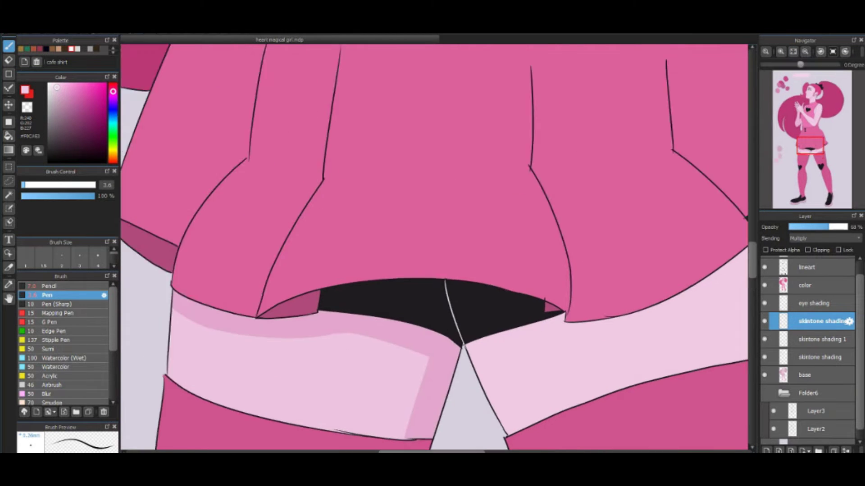
Paint and fill a shadow band along the skirt hem on the other thigh
{"action": "scroll", "coordinate": [624, 222], "scroll_direction": "right", "scroll_amount": 3}
{"action": "mouse_move", "coordinate": [626, 194]}
{"action": "left_mouse_down"}
{"action": "mouse_move", "coordinate": [455, 277]}
{"action": "mouse_move", "coordinate": [335, 300]}
{"action": "left_mouse_up"}
{"action": "key", "text": "g"}
{"action": "left_click", "coordinate": [585, 226]}
{"action": "key", "text": "b"}
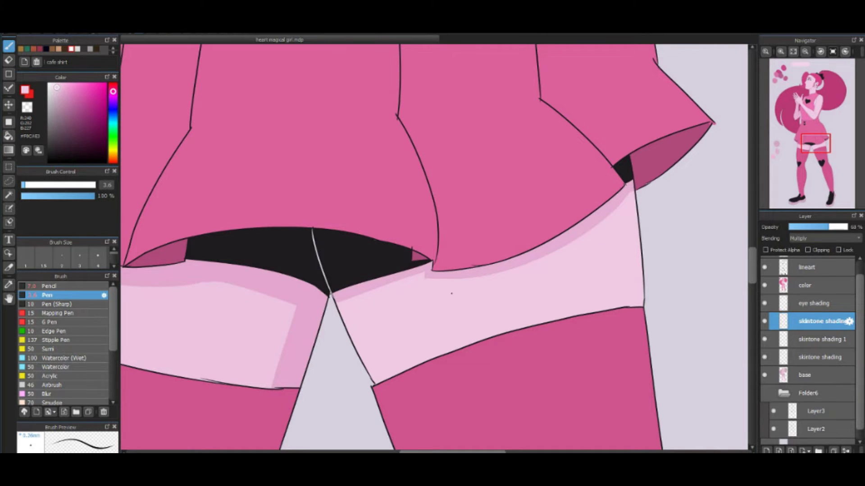
{"action": "left_click_drag", "start_coordinate": [451, 293], "coordinate": [727, 243]}
Smooth the edges of the thigh shadows with the eraser, curving the inner-thigh shadow
{"action": "key", "text": "e"}
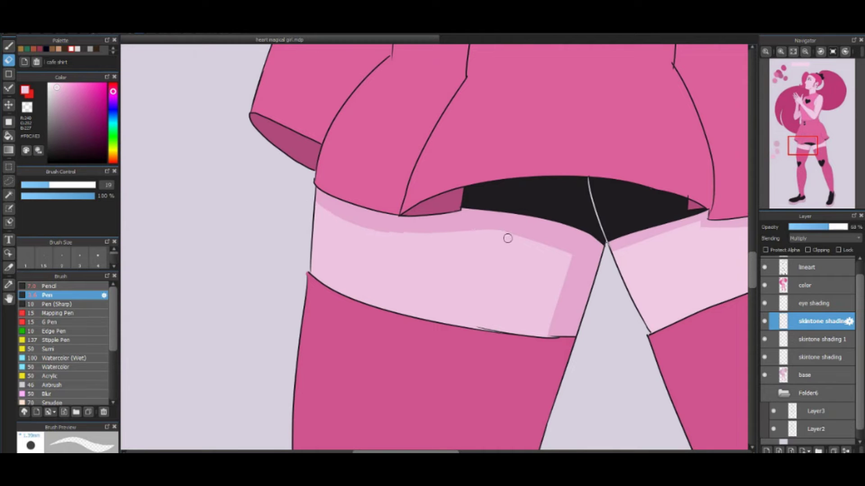
{"action": "left_click_drag", "start_coordinate": [568, 261], "coordinate": [551, 335]}
{"action": "scroll", "coordinate": [551, 336], "scroll_direction": "down", "scroll_amount": 5}
{"action": "scroll", "coordinate": [309, 218], "scroll_direction": "up", "scroll_amount": 5}
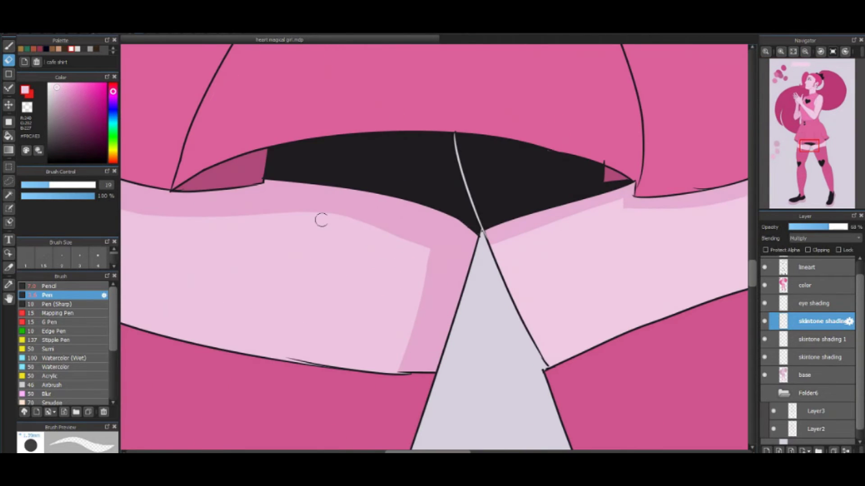
{"action": "scroll", "coordinate": [309, 218], "scroll_direction": "down", "scroll_amount": 2}
{"action": "scroll", "coordinate": [301, 236], "scroll_direction": "up", "scroll_amount": 3}
{"action": "mouse_move", "coordinate": [301, 237]}
{"action": "left_mouse_down"}
{"action": "mouse_move", "coordinate": [440, 292]}
{"action": "mouse_move", "coordinate": [465, 337]}
{"action": "mouse_move", "coordinate": [468, 300]}
{"action": "mouse_move", "coordinate": [487, 293]}
{"action": "mouse_move", "coordinate": [623, 298]}
{"action": "mouse_move", "coordinate": [571, 447]}
{"action": "left_mouse_up"}
{"action": "scroll", "coordinate": [523, 406], "scroll_direction": "down", "scroll_amount": 4}
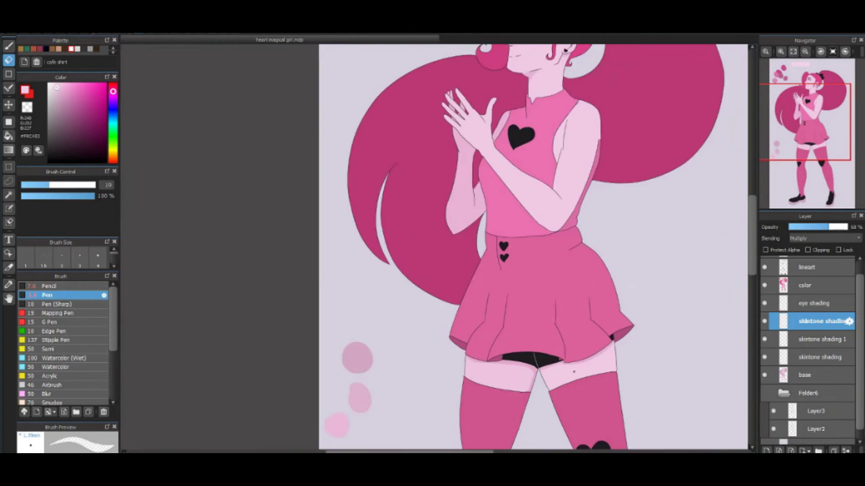
Lower the opacity of the skintone shading layer to 16%
{"action": "scroll", "coordinate": [553, 330], "scroll_direction": "up", "scroll_amount": 2}
{"action": "key", "text": "g"}
{"action": "scroll", "coordinate": [433, 243], "scroll_direction": "down", "scroll_amount": 4}
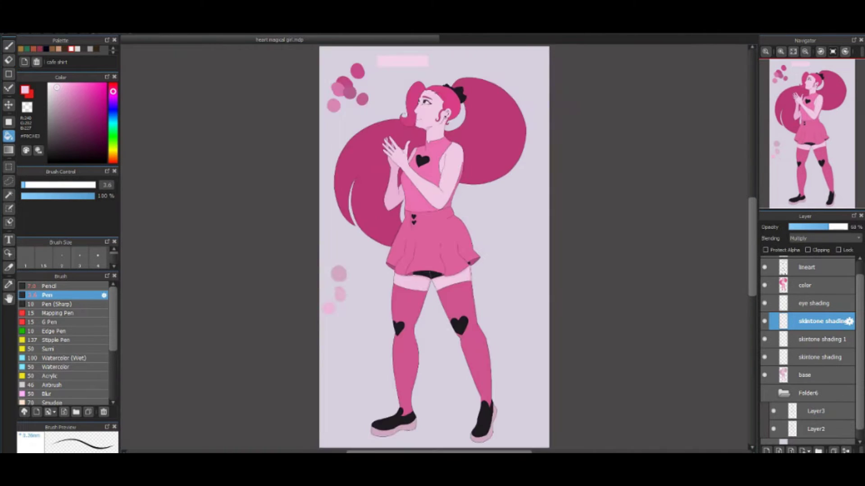
{"action": "scroll", "coordinate": [432, 243], "scroll_direction": "up", "scroll_amount": 3}
{"action": "scroll", "coordinate": [433, 243], "scroll_direction": "down", "scroll_amount": 3}
{"action": "scroll", "coordinate": [383, 199], "scroll_direction": "up", "scroll_amount": 4}
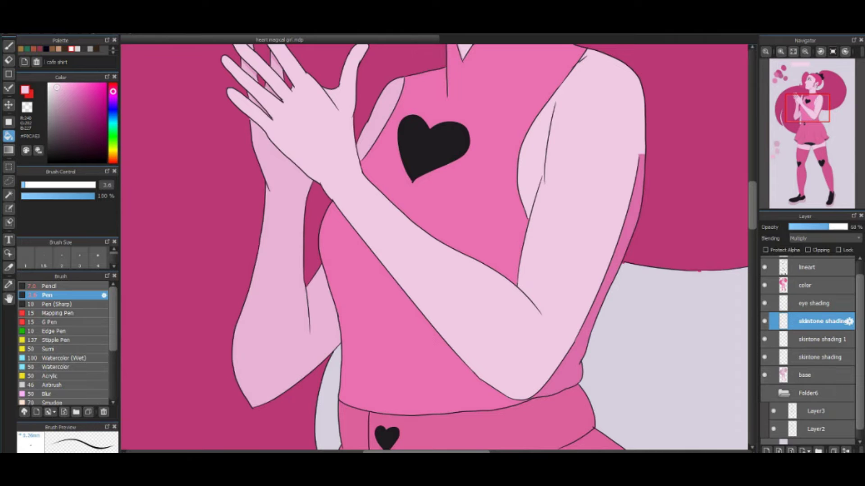
{"action": "left_click", "coordinate": [815, 357]}
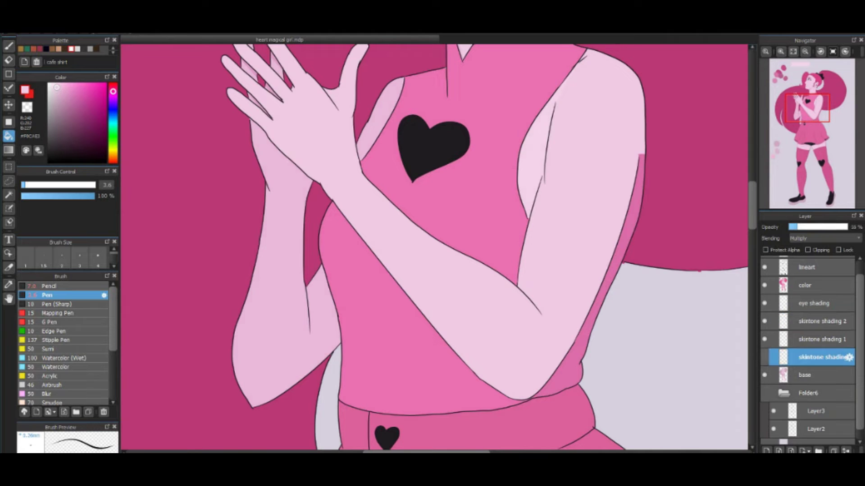
Fill the leftover underarm patch on the base layer with the skin pink #F8CAE3
{"action": "left_click", "coordinate": [815, 375]}
{"action": "key", "text": "b"}
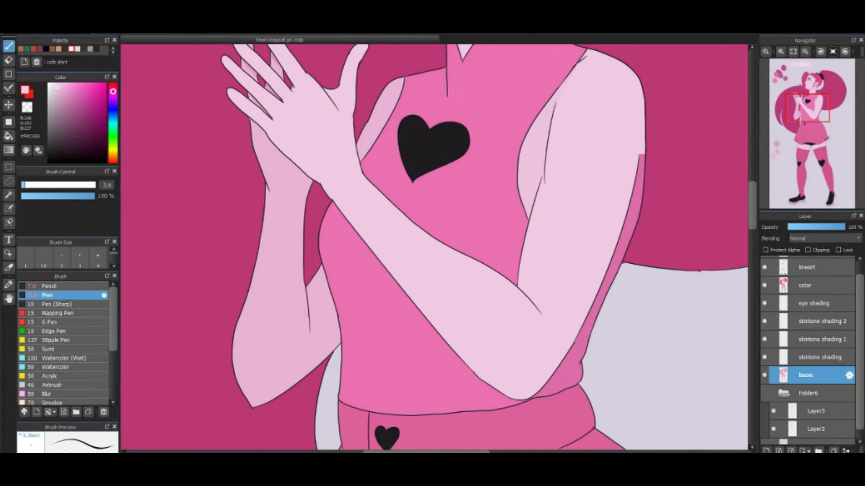
{"action": "left_click", "coordinate": [816, 357]}
{"action": "scroll", "coordinate": [586, 180], "scroll_direction": "up", "scroll_amount": 3}
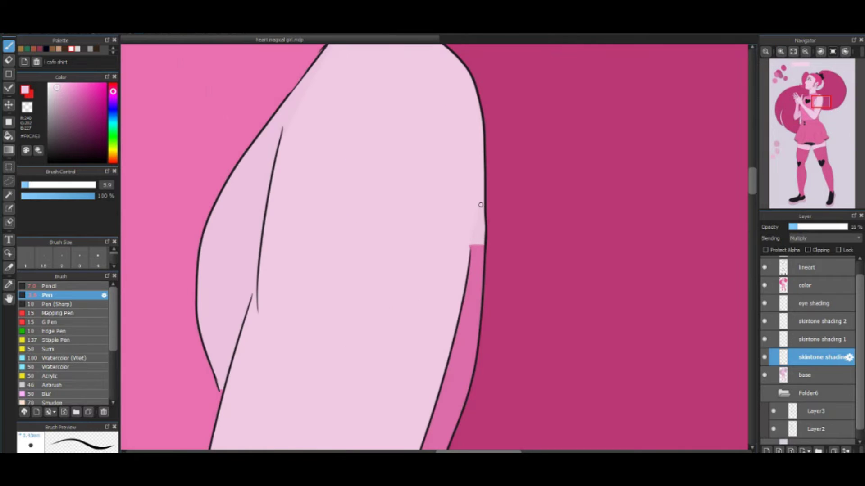
Extend the top's back edge behind the near arm into a tapered tip with pink #FF9DD0 on the color layer
{"action": "left_click", "coordinate": [485, 238], "text": "alt"}
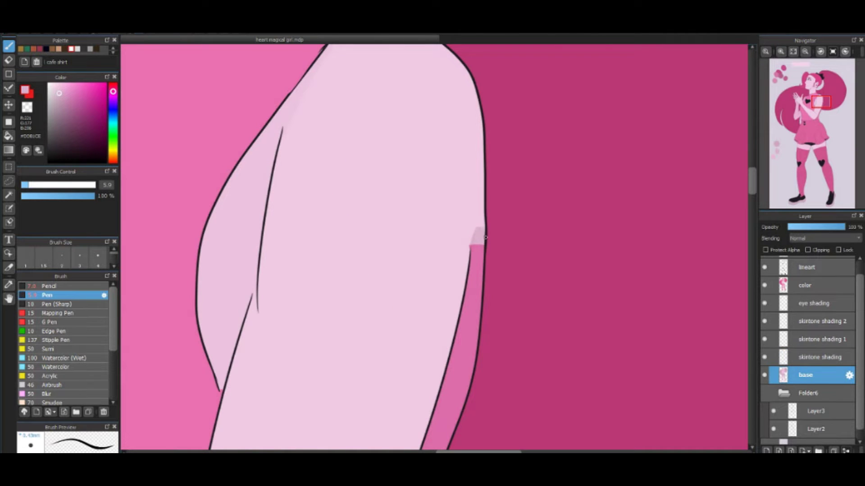
{"action": "left_click", "coordinate": [471, 270], "text": "alt"}
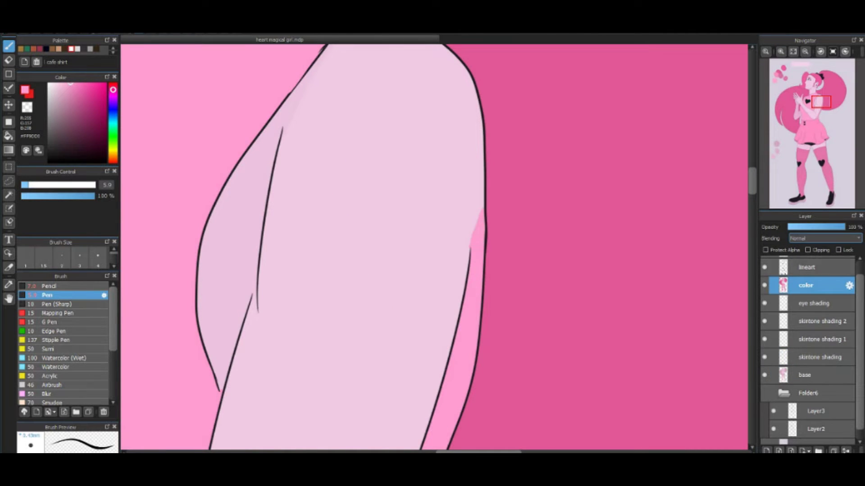
{"action": "key", "text": "e"}
{"action": "scroll", "coordinate": [457, 299], "scroll_direction": "up", "scroll_amount": 3}
{"action": "scroll", "coordinate": [380, 251], "scroll_direction": "down", "scroll_amount": 3}
{"action": "scroll", "coordinate": [380, 251], "scroll_direction": "up", "scroll_amount": 3}
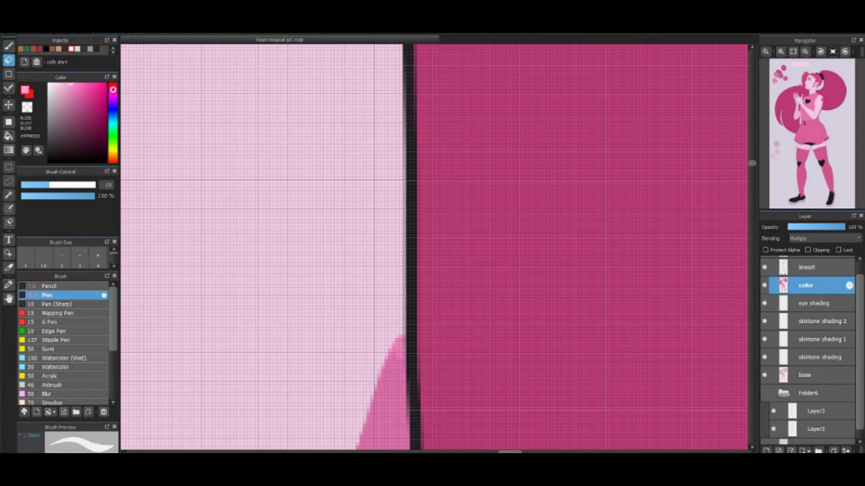
{"action": "scroll", "coordinate": [396, 332], "scroll_direction": "down", "scroll_amount": 4}
{"action": "scroll", "coordinate": [396, 332], "scroll_direction": "up", "scroll_amount": 1}
{"action": "left_click", "coordinate": [824, 239]}
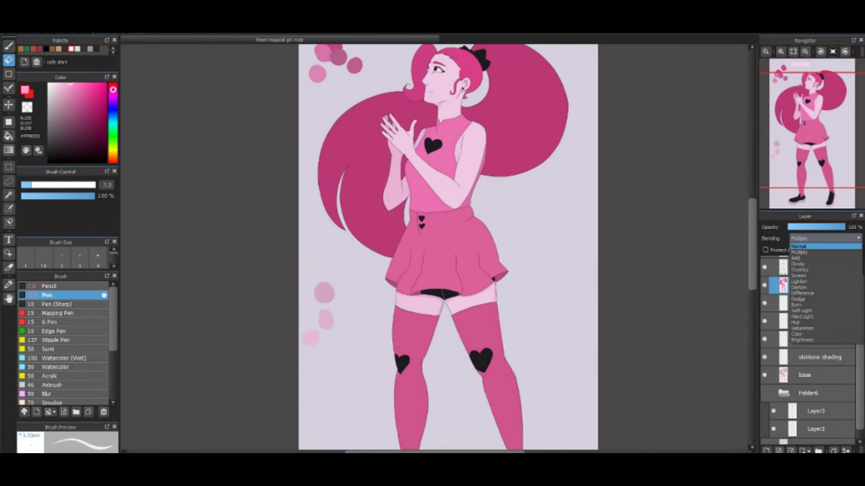
Paint a thin tapered shadow along the near arm's inner elbow crease on skintone shading 1
{"action": "left_click", "coordinate": [455, 183], "text": "alt"}
{"action": "key", "text": "b"}
{"action": "scroll", "coordinate": [455, 183], "scroll_direction": "up", "scroll_amount": 6}
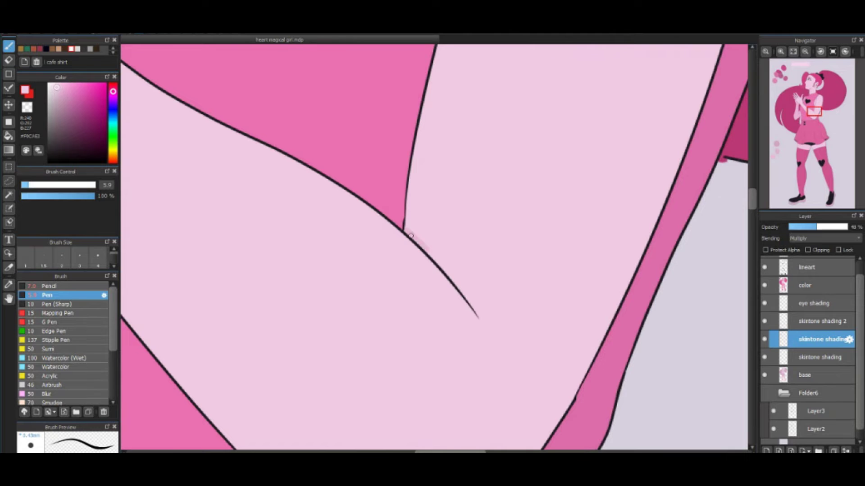
{"action": "left_click_drag", "start_coordinate": [411, 236], "coordinate": [470, 302]}
{"action": "key", "text": "ctrl+z"}
{"action": "key", "text": "ctrl+y"}
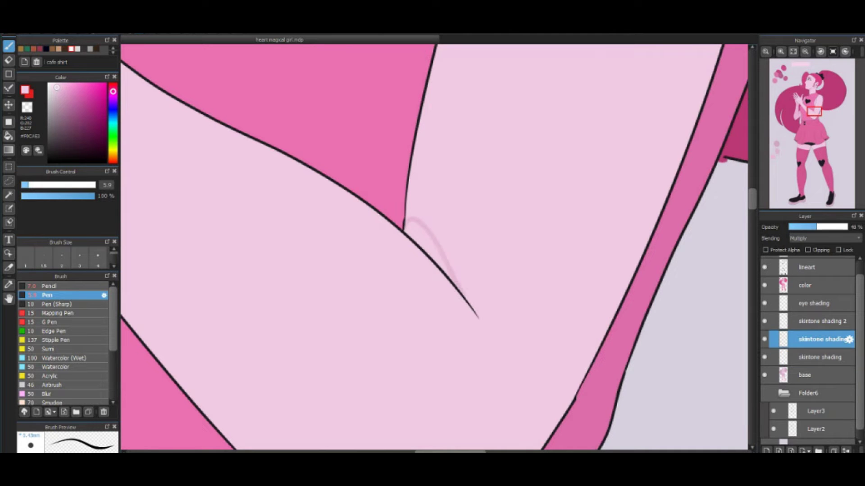
{"action": "scroll", "coordinate": [409, 219], "scroll_direction": "down", "scroll_amount": 5}
{"action": "scroll", "coordinate": [511, 328], "scroll_direction": "up", "scroll_amount": 5}
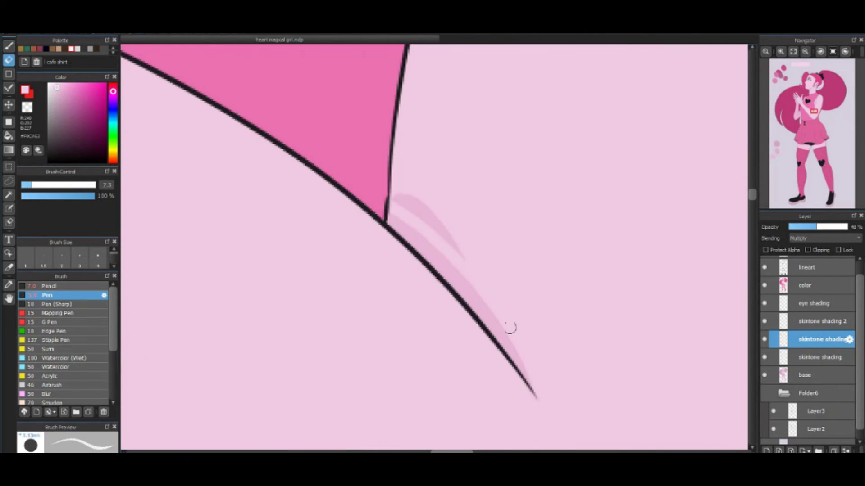
Trim the elbow-crease shadow with the eraser so that it follows the crease line
{"action": "key", "text": "e"}
{"action": "scroll", "coordinate": [272, 224], "scroll_direction": "down", "scroll_amount": 5}
{"action": "scroll", "coordinate": [273, 224], "scroll_direction": "down", "scroll_amount": 5}
{"action": "key", "text": "b"}
{"action": "scroll", "coordinate": [405, 180], "scroll_direction": "up", "scroll_amount": 5}
{"action": "scroll", "coordinate": [406, 203], "scroll_direction": "down", "scroll_amount": 3}
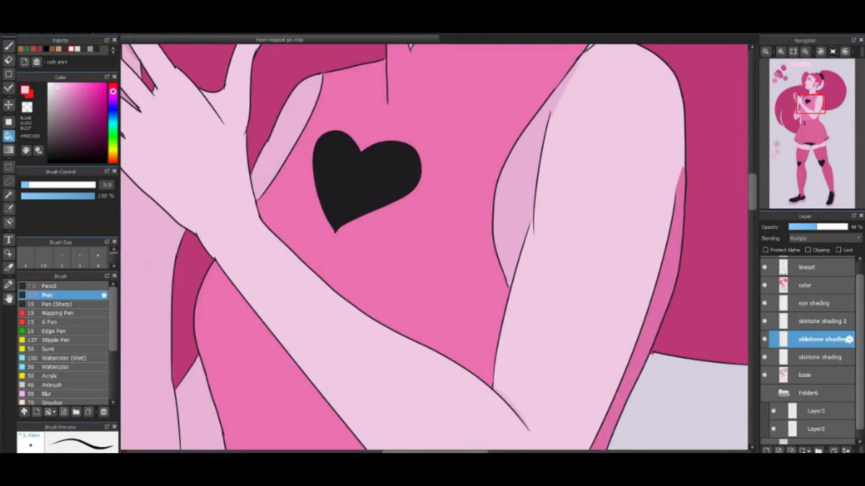
Set the opacity of the skintone shading 1 layer to 51%
{"action": "scroll", "coordinate": [405, 225], "scroll_direction": "down", "scroll_amount": 1}
{"action": "left_click", "coordinate": [816, 322]}
{"action": "left_click", "coordinate": [815, 339]}
{"action": "left_click", "coordinate": [815, 357]}
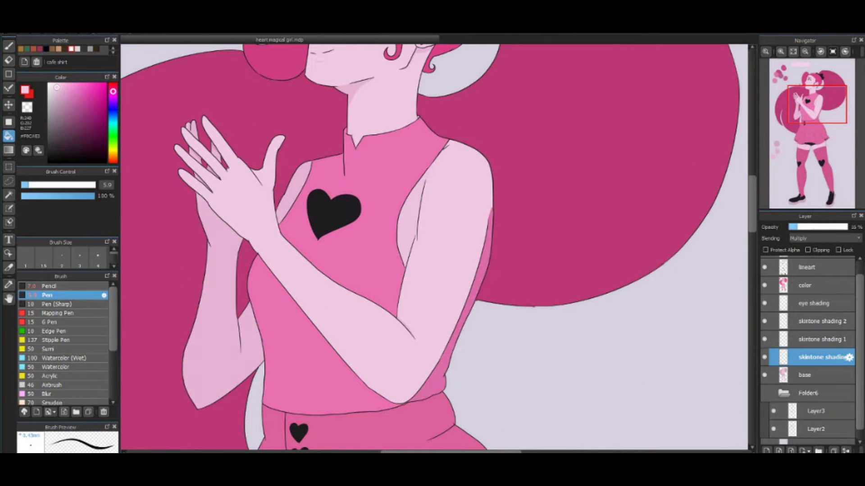
{"action": "left_click", "coordinate": [815, 339]}
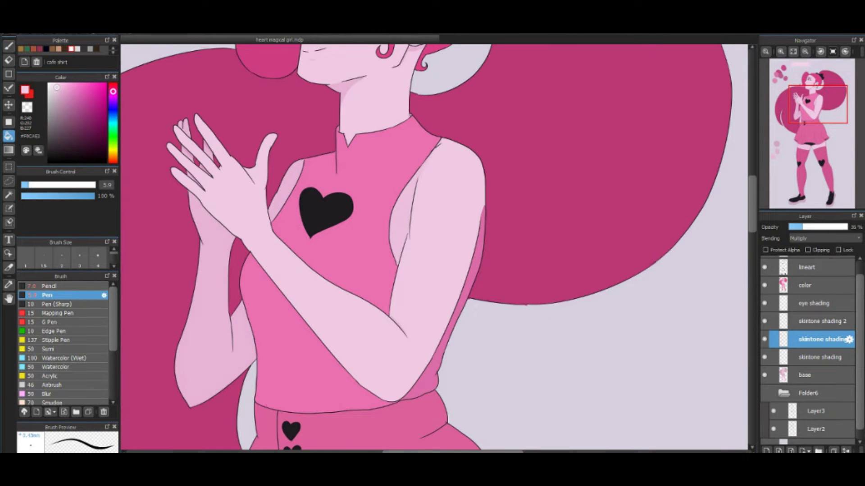
{"action": "scroll", "coordinate": [435, 248], "scroll_direction": "down", "scroll_amount": 5}
{"action": "scroll", "coordinate": [461, 249], "scroll_direction": "up", "scroll_amount": 4}
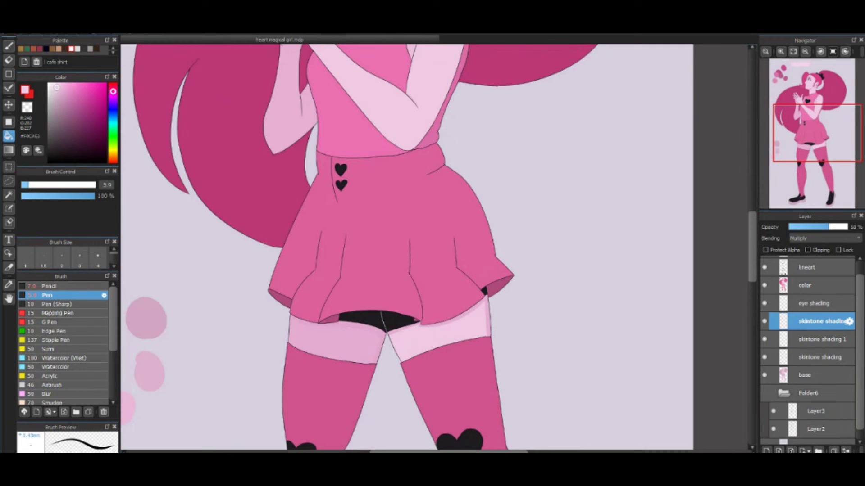
{"action": "scroll", "coordinate": [408, 249], "scroll_direction": "down", "scroll_amount": 4}
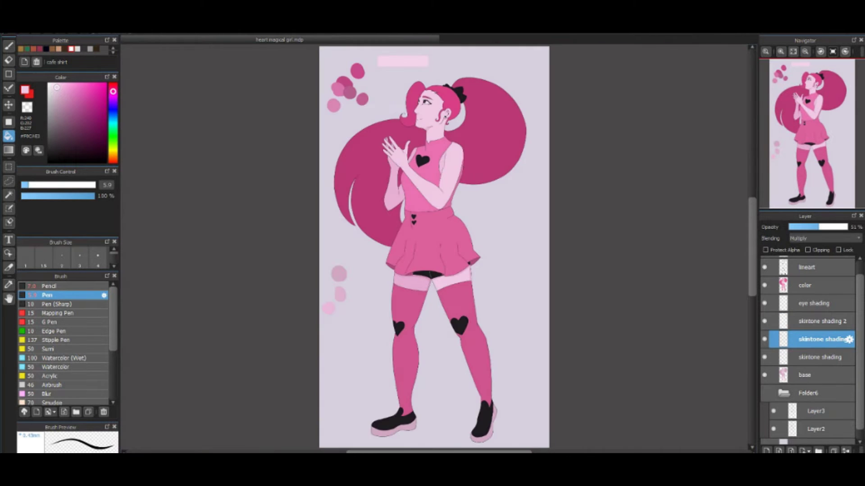
Raise the skintone shading layer's opacity to 21% and shade the side of the neck below the ear
{"action": "scroll", "coordinate": [451, 171], "scroll_direction": "up", "scroll_amount": 3}
{"action": "left_click", "coordinate": [811, 357]}
{"action": "scroll", "coordinate": [451, 172], "scroll_direction": "up", "scroll_amount": 5}
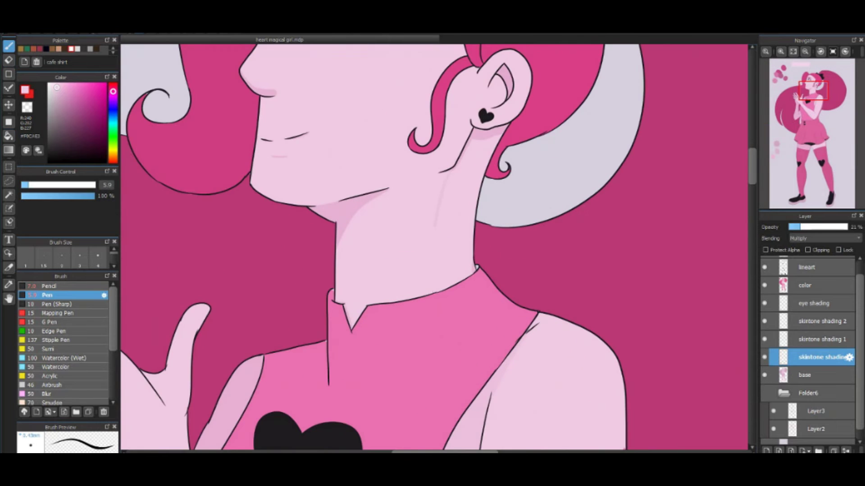
{"action": "left_click_drag", "start_coordinate": [443, 180], "coordinate": [441, 291]}
{"action": "key", "text": "e"}
{"action": "scroll", "coordinate": [434, 248], "scroll_direction": "down", "scroll_amount": 4}
{"action": "scroll", "coordinate": [435, 248], "scroll_direction": "up", "scroll_amount": 5}
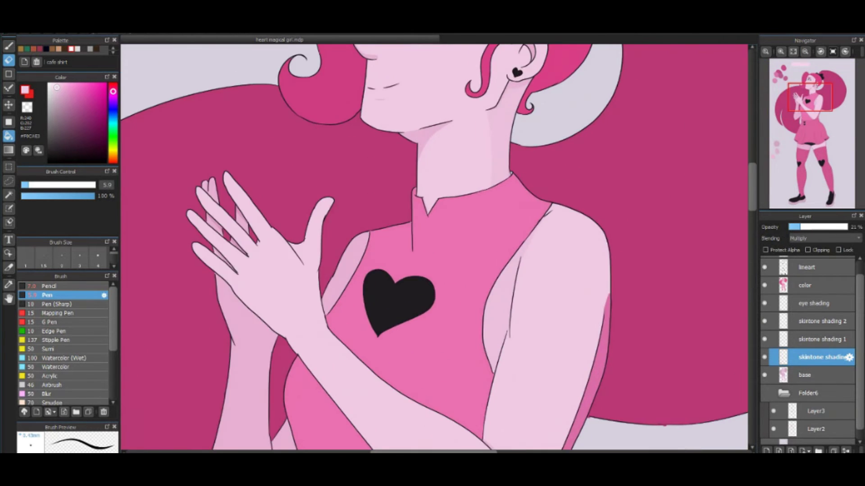
Paint a cast shadow on the skin around the sideburn curl in front of the ear on skintone shading 2
{"action": "key", "text": "p"}
{"action": "scroll", "coordinate": [462, 96], "scroll_direction": "down", "scroll_amount": 4}
{"action": "scroll", "coordinate": [459, 81], "scroll_direction": "up", "scroll_amount": 5}
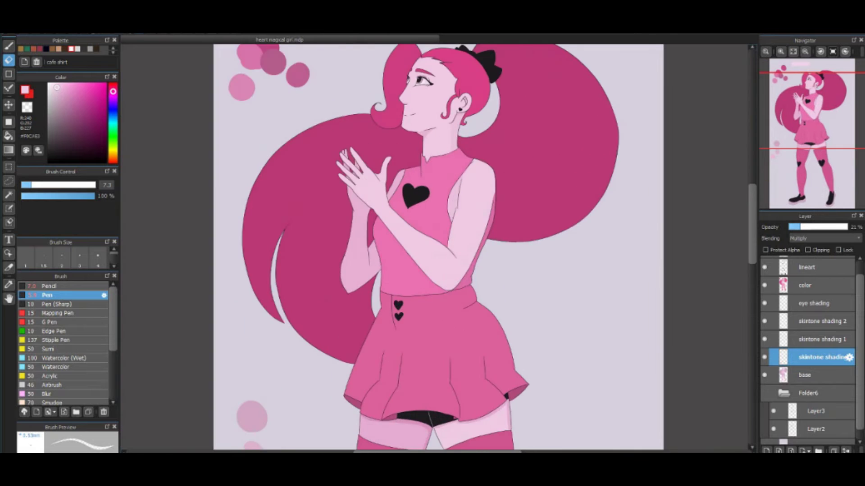
{"action": "scroll", "coordinate": [462, 158], "scroll_direction": "down", "scroll_amount": 2}
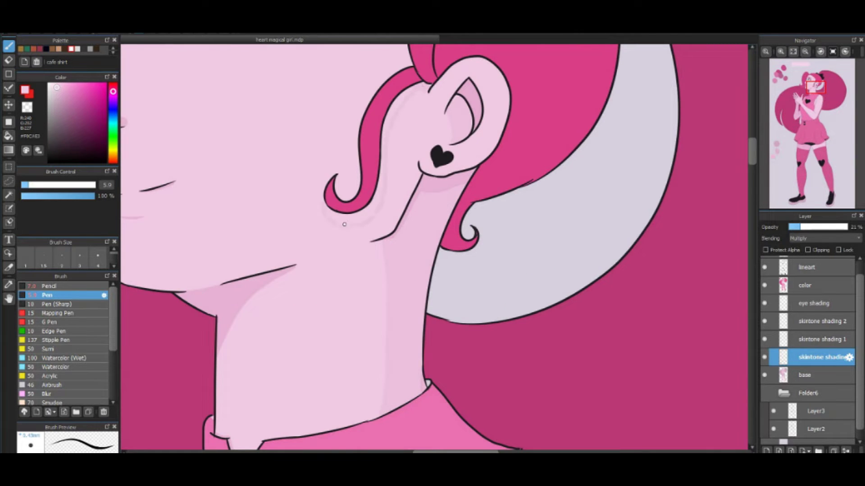
{"action": "key", "text": "g"}
{"action": "mouse_move", "coordinate": [344, 224]}
{"action": "left_mouse_down"}
{"action": "mouse_move", "coordinate": [438, 404]}
{"action": "mouse_move", "coordinate": [439, 373]}
{"action": "left_mouse_up"}
{"action": "left_click", "coordinate": [815, 322]}
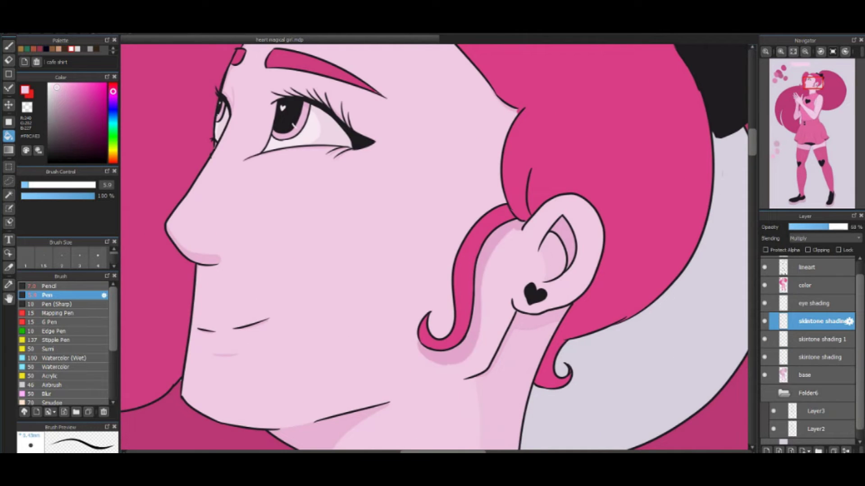
Trim the sideburn's cast shadow with the eraser so that it follows the curl smoothly
{"action": "scroll", "coordinate": [450, 203], "scroll_direction": "down", "scroll_amount": 5}
{"action": "scroll", "coordinate": [450, 180], "scroll_direction": "up", "scroll_amount": 6}
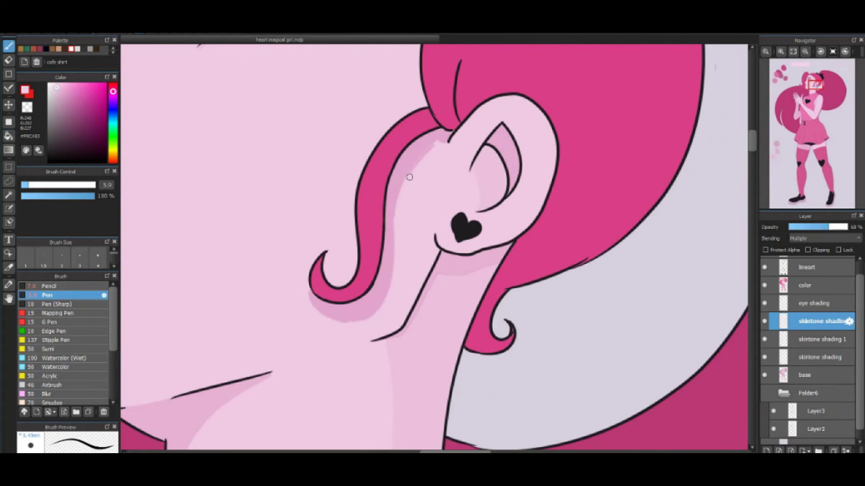
{"action": "key", "text": "e"}
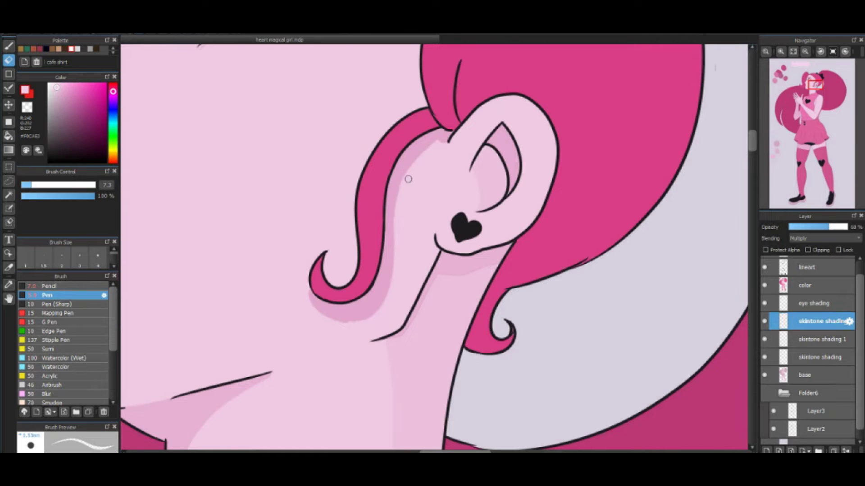
{"action": "left_click_drag", "start_coordinate": [303, 284], "coordinate": [320, 311]}
Examine the skin shading over the whole figure and close up around the hairline, eyes and lower face
{"action": "scroll", "coordinate": [438, 145], "scroll_direction": "down", "scroll_amount": 5}
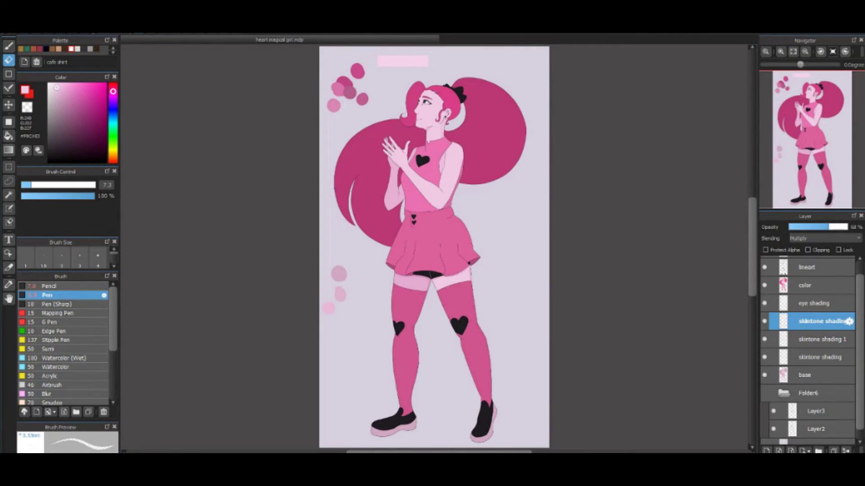
{"action": "scroll", "coordinate": [426, 83], "scroll_direction": "up", "scroll_amount": 4}
{"action": "scroll", "coordinate": [437, 247], "scroll_direction": "down", "scroll_amount": 4}
{"action": "scroll", "coordinate": [473, 90], "scroll_direction": "up", "scroll_amount": 8}
{"action": "key", "text": "b"}
{"action": "scroll", "coordinate": [342, 364], "scroll_direction": "down", "scroll_amount": 3}
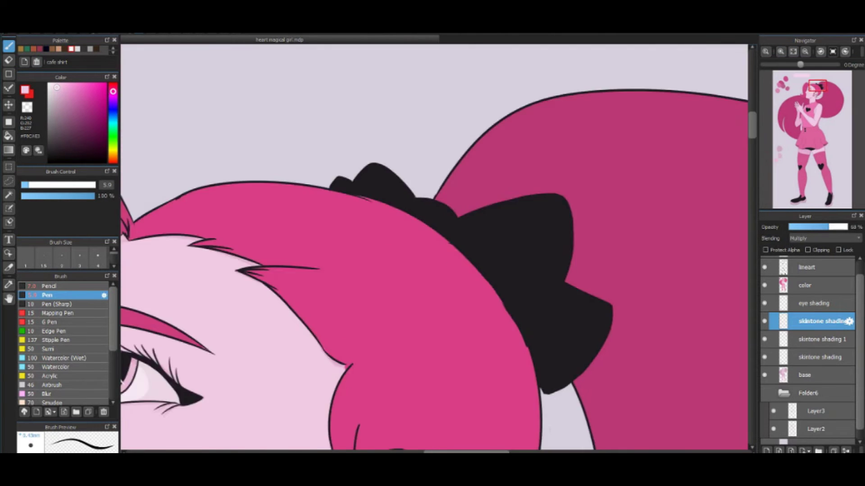
{"action": "scroll", "coordinate": [387, 191], "scroll_direction": "up", "scroll_amount": 3}
{"action": "scroll", "coordinate": [438, 249], "scroll_direction": "up", "scroll_amount": 5}
{"action": "scroll", "coordinate": [439, 248], "scroll_direction": "left", "scroll_amount": 5}
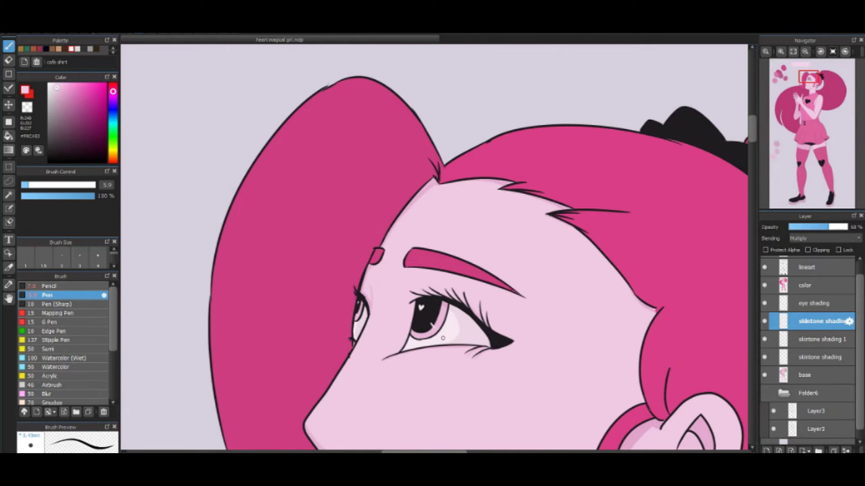
{"action": "scroll", "coordinate": [434, 249], "scroll_direction": "down", "scroll_amount": 5}
{"action": "scroll", "coordinate": [434, 249], "scroll_direction": "up", "scroll_amount": 5}
{"action": "key", "text": "g"}
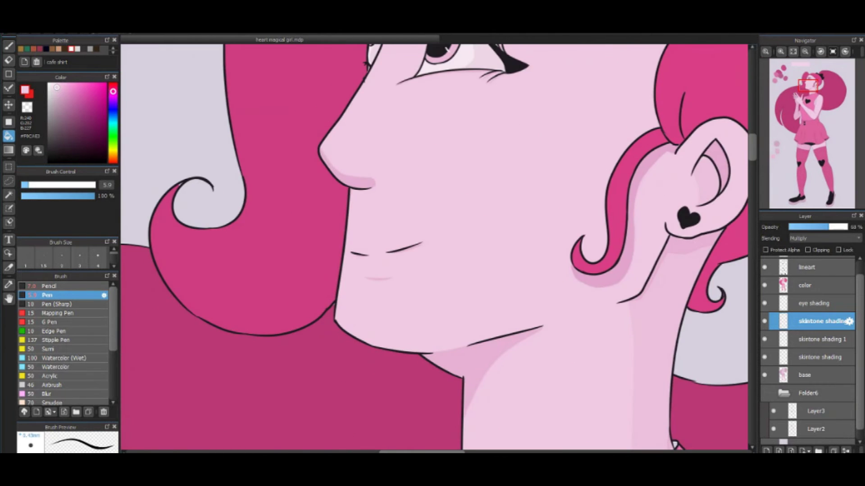
Set the skintone shading layer's opacity to 25% and group the three skintone shading layers into a folder
{"action": "scroll", "coordinate": [434, 249], "scroll_direction": "down", "scroll_amount": 5}
{"action": "scroll", "coordinate": [550, 165], "scroll_direction": "up", "scroll_amount": 3}
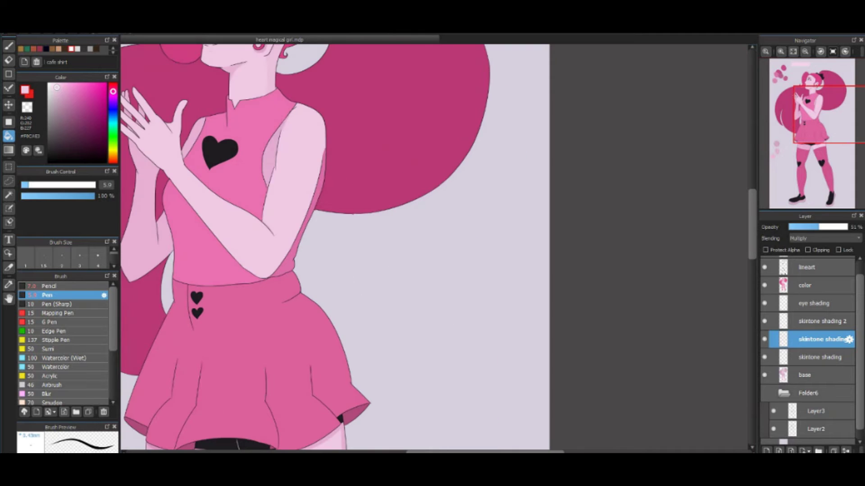
{"action": "scroll", "coordinate": [434, 249], "scroll_direction": "down", "scroll_amount": 3}
{"action": "left_click", "coordinate": [820, 357]}
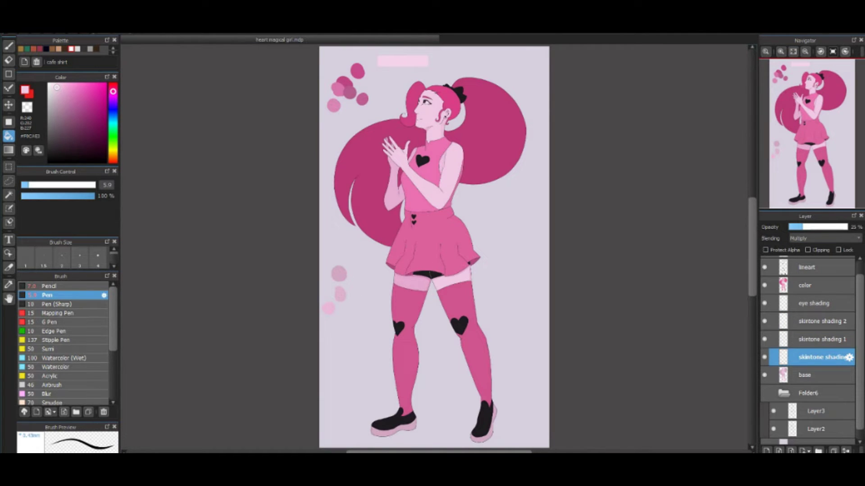
{"action": "key", "text": "ctrl+g"}
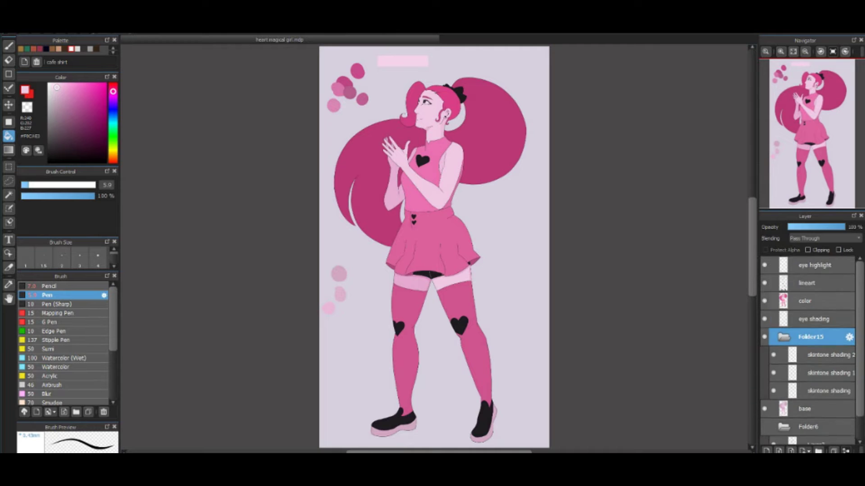
Switch the color layer's blending to Normal and add a Multiply layer above it, with the hair and outfit selected for shading
{"action": "left_click", "coordinate": [804, 301]}
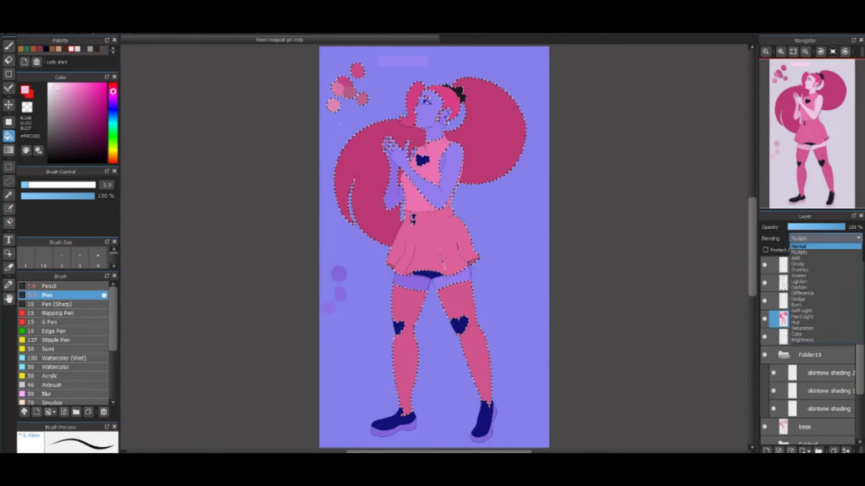
{"action": "left_click", "coordinate": [810, 301]}
{"action": "left_click", "coordinate": [824, 239]}
{"action": "left_click", "coordinate": [806, 265]}
{"action": "key", "text": "b"}
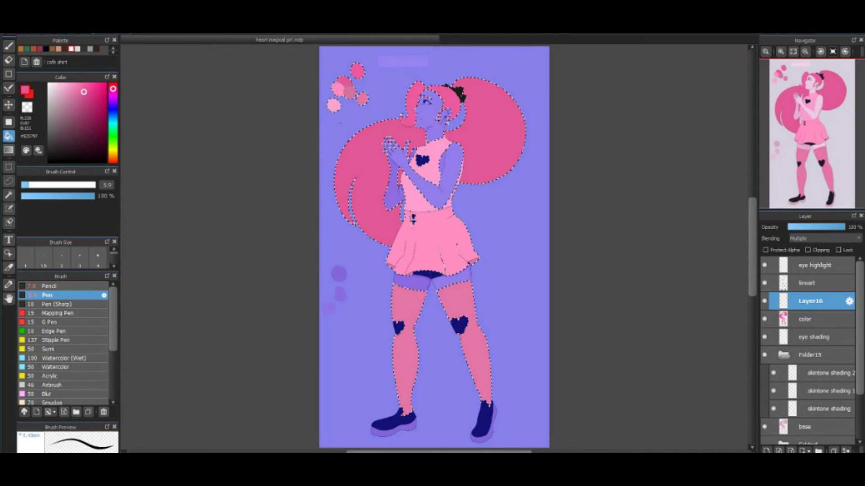
Try outlining the shadow areas on both ponytails with thin curved lines at brush size 3.0
{"action": "scroll", "coordinate": [392, 79], "scroll_direction": "up", "scroll_amount": 3}
{"action": "key", "text": "ctrl+d"}
{"action": "key", "text": "ctrl+z"}
{"action": "scroll", "coordinate": [453, 191], "scroll_direction": "up", "scroll_amount": 4}
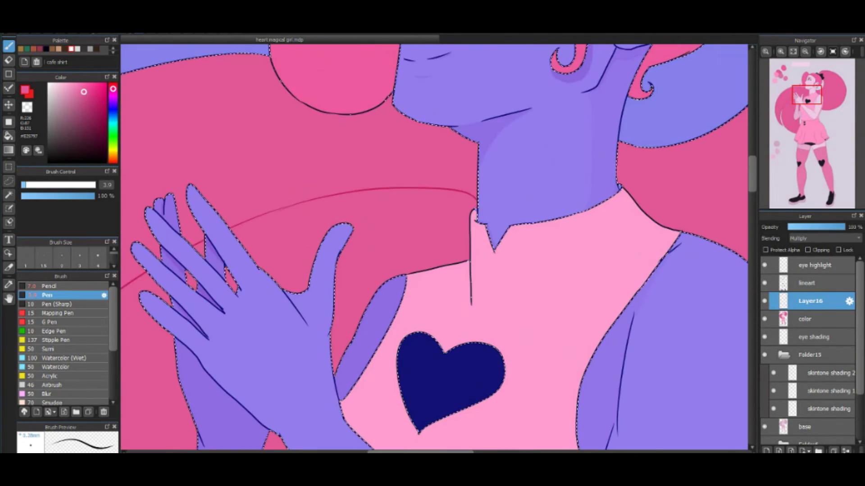
{"action": "scroll", "coordinate": [468, 192], "scroll_direction": "down", "scroll_amount": 5}
{"action": "scroll", "coordinate": [358, 137], "scroll_direction": "up", "scroll_amount": 4}
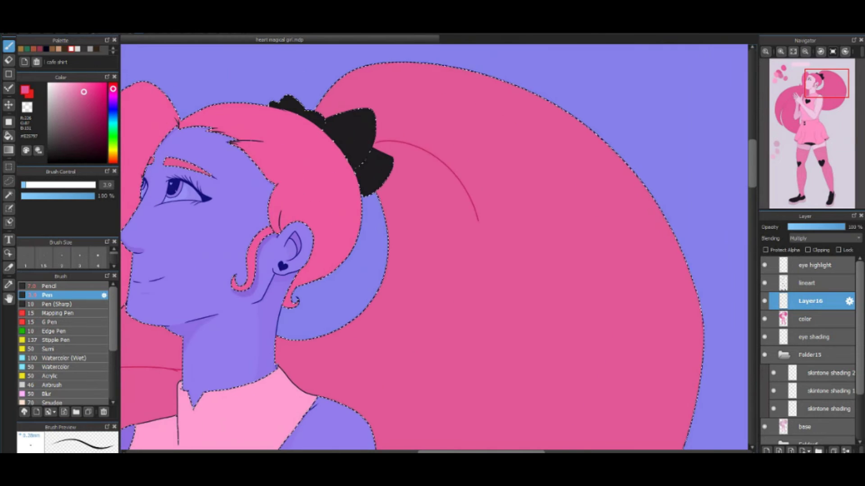
{"action": "key", "text": "ctrl+d"}
{"action": "key", "text": "g"}
{"action": "left_click_drag", "start_coordinate": [827, 84], "coordinate": [790, 103]}
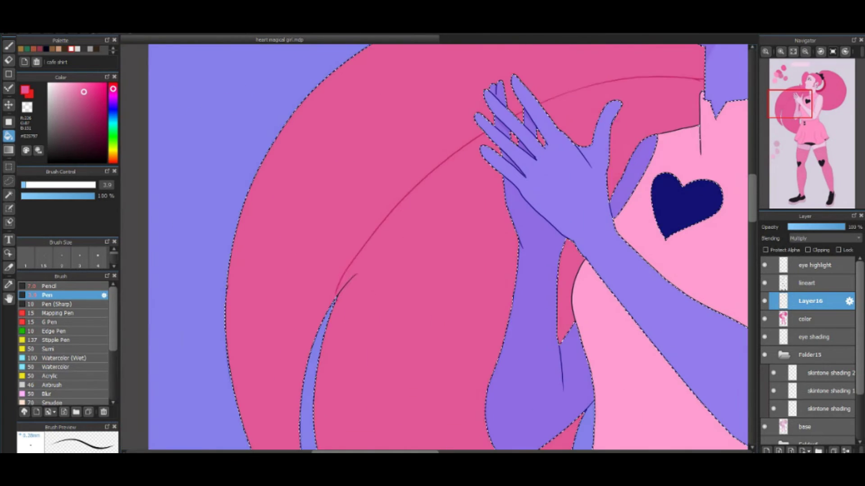
{"action": "left_click", "coordinate": [662, 110]}
Redraw the shadow edge across the ponytail behind the hands and fill the area beneath it with pink
{"action": "key", "text": "b"}
{"action": "left_click_drag", "start_coordinate": [484, 161], "coordinate": [392, 211]}
{"action": "key", "text": "ctrl+z"}
{"action": "key", "text": "ctrl+z"}
{"action": "key", "text": "ctrl+z"}
{"action": "key", "text": "ctrl+z"}
{"action": "key", "text": "ctrl+y"}
{"action": "key", "text": "ctrl+z"}
{"action": "key", "text": "ctrl+y"}
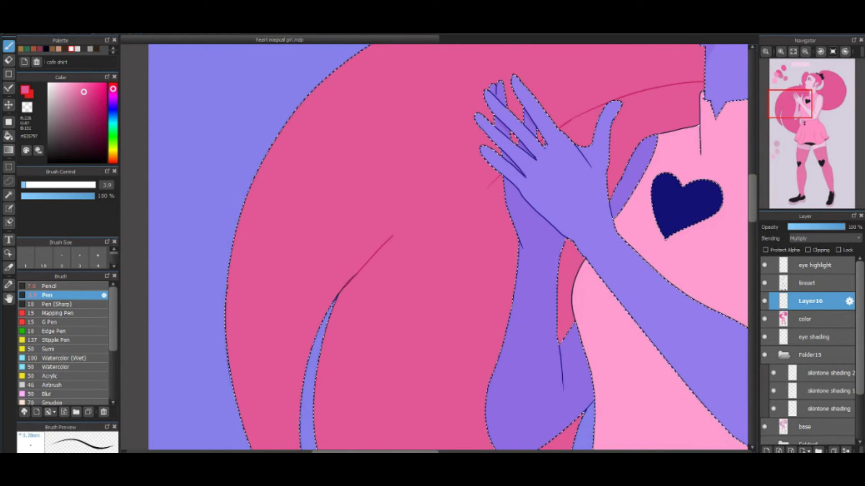
{"action": "left_click", "coordinate": [406, 315]}
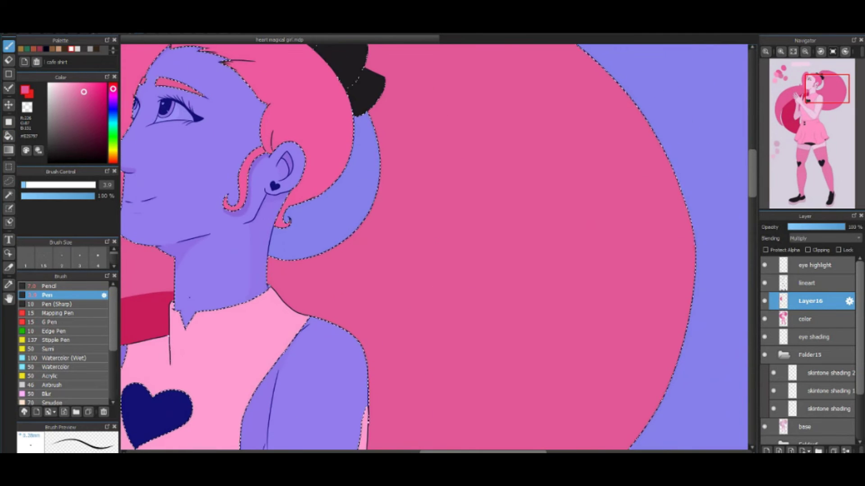
Outline a curved shadow on the other ponytail from the bow down behind the shoulder and fill it
{"action": "left_click_drag", "start_coordinate": [371, 100], "coordinate": [269, 284]}
{"action": "key", "text": "g"}
{"action": "left_click", "coordinate": [401, 189]}
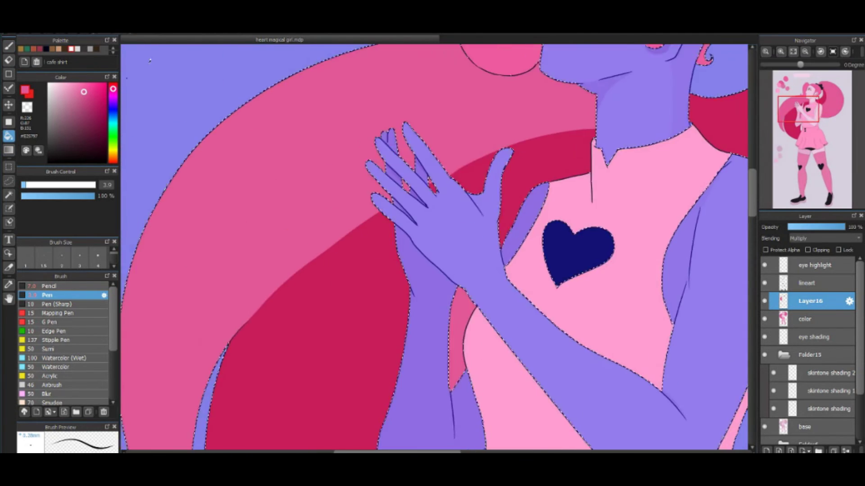
Draw a higher, rounder shadow edge on the ponytail behind the hands with a size 16 pen, joining it to the strand split
{"action": "key", "text": "ctrl+d"}
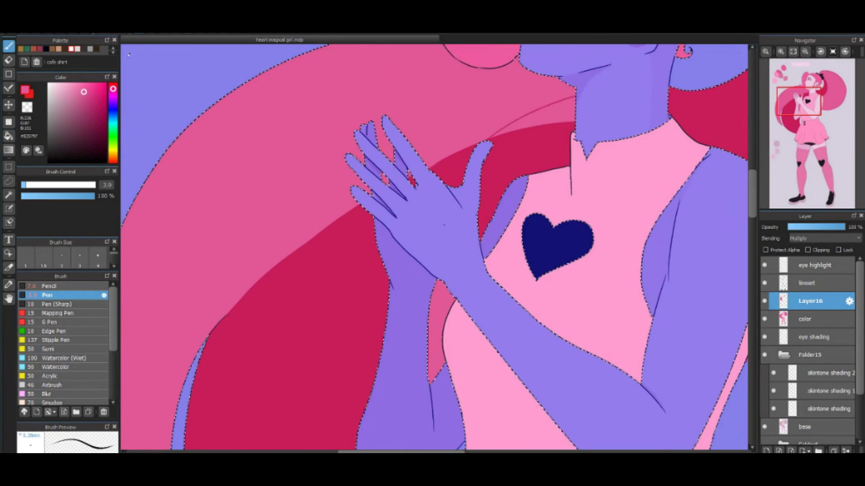
{"action": "key", "text": "b"}
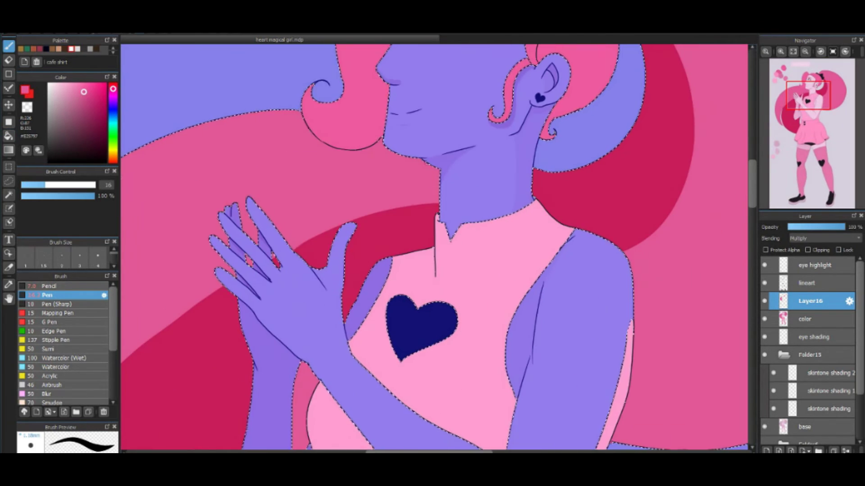
{"action": "mouse_move", "coordinate": [432, 167]}
{"action": "left_mouse_down"}
{"action": "mouse_move", "coordinate": [315, 230]}
{"action": "mouse_move", "coordinate": [516, 174]}
{"action": "mouse_move", "coordinate": [565, 174]}
{"action": "left_mouse_up"}
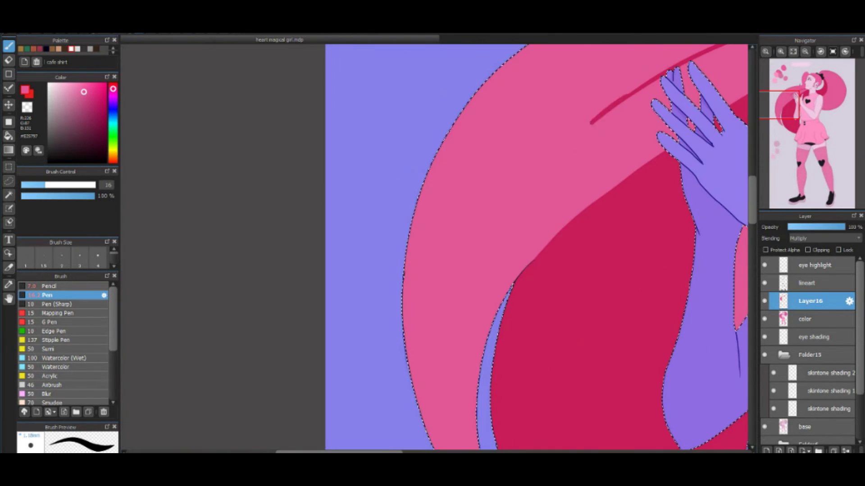
{"action": "left_click_drag", "start_coordinate": [629, 95], "coordinate": [513, 284]}
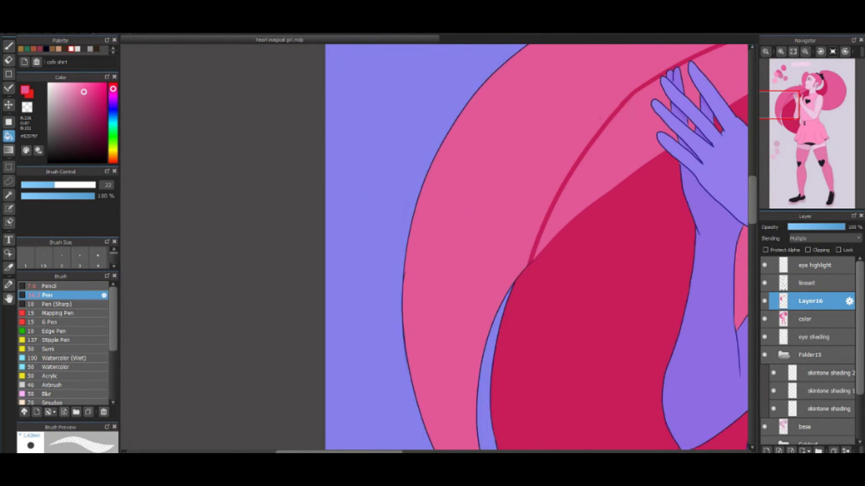
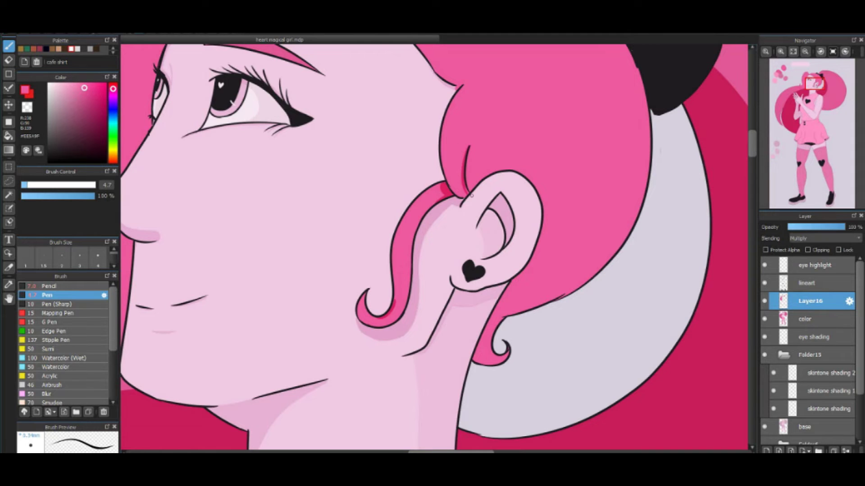
Shade the hair crease above the ear and the small curls beside the ear and nape with a size 4.7 pen
{"action": "left_click_drag", "start_coordinate": [463, 194], "coordinate": [470, 147]}
{"action": "scroll", "coordinate": [436, 248], "scroll_direction": "down", "scroll_amount": 5}
{"action": "scroll", "coordinate": [437, 247], "scroll_direction": "up", "scroll_amount": 5}
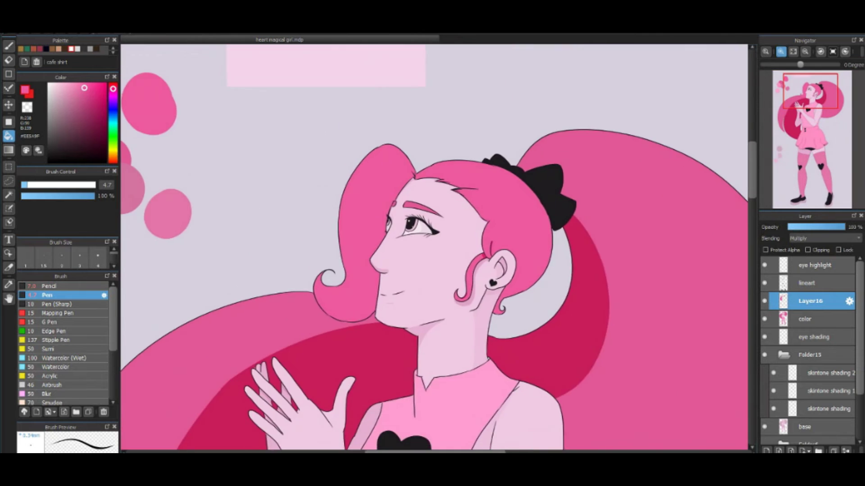
{"action": "scroll", "coordinate": [563, 356], "scroll_direction": "up", "scroll_amount": 3}
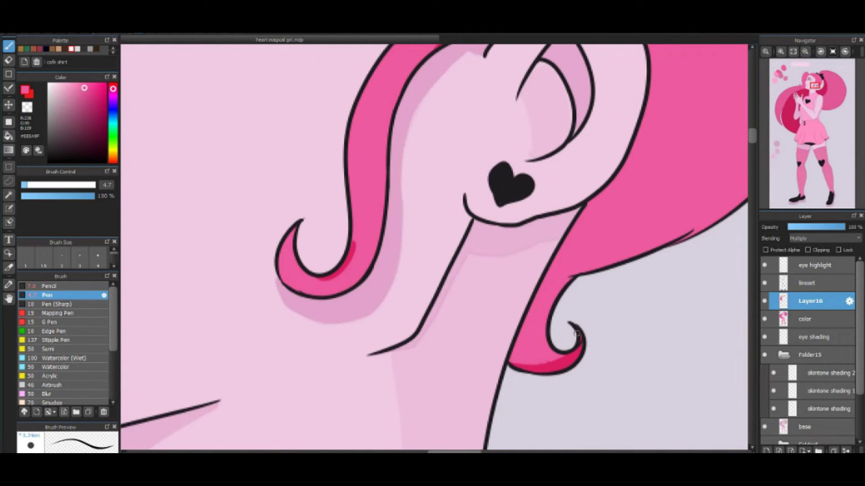
Paint a small shadow on the tuft where the front hair parts above the forehead and trim it with the eraser
{"action": "scroll", "coordinate": [693, 167], "scroll_direction": "down", "scroll_amount": 4}
{"action": "scroll", "coordinate": [510, 195], "scroll_direction": "up", "scroll_amount": 5}
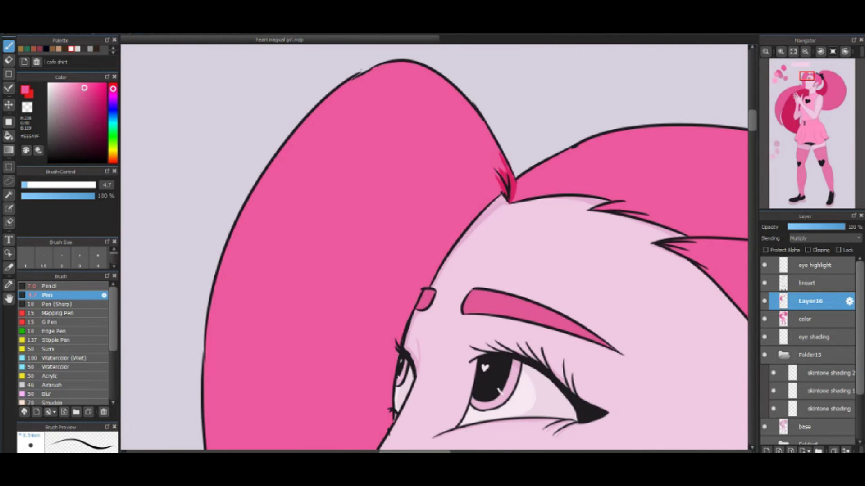
{"action": "scroll", "coordinate": [558, 157], "scroll_direction": "down", "scroll_amount": 3}
{"action": "scroll", "coordinate": [559, 158], "scroll_direction": "up", "scroll_amount": 4}
{"action": "key", "text": "e"}
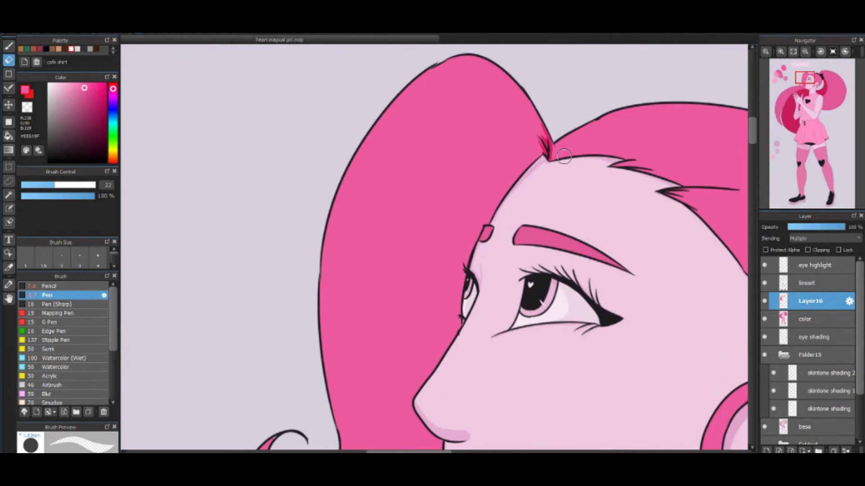
{"action": "key", "text": "b"}
{"action": "scroll", "coordinate": [727, 81], "scroll_direction": "down", "scroll_amount": 2}
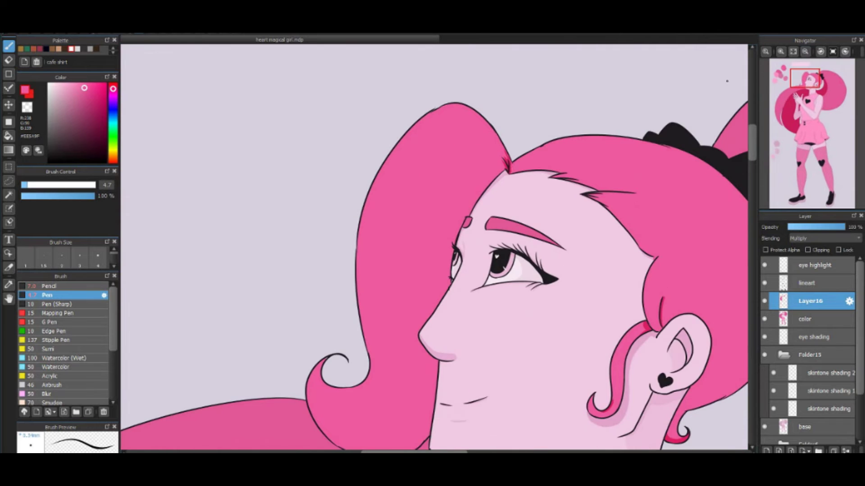
{"action": "scroll", "coordinate": [435, 248], "scroll_direction": "up", "scroll_amount": 1}
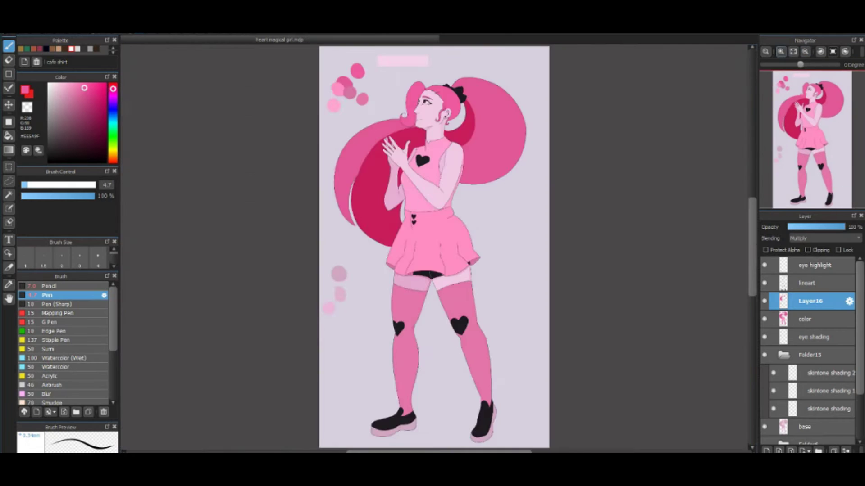
Shade the front hair lock beside the face down to its lower edge and along the inside of its curl
{"action": "scroll", "coordinate": [351, 90], "scroll_direction": "up", "scroll_amount": 2}
{"action": "scroll", "coordinate": [488, 234], "scroll_direction": "up", "scroll_amount": 4}
{"action": "mouse_move", "coordinate": [444, 259]}
{"action": "left_mouse_down"}
{"action": "mouse_move", "coordinate": [436, 318]}
{"action": "mouse_move", "coordinate": [403, 417]}
{"action": "left_mouse_up"}
{"action": "left_click_drag", "start_coordinate": [273, 315], "coordinate": [311, 289]}
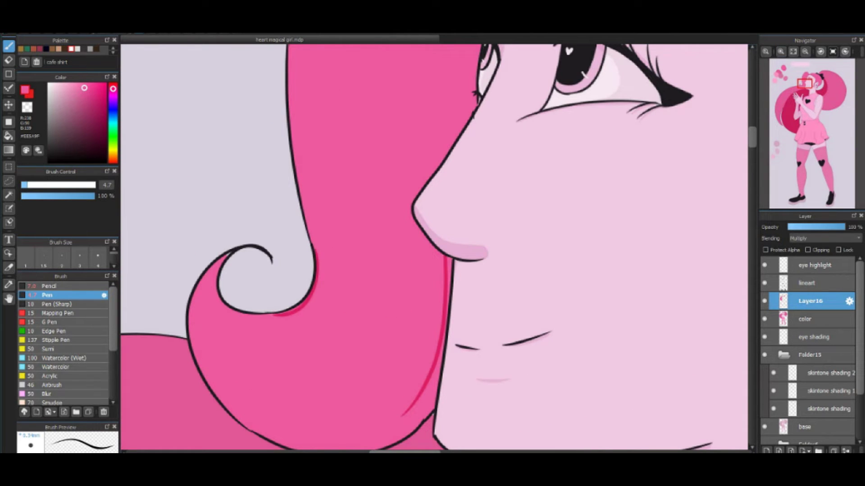
{"action": "scroll", "coordinate": [434, 248], "scroll_direction": "down", "scroll_amount": 5}
{"action": "left_click_drag", "start_coordinate": [339, 248], "coordinate": [445, 129]}
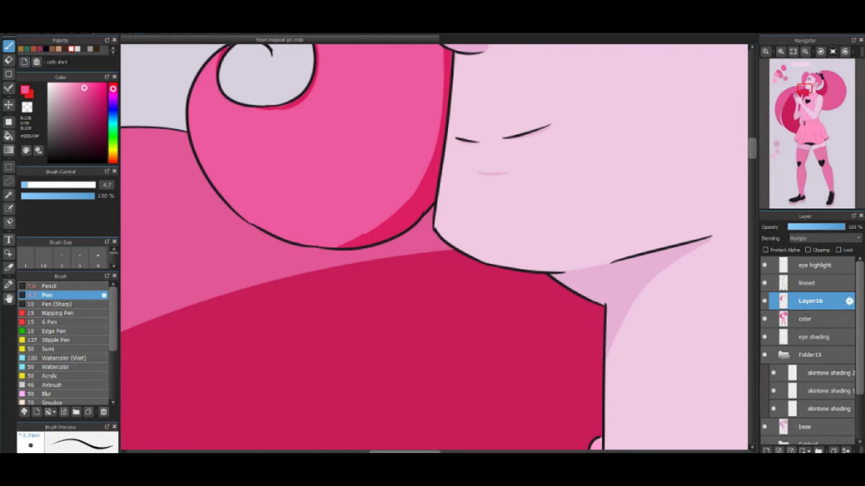
Thin the shadow inside the front lock's curl with the eraser
{"action": "key", "text": "e"}
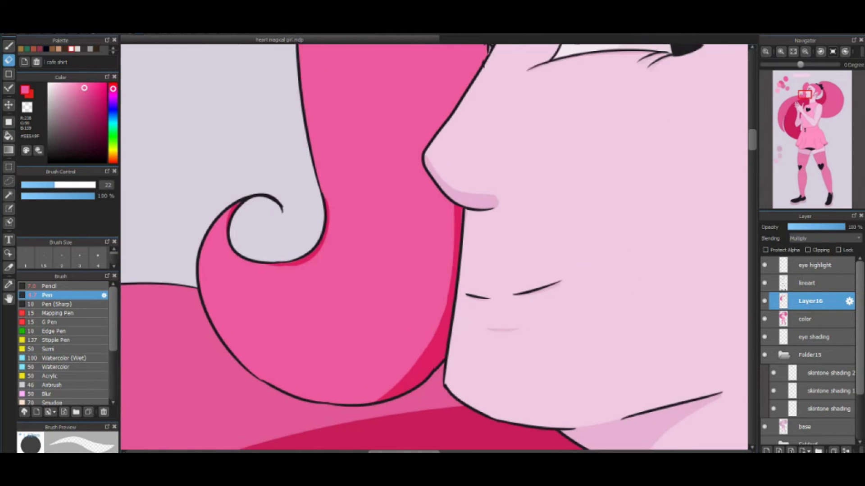
{"action": "mouse_move", "coordinate": [289, 90]}
{"action": "left_mouse_down"}
{"action": "mouse_move", "coordinate": [340, 223]}
{"action": "mouse_move", "coordinate": [322, 298]}
{"action": "left_mouse_up"}
{"action": "key", "text": "b"}
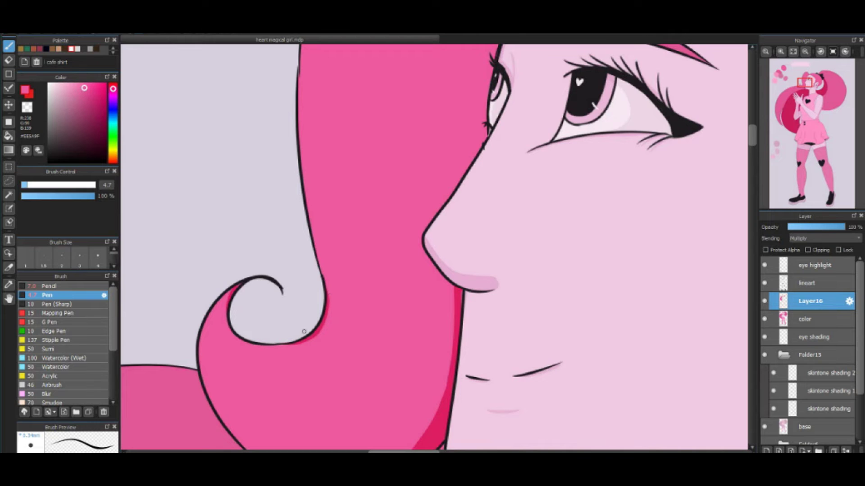
Shade the front hair lock along the forehead, from the tuft at the parting down to the far eye's lashes
{"action": "scroll", "coordinate": [568, 176], "scroll_direction": "up", "scroll_amount": 6}
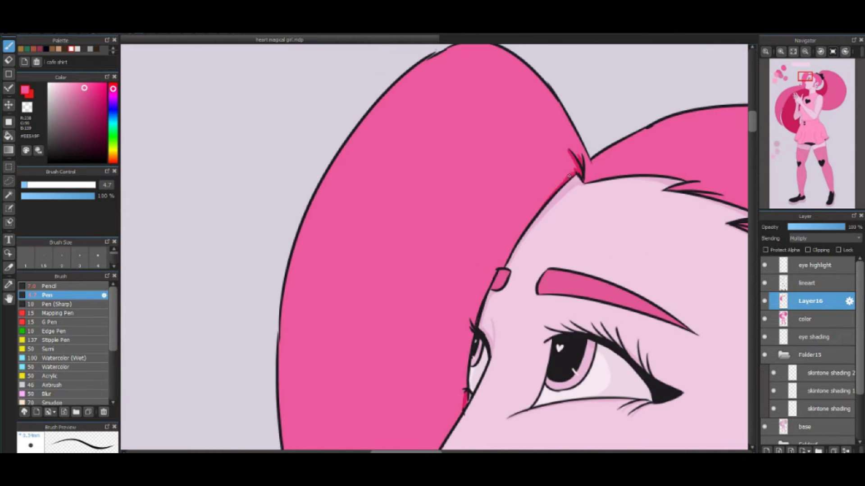
{"action": "left_click_drag", "start_coordinate": [574, 175], "coordinate": [512, 250]}
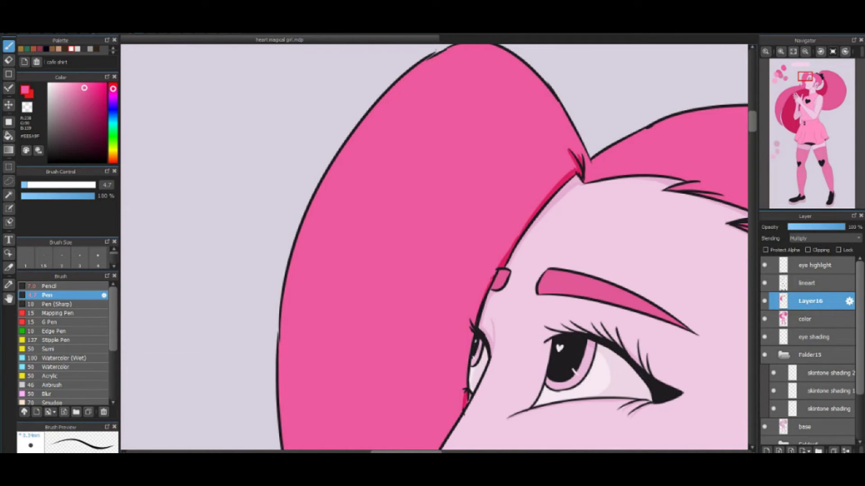
{"action": "left_click_drag", "start_coordinate": [473, 337], "coordinate": [465, 391]}
Thin the shadow along the face side of the front hair lock near the mouth and chin with a size 13.6 eraser
{"action": "scroll", "coordinate": [469, 315], "scroll_direction": "down", "scroll_amount": 8}
{"action": "scroll", "coordinate": [468, 226], "scroll_direction": "up", "scroll_amount": 2}
{"action": "key", "text": "e"}
{"action": "mouse_move", "coordinate": [536, 72]}
{"action": "left_mouse_down"}
{"action": "mouse_move", "coordinate": [478, 192]}
{"action": "mouse_move", "coordinate": [518, 151]}
{"action": "left_mouse_up"}
{"action": "key", "text": "bracketleft"}
{"action": "key", "text": "bracketleft"}
{"action": "left_click_drag", "start_coordinate": [516, 199], "coordinate": [525, 150]}
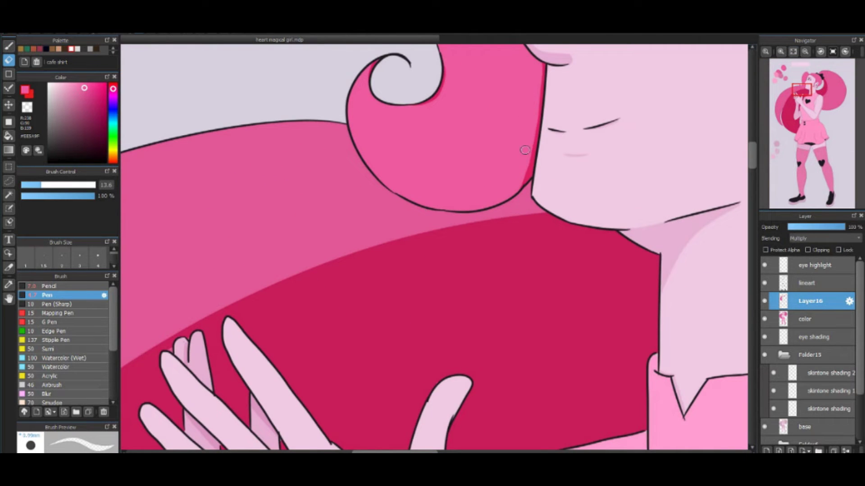
{"action": "scroll", "coordinate": [530, 178], "scroll_direction": "down", "scroll_amount": 5}
{"action": "scroll", "coordinate": [651, 180], "scroll_direction": "up", "scroll_amount": 3}
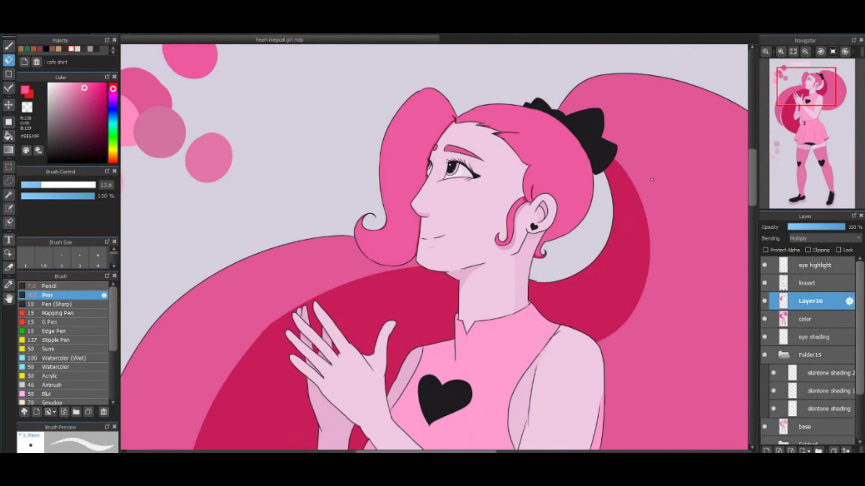
Fill the whole front hair lock with the shadow colour and lower the Multiply layer's opacity to 35%
{"action": "key", "text": "bracketleft"}
{"action": "key", "text": "bracketleft"}
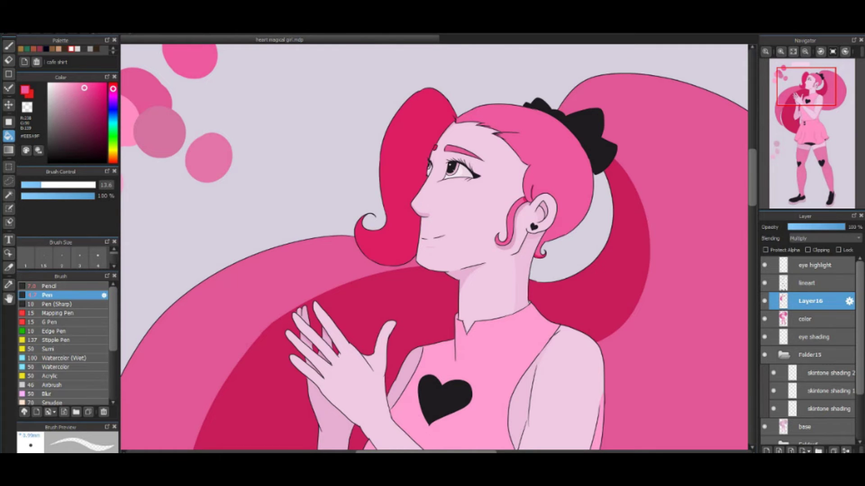
{"action": "scroll", "coordinate": [434, 248], "scroll_direction": "down", "scroll_amount": 6}
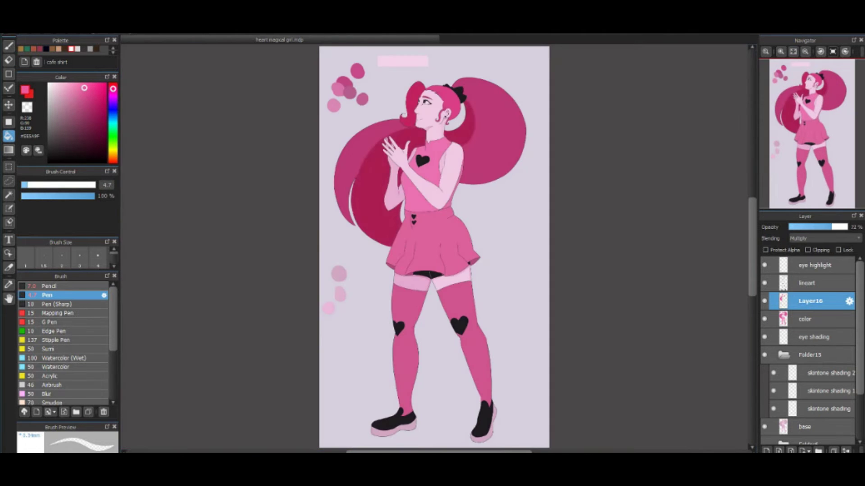
{"action": "scroll", "coordinate": [424, 149], "scroll_direction": "up", "scroll_amount": 4}
Erase the shadow along the outer edge of the front hair lock with a size 34 eraser, leaving a lighter strip
{"action": "key", "text": "e"}
{"action": "key", "text": "bracketright"}
{"action": "key", "text": "bracketright"}
{"action": "key", "text": "bracketright"}
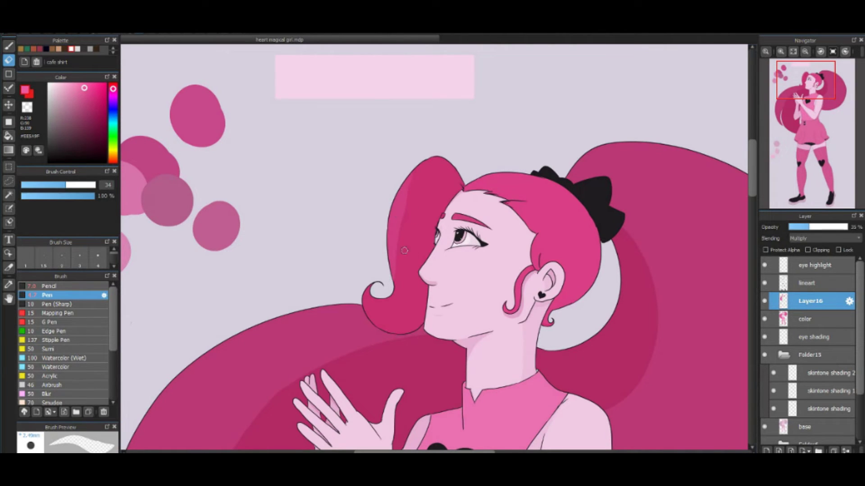
{"action": "key", "text": "b"}
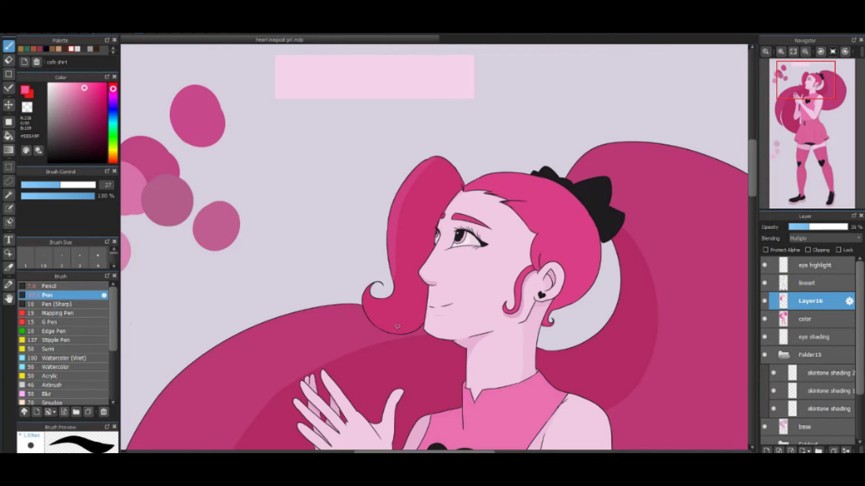
Rename the Multiply layer as "hair shading"
{"action": "scroll", "coordinate": [586, 230], "scroll_direction": "up", "scroll_amount": 3}
{"action": "left_click", "coordinate": [849, 301]}
{"action": "type", "text": "hair shading"}
{"action": "key", "text": "Return"}
{"action": "key", "text": "g"}
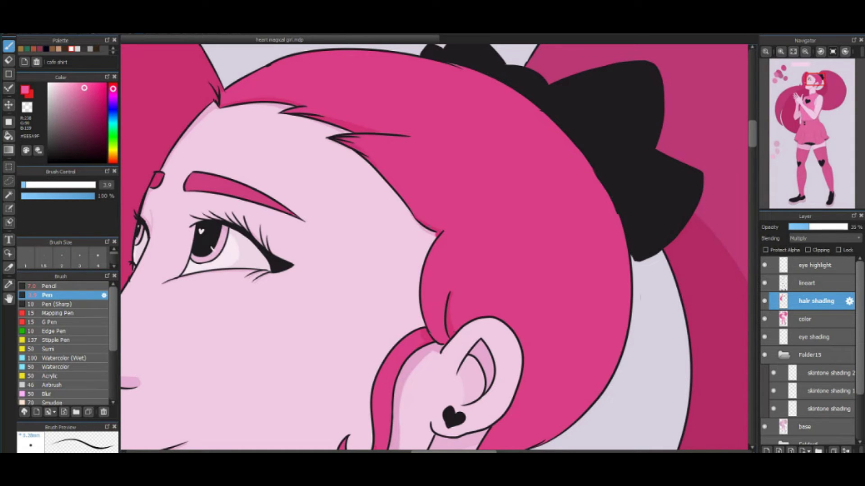
Draw thin hair strand lines beside the bow on the lineart layer with a fine size 1.6 pen, redoing unsatisfactory strokes
{"action": "scroll", "coordinate": [434, 248], "scroll_direction": "down", "scroll_amount": 3}
{"action": "scroll", "coordinate": [434, 248], "scroll_direction": "up", "scroll_amount": 3}
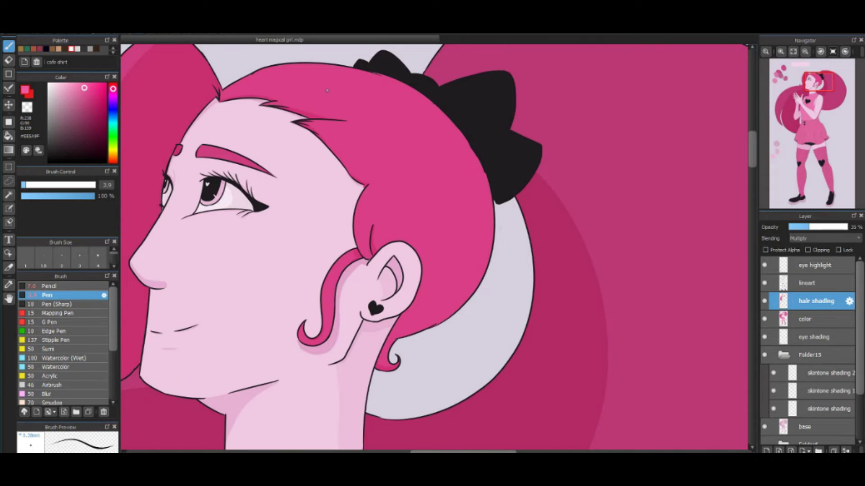
{"action": "left_click", "coordinate": [810, 283]}
{"action": "key", "text": "ctrl+z"}
{"action": "left_click_drag", "start_coordinate": [464, 135], "coordinate": [421, 174]}
{"action": "key", "text": "ctrl+z"}
{"action": "left_click_drag", "start_coordinate": [486, 169], "coordinate": [460, 227]}
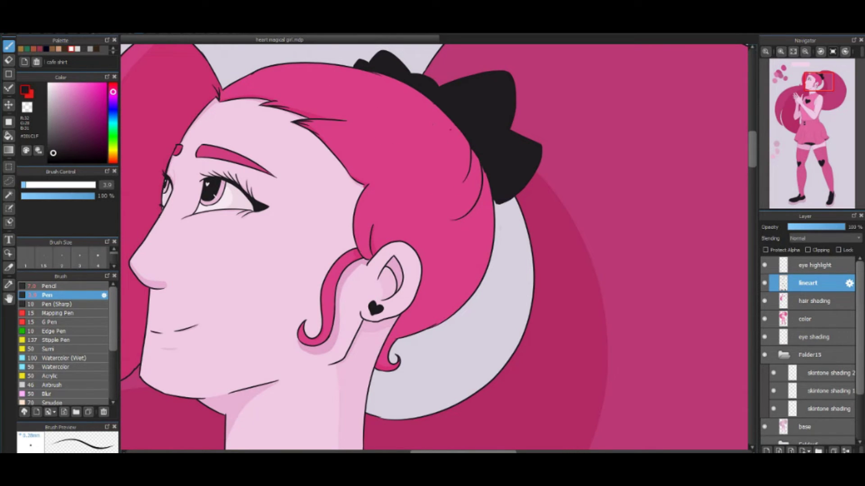
{"action": "key", "text": "ctrl+z"}
{"action": "left_click_drag", "start_coordinate": [486, 178], "coordinate": [464, 229]}
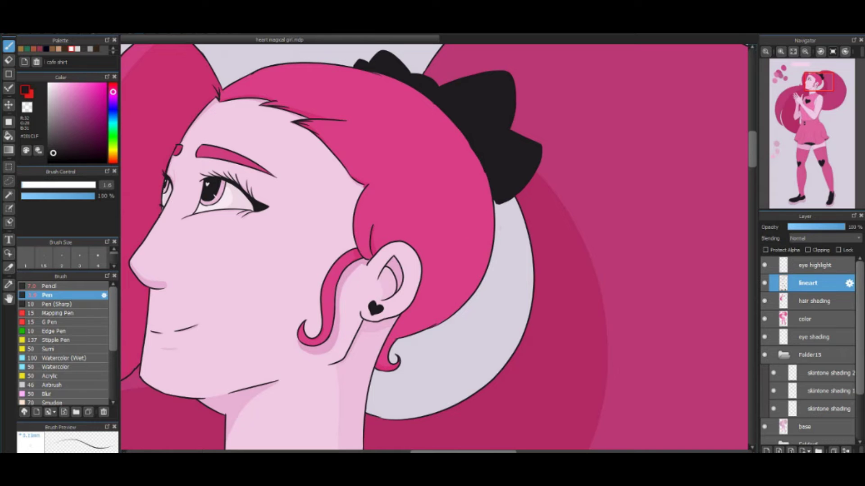
Pick the hair pink from the color layer and shade the lower back of the head behind the ear on the hair shading layer
{"action": "left_click", "coordinate": [806, 319]}
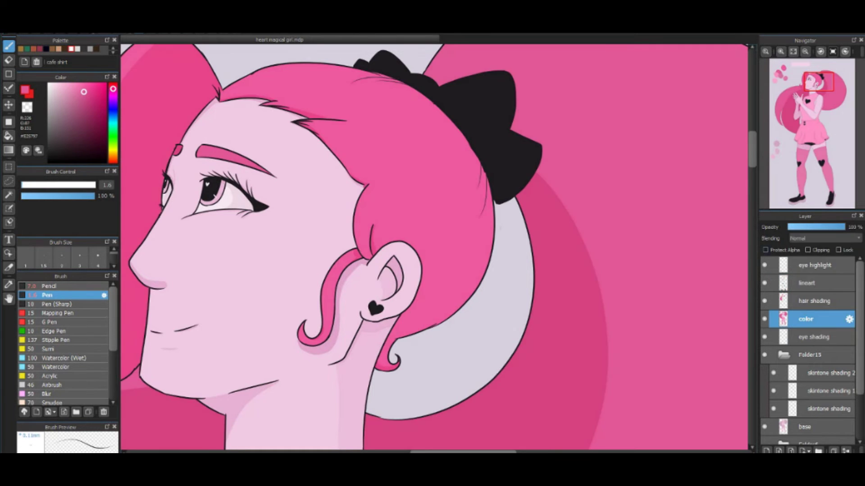
{"action": "scroll", "coordinate": [434, 248], "scroll_direction": "down", "scroll_amount": 5}
{"action": "scroll", "coordinate": [434, 248], "scroll_direction": "up", "scroll_amount": 4}
{"action": "scroll", "coordinate": [532, 209], "scroll_direction": "up", "scroll_amount": 3}
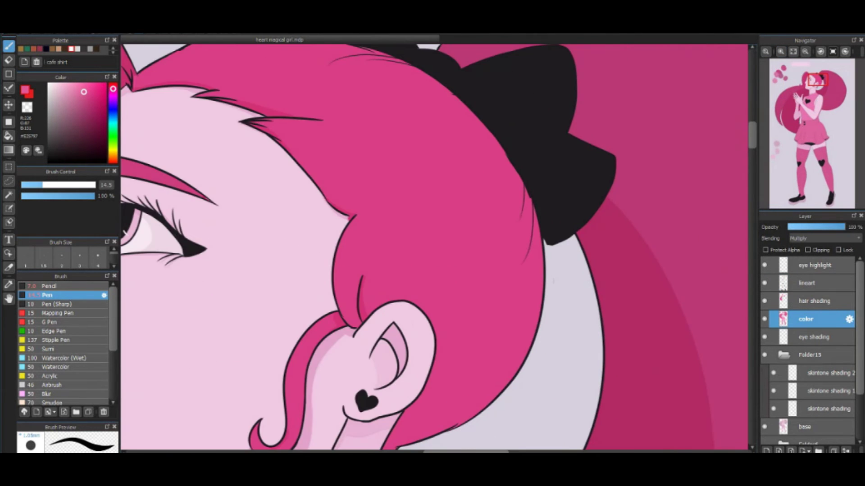
{"action": "key", "text": "ctrl+Up"}
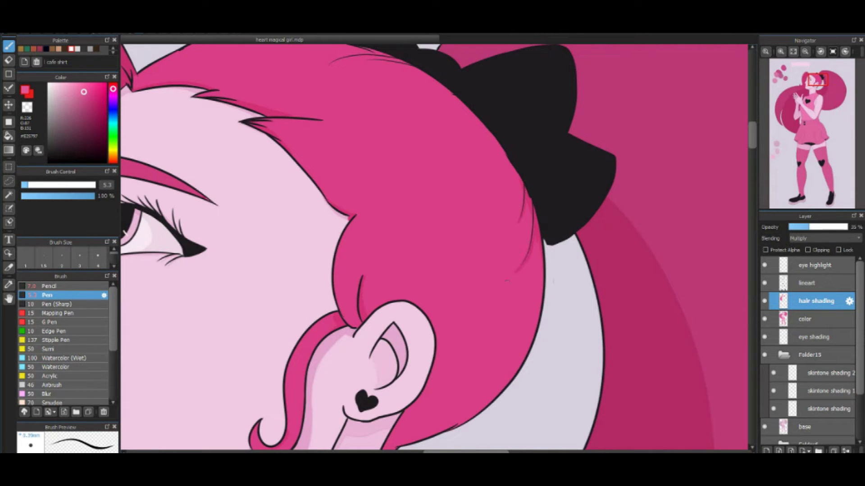
{"action": "left_click_drag", "start_coordinate": [507, 281], "coordinate": [450, 324]}
{"action": "scroll", "coordinate": [500, 289], "scroll_direction": "down", "scroll_amount": 4}
{"action": "scroll", "coordinate": [493, 168], "scroll_direction": "up", "scroll_amount": 5}
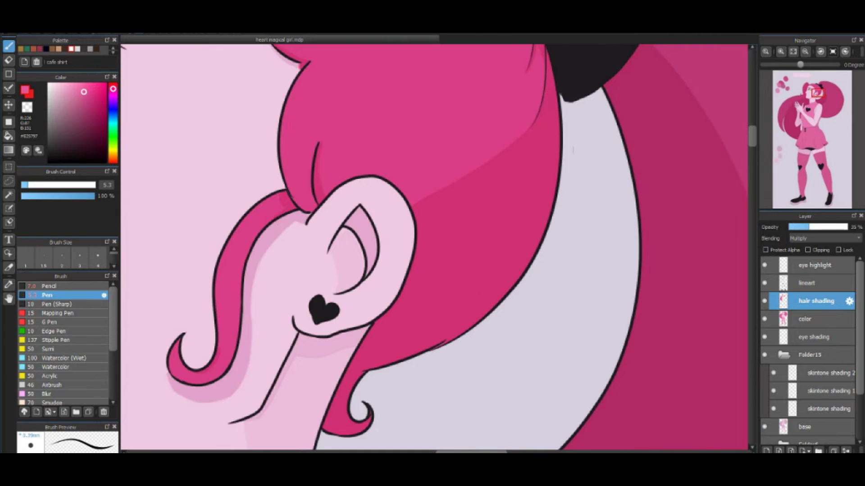
Paint the bow's cast shadow on the ponytail along the bow's outer edges with a size 5.3 pen
{"action": "key", "text": "e"}
{"action": "scroll", "coordinate": [744, 141], "scroll_direction": "up", "scroll_amount": 5}
{"action": "key", "text": "b"}
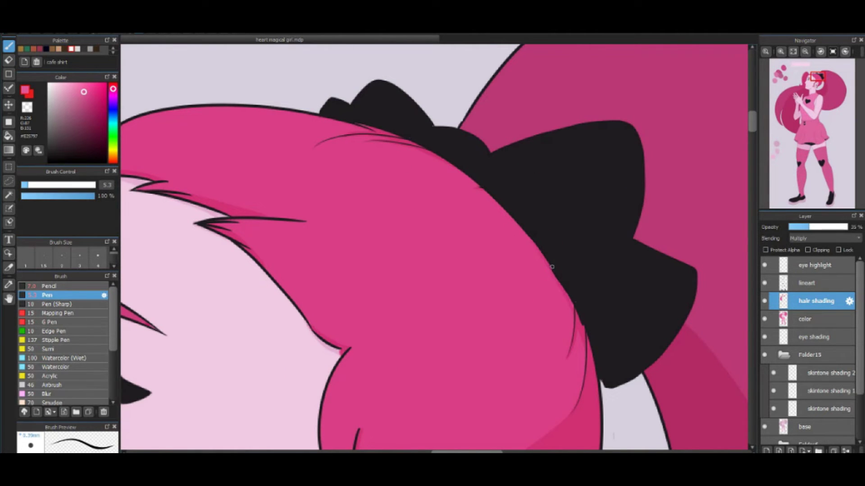
{"action": "left_click_drag", "start_coordinate": [643, 208], "coordinate": [635, 239]}
{"action": "left_click_drag", "start_coordinate": [696, 275], "coordinate": [702, 315]}
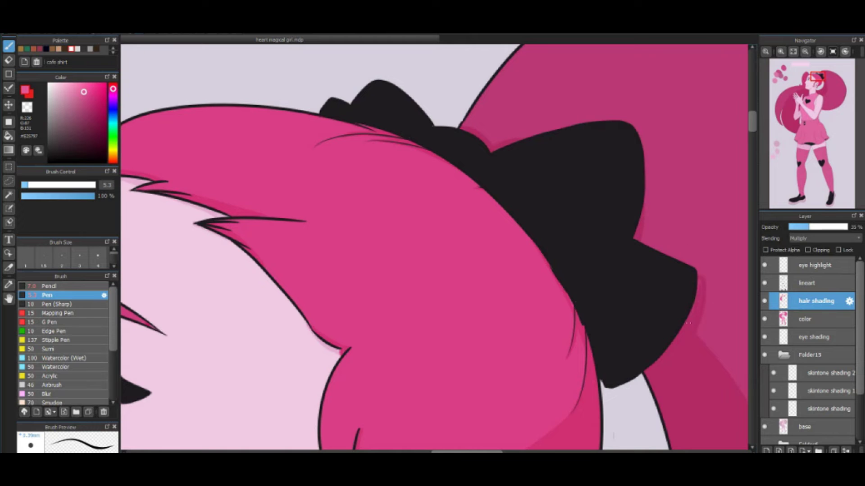
{"action": "left_click_drag", "start_coordinate": [638, 127], "coordinate": [648, 239]}
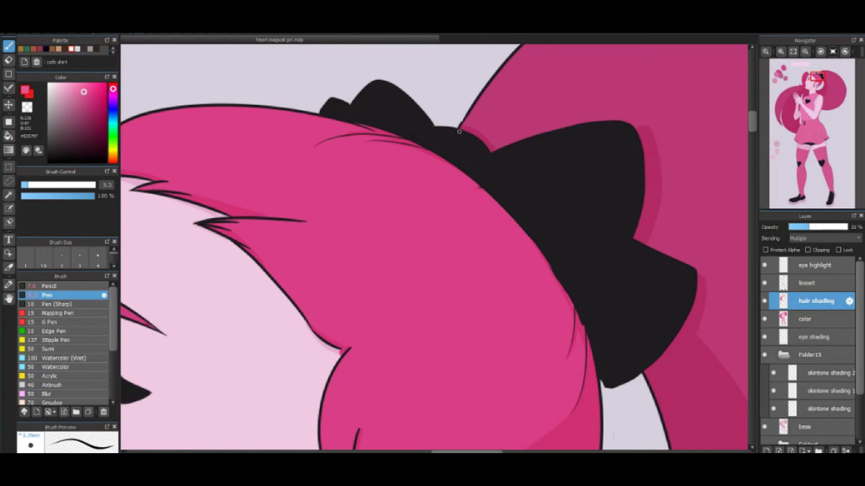
Add a Multiply layer named "stocking shading" above the hair shading and pick the stocking pink from the color layer
{"action": "key", "text": "ctrl+0"}
{"action": "key", "text": "ctrl+plus"}
{"action": "key", "text": "ctrl+0"}
{"action": "key", "text": "ctrl+shift+n"}
{"action": "left_click", "coordinate": [805, 337]}
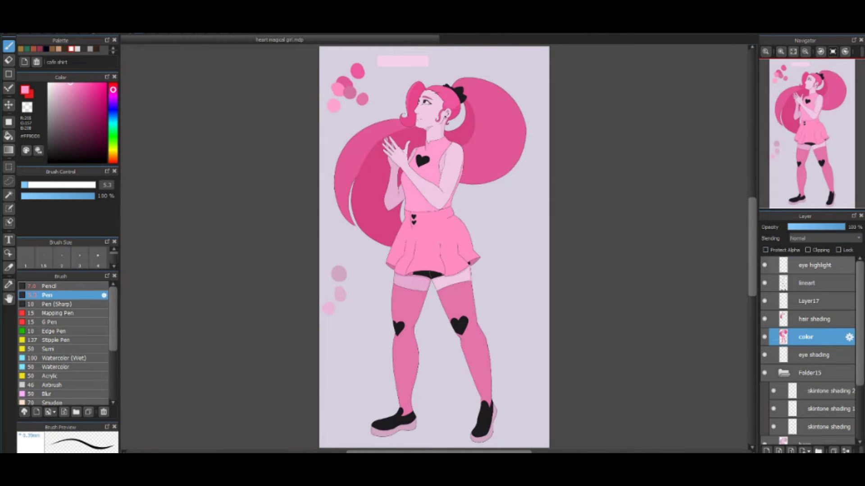
{"action": "left_click", "coordinate": [809, 301]}
{"action": "double_click", "coordinate": [808, 300]}
{"action": "type", "text": "stocking shadin"}
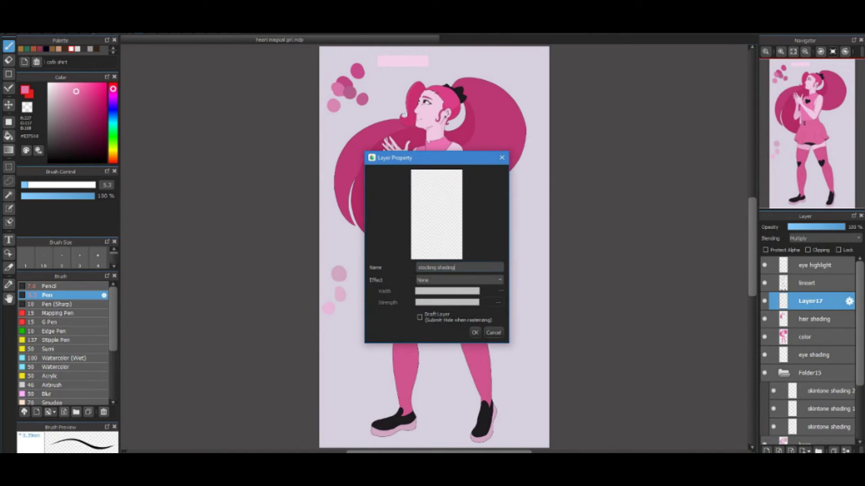
{"action": "type", "text": "g"}
{"action": "key", "text": "Return"}
Outline and fill a shadow down the inner side of the far leg's stocking, from the stocking top to the shoe
{"action": "scroll", "coordinate": [414, 370], "scroll_direction": "up", "scroll_amount": 4}
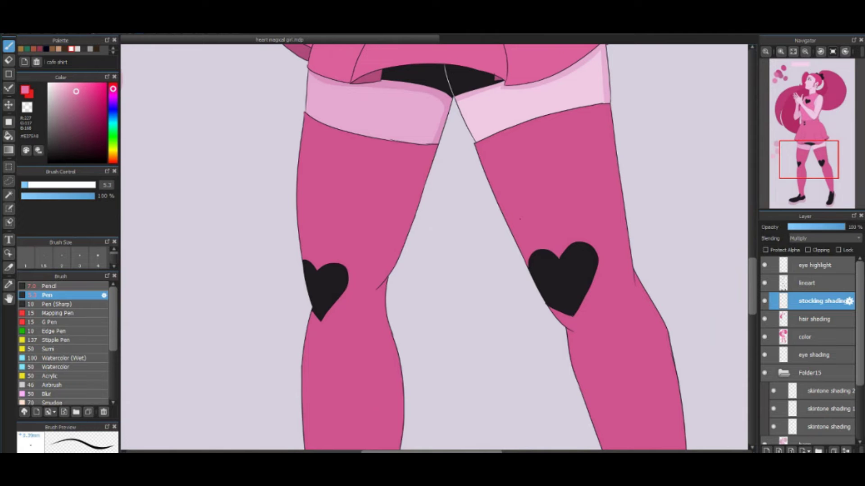
{"action": "left_click_drag", "start_coordinate": [431, 144], "coordinate": [375, 300]}
{"action": "mouse_move", "coordinate": [374, 300]}
{"action": "left_mouse_down"}
{"action": "mouse_move", "coordinate": [426, 291]}
{"action": "mouse_move", "coordinate": [426, 98]}
{"action": "left_mouse_up"}
{"action": "left_click_drag", "start_coordinate": [437, 154], "coordinate": [414, 404]}
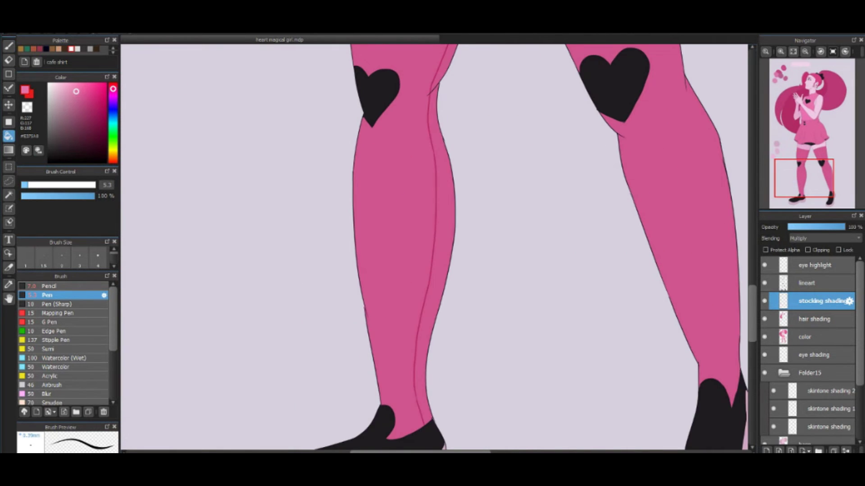
{"action": "scroll", "coordinate": [435, 248], "scroll_direction": "up", "scroll_amount": 10}
{"action": "scroll", "coordinate": [435, 248], "scroll_direction": "down", "scroll_amount": 8}
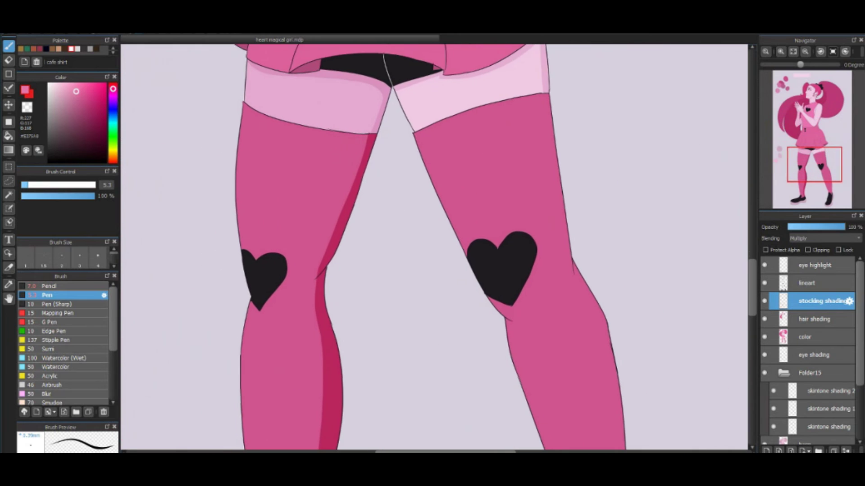
Outline and fill a shadow down the outer side of the near leg's stocking and add a small one below its knee heart
{"action": "left_click_drag", "start_coordinate": [548, 96], "coordinate": [586, 288]}
{"action": "scroll", "coordinate": [435, 248], "scroll_direction": "down", "scroll_amount": 5}
{"action": "mouse_move", "coordinate": [584, 135]}
{"action": "left_mouse_down"}
{"action": "mouse_move", "coordinate": [600, 221]}
{"action": "mouse_move", "coordinate": [610, 385]}
{"action": "left_mouse_up"}
{"action": "key", "text": "g"}
{"action": "left_click", "coordinate": [607, 360]}
{"action": "left_click", "coordinate": [581, 144]}
{"action": "left_click", "coordinate": [606, 275]}
{"action": "mouse_move", "coordinate": [435, 248]}
{"action": "left_mouse_down"}
{"action": "mouse_move", "coordinate": [460, 272]}
{"action": "mouse_move", "coordinate": [422, 171]}
{"action": "left_mouse_up"}
Paint a small shadow on the far leg's stocking beside the shoe's tongue, undoing and refilling it, and check the other ankle
{"action": "key", "text": "b"}
{"action": "left_click_drag", "start_coordinate": [256, 320], "coordinate": [267, 340]}
{"action": "key", "text": "g"}
{"action": "left_click", "coordinate": [266, 340]}
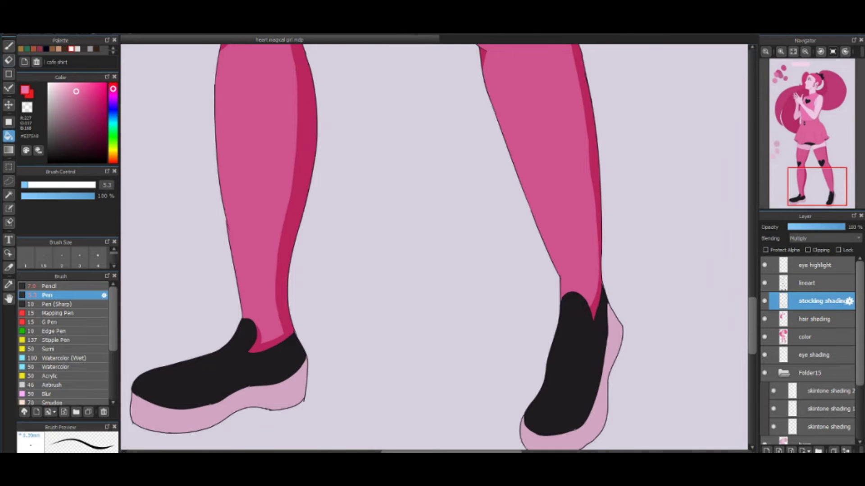
{"action": "key", "text": "ctrl+z"}
{"action": "key", "text": "ctrl+z"}
{"action": "key", "text": "b"}
{"action": "key", "text": "g"}
{"action": "left_click", "coordinate": [255, 339]}
{"action": "key", "text": "b"}
{"action": "scroll", "coordinate": [270, 361], "scroll_direction": "up", "scroll_amount": 3}
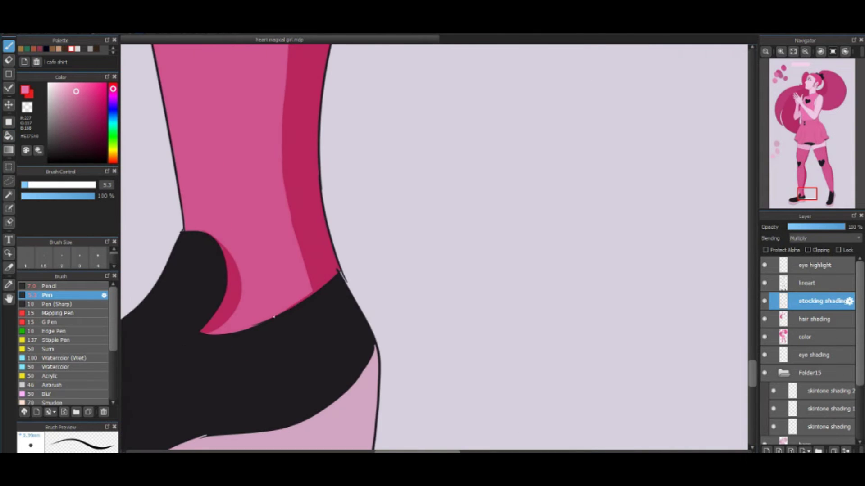
{"action": "scroll", "coordinate": [430, 143], "scroll_direction": "right", "scroll_amount": 10}
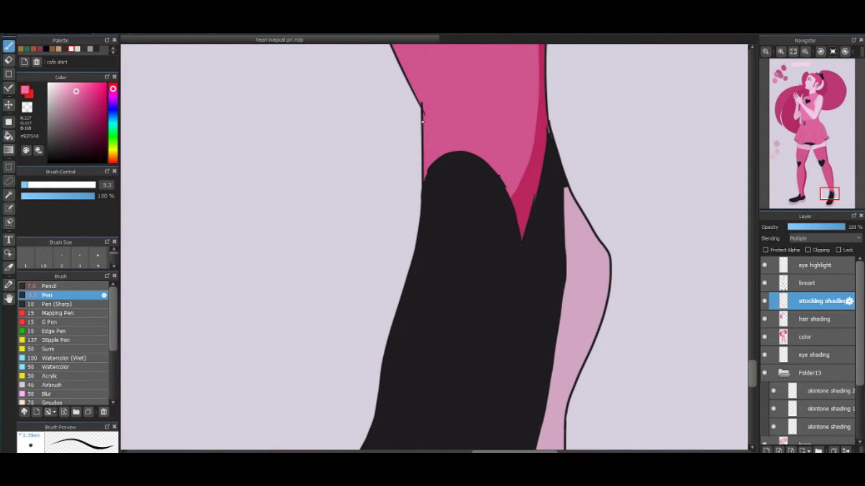
{"action": "scroll", "coordinate": [547, 129], "scroll_direction": "down", "scroll_amount": 3}
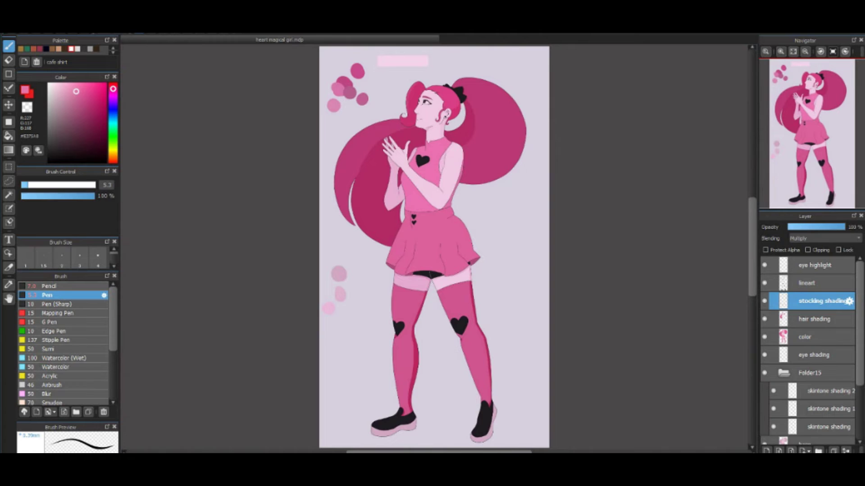
Add a Multiply layer at 35% opacity below the stocking shading and fill the far leg's stocking on it
{"action": "scroll", "coordinate": [436, 246], "scroll_direction": "up", "scroll_amount": 1}
{"action": "key", "text": "ctrl+shift+n"}
{"action": "key", "text": "g"}
{"action": "left_click", "coordinate": [825, 239]}
{"action": "left_click", "coordinate": [806, 255]}
{"action": "left_click", "coordinate": [816, 227]}
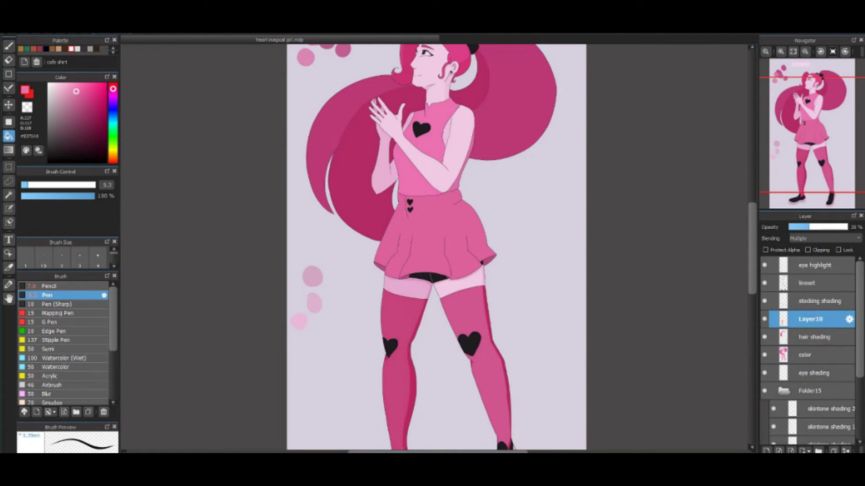
Rename the new layer as "stocking shading 2" and group both stocking shading layers in a folder
{"action": "left_click", "coordinate": [849, 319]}
{"action": "type", "text": "stocking shading 2"}
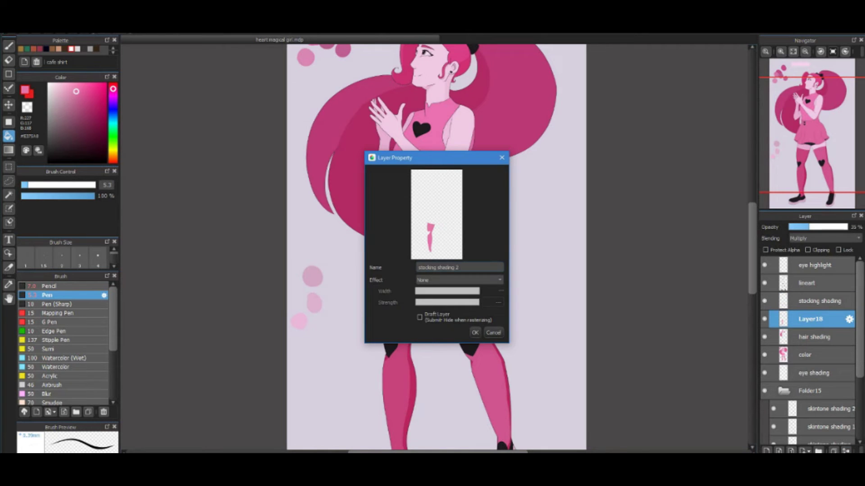
{"action": "key", "text": "Return"}
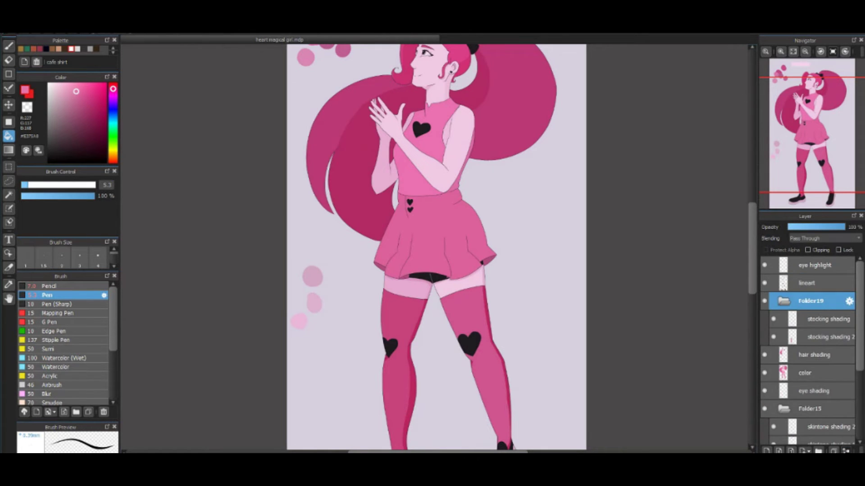
Add a Multiply layer named "clothing shading" above the color layer and pick the skirt pink for it
{"action": "left_click", "coordinate": [766, 450]}
{"action": "left_click", "coordinate": [849, 361]}
{"action": "type", "text": "clothing shading"}
{"action": "key", "text": "Return"}
{"action": "left_click", "coordinate": [807, 380]}
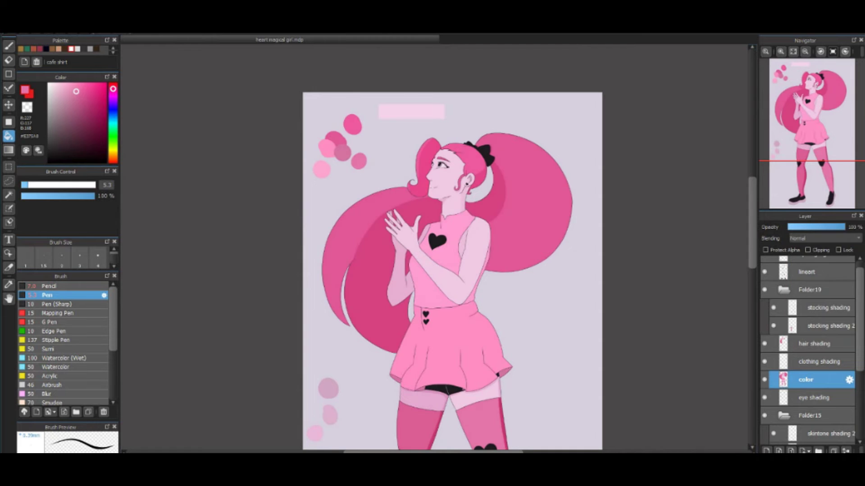
{"action": "key", "text": "b"}
{"action": "left_click", "coordinate": [811, 362]}
Shade the seam beside the two skirt hearts and outline and fill a large shadow over the skirt's front side folds
{"action": "scroll", "coordinate": [447, 162], "scroll_direction": "up", "scroll_amount": 5}
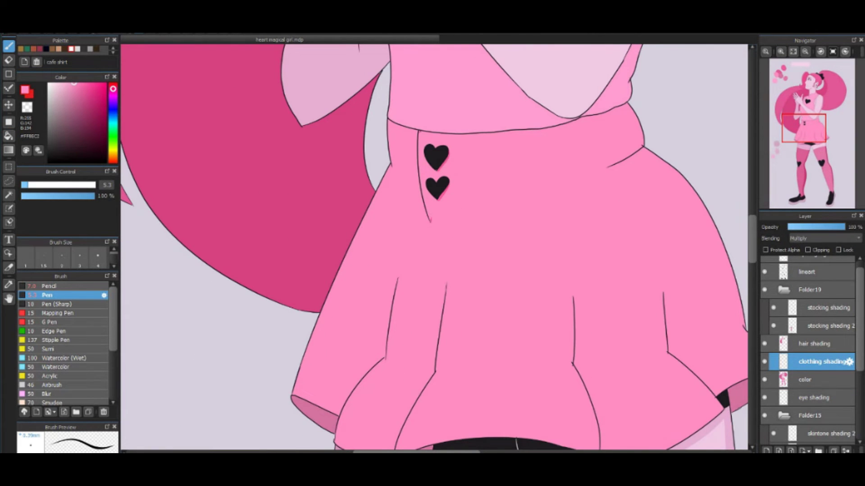
{"action": "left_click_drag", "start_coordinate": [431, 219], "coordinate": [418, 132]}
{"action": "left_click_drag", "start_coordinate": [360, 227], "coordinate": [390, 293]}
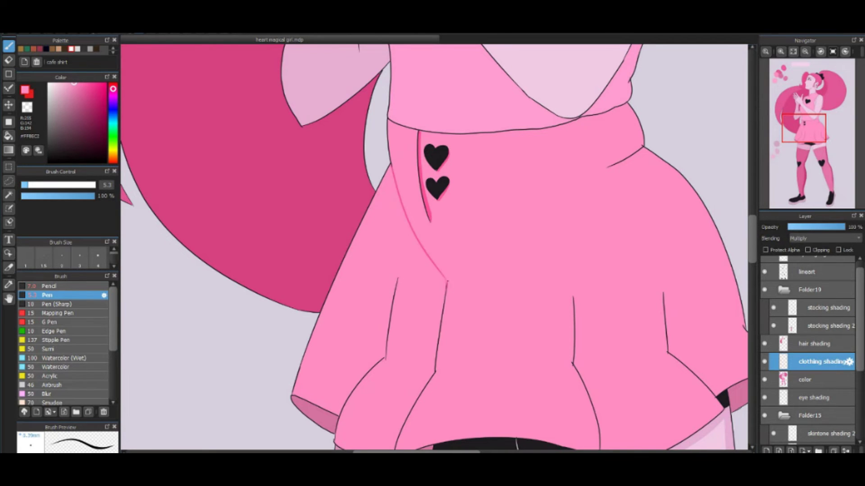
{"action": "key", "text": "g"}
{"action": "left_click", "coordinate": [441, 288]}
Try to erase curved light streaks into the large shadow over the skirt's front side folds
{"action": "key", "text": "e"}
{"action": "left_click_drag", "start_coordinate": [417, 223], "coordinate": [405, 279]}
{"action": "key", "text": "ctrl+z"}
{"action": "left_click_drag", "start_coordinate": [420, 243], "coordinate": [388, 381]}
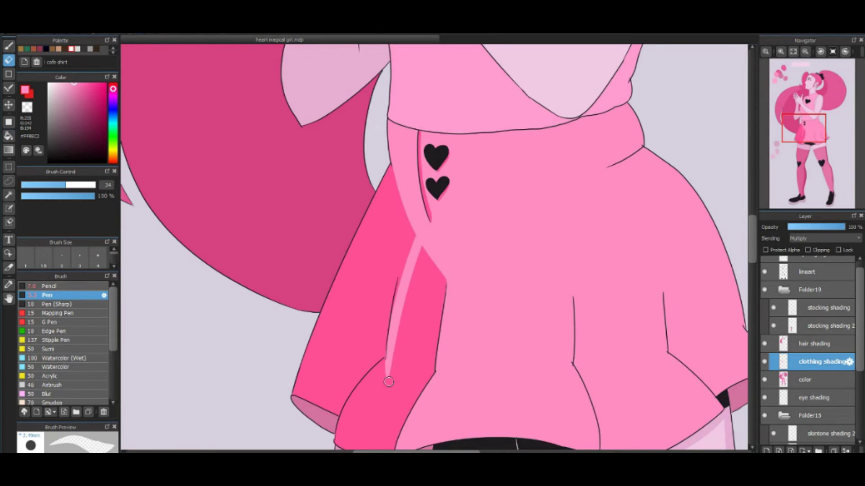
{"action": "mouse_move", "coordinate": [427, 250]}
{"action": "left_mouse_down"}
{"action": "mouse_move", "coordinate": [382, 446]}
{"action": "mouse_move", "coordinate": [430, 223]}
{"action": "left_mouse_up"}
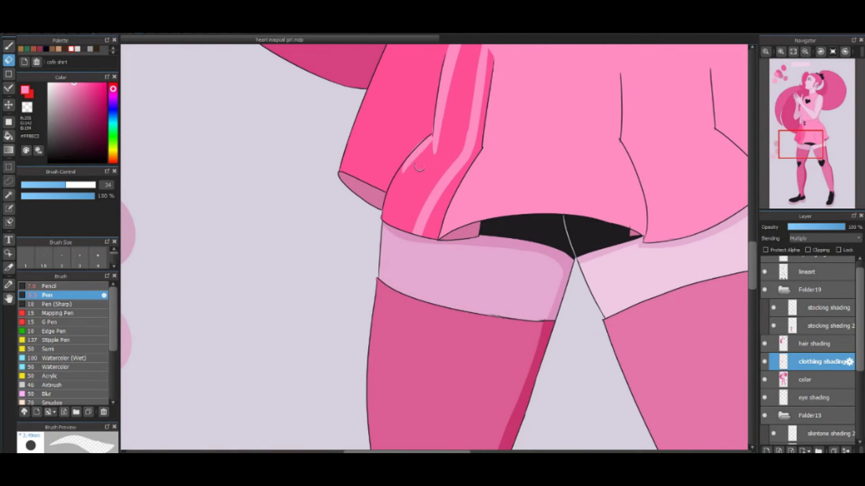
{"action": "key", "text": "ctrl+z"}
{"action": "key", "text": "ctrl+z"}
{"action": "scroll", "coordinate": [438, 248], "scroll_direction": "up", "scroll_amount": 5}
Try to fill a narrow shadow under the waistline in front of the skirt's side seam
{"action": "key", "text": "b"}
{"action": "key", "text": "ctrl+z"}
{"action": "left_click", "coordinate": [409, 146]}
{"action": "key", "text": "b"}
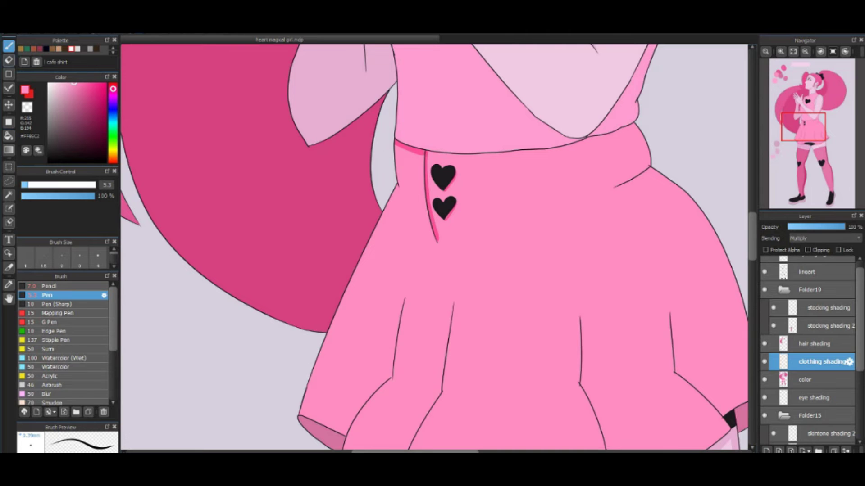
Outline and fill a shadow down the skirt's back edge, from the waistline over the hip to the flared hem
{"action": "left_click_drag", "start_coordinate": [439, 114], "coordinate": [444, 120]}
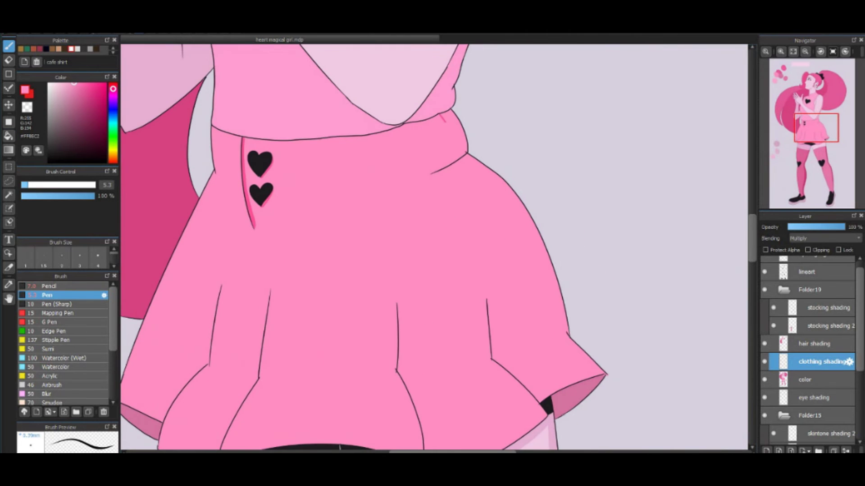
{"action": "left_click_drag", "start_coordinate": [455, 162], "coordinate": [568, 382]}
{"action": "left_click", "coordinate": [527, 225]}
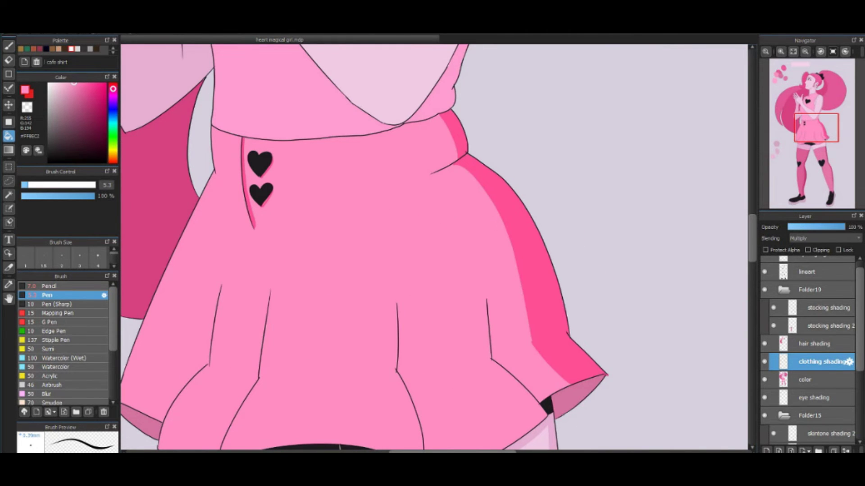
{"action": "key", "text": "g"}
{"action": "left_click", "coordinate": [586, 388]}
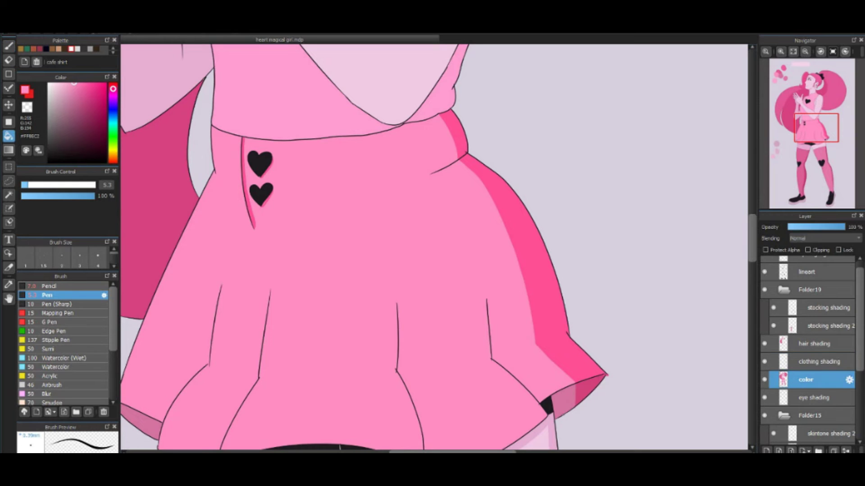
Fill the skirt's visible hem undersides with their own darker pink (#D573A0) on the clothing shading layer
{"action": "scroll", "coordinate": [433, 248], "scroll_direction": "down", "scroll_amount": 2}
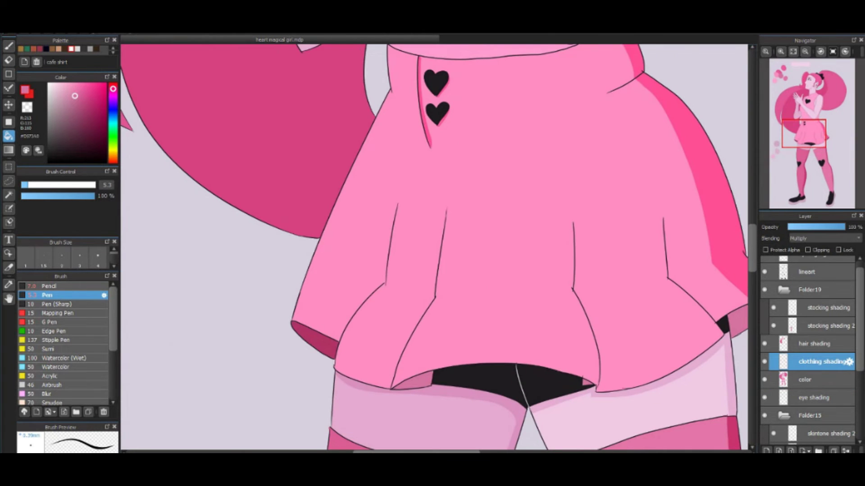
{"action": "scroll", "coordinate": [432, 248], "scroll_direction": "up", "scroll_amount": 2}
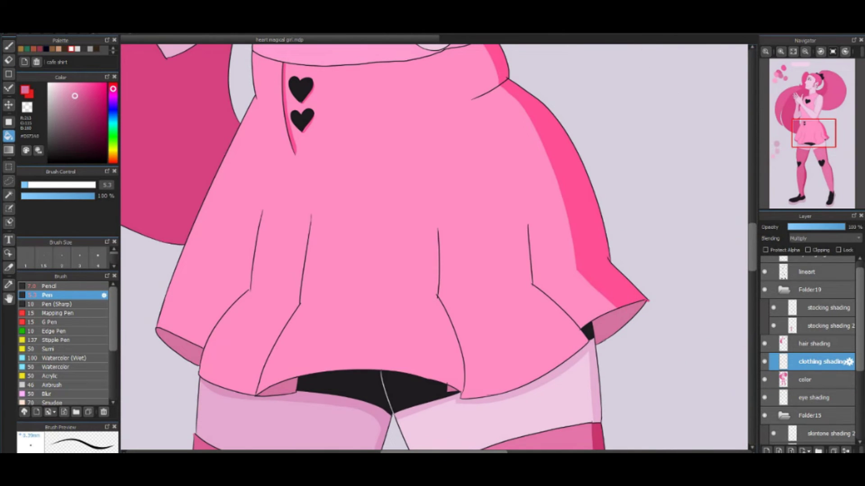
{"action": "left_click", "coordinate": [806, 380]}
{"action": "left_click", "coordinate": [819, 362]}
{"action": "key", "text": "ctrl+y"}
{"action": "left_click", "coordinate": [806, 380]}
{"action": "key", "text": "ctrl+y"}
{"action": "left_click", "coordinate": [819, 362]}
{"action": "key", "text": "ctrl+y"}
Set the color layer's blending mode to Multiply
{"action": "scroll", "coordinate": [433, 248], "scroll_direction": "down", "scroll_amount": 2}
{"action": "left_click", "coordinate": [806, 379]}
{"action": "scroll", "coordinate": [433, 248], "scroll_direction": "up", "scroll_amount": 3}
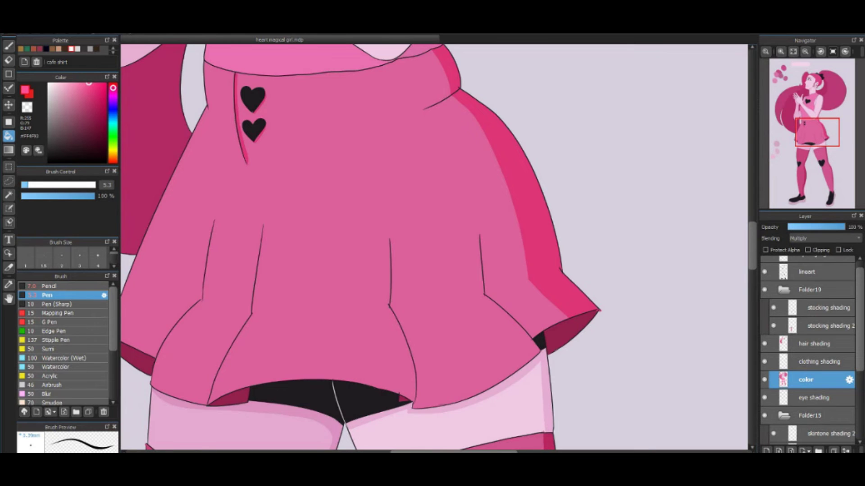
Try to outline and fill a thin shadow along the skirt's rearmost fold line
{"action": "key", "text": "b"}
{"action": "left_click_drag", "start_coordinate": [481, 239], "coordinate": [491, 297]}
{"action": "key", "text": "g"}
{"action": "left_click", "coordinate": [508, 311]}
{"action": "key", "text": "b"}
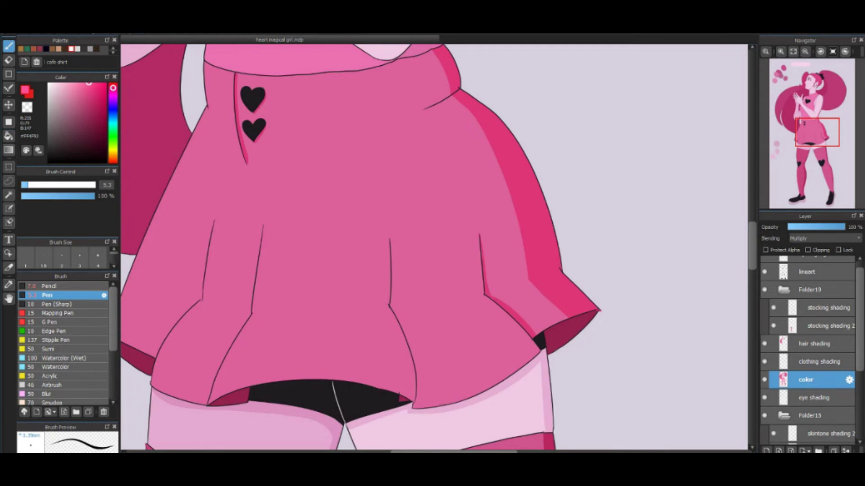
{"action": "key", "text": "ctrl+z"}
{"action": "left_click", "coordinate": [819, 361]}
{"action": "left_click_drag", "start_coordinate": [480, 236], "coordinate": [491, 291]}
{"action": "key", "text": "ctrl+z"}
Compare the color layer in Normal and Multiply, keep Multiply, and pick the skirt pink #FF8EC2 for the clothing shading layer
{"action": "left_click", "coordinate": [805, 380]}
{"action": "key", "text": "ctrl+z"}
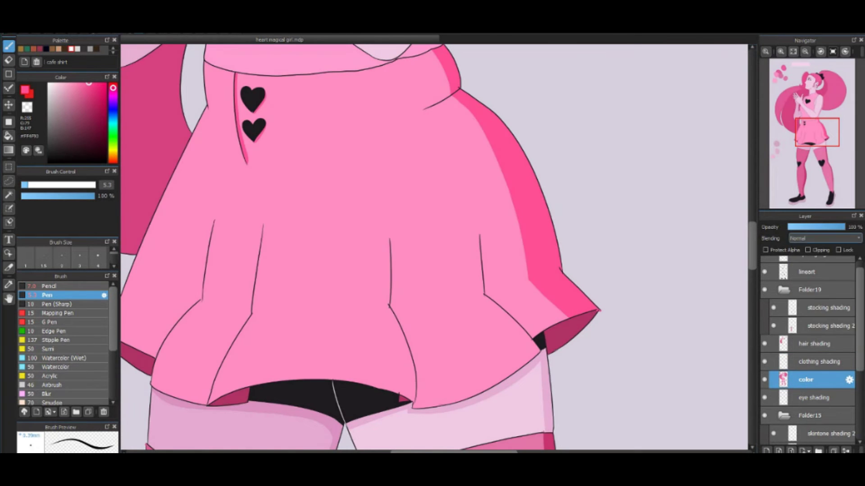
{"action": "key", "text": "ctrl+y"}
{"action": "key", "text": "ctrl+z"}
{"action": "key", "text": "ctrl+y"}
{"action": "left_click", "coordinate": [532, 244], "text": "alt"}
{"action": "key", "text": "ctrl+y"}
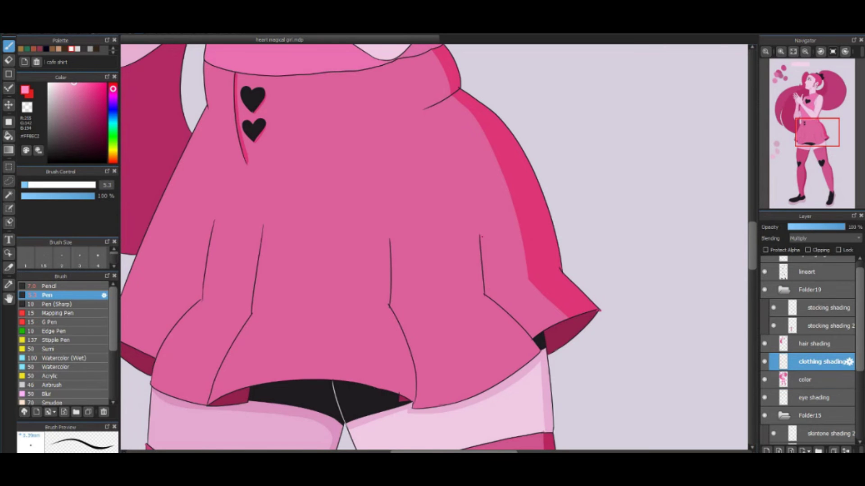
{"action": "key", "text": "ctrl+z"}
Draw thin shadows along the four vertical fold lines of the skirt on the clothing shading layer
{"action": "mouse_move", "coordinate": [390, 245]}
{"action": "left_mouse_down"}
{"action": "mouse_move", "coordinate": [394, 308]}
{"action": "mouse_move", "coordinate": [417, 407]}
{"action": "left_mouse_up"}
{"action": "left_click_drag", "start_coordinate": [390, 260], "coordinate": [417, 408]}
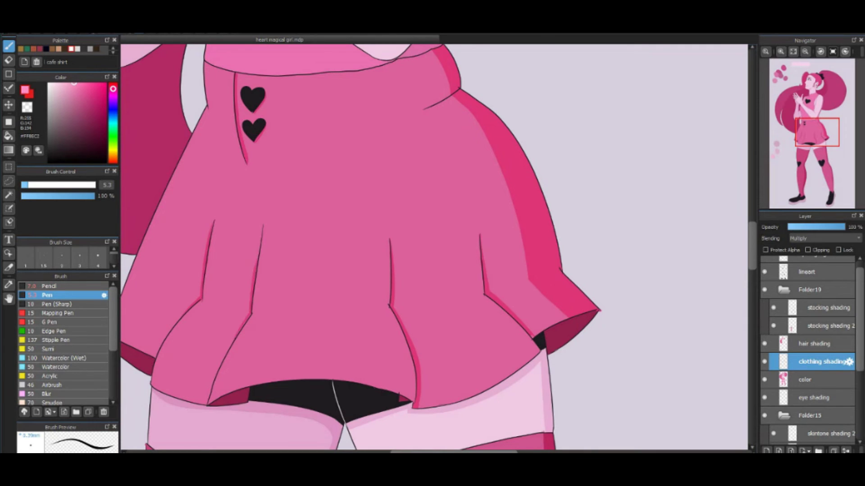
{"action": "key", "text": "e"}
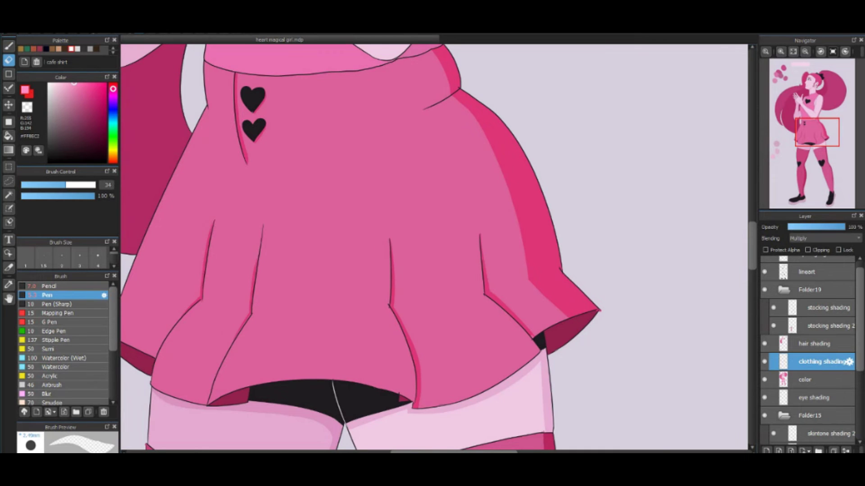
Extend the thin shadows of the two front skirt folds down along their curves toward the hem
{"action": "key", "text": "b"}
{"action": "scroll", "coordinate": [151, 216], "scroll_direction": "up", "scroll_amount": 3}
{"action": "scroll", "coordinate": [434, 248], "scroll_direction": "up", "scroll_amount": 2}
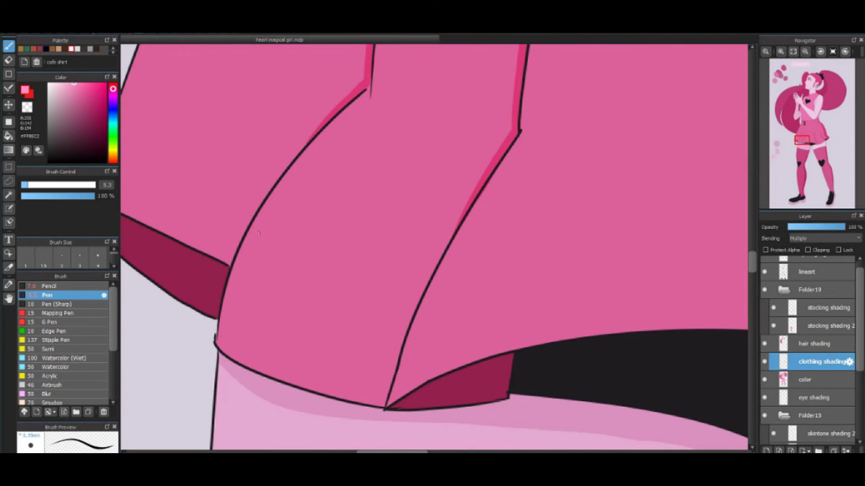
{"action": "left_click_drag", "start_coordinate": [317, 129], "coordinate": [229, 261]}
{"action": "left_click_drag", "start_coordinate": [463, 210], "coordinate": [426, 284]}
{"action": "left_click_drag", "start_coordinate": [383, 405], "coordinate": [427, 275]}
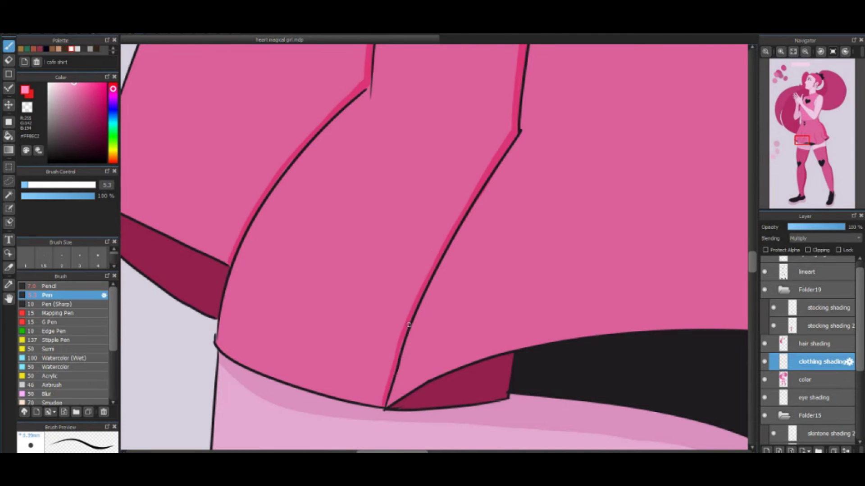
Erase the shading beside the upper line of the frontmost skirt fold and shade the short crease at the hip
{"action": "left_click", "coordinate": [793, 52]}
{"action": "key", "text": "e"}
{"action": "scroll", "coordinate": [283, 276], "scroll_direction": "up", "scroll_amount": 4}
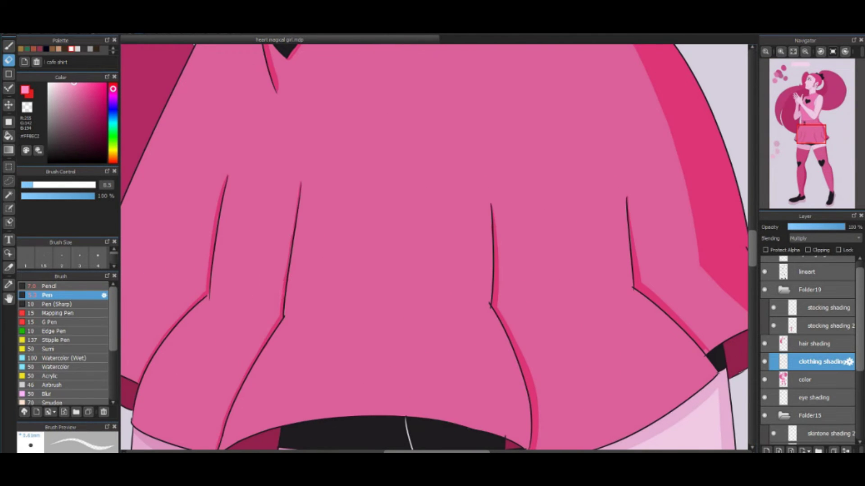
{"action": "left_click_drag", "start_coordinate": [226, 179], "coordinate": [204, 286]}
{"action": "scroll", "coordinate": [456, 328], "scroll_direction": "down", "scroll_amount": 4}
{"action": "scroll", "coordinate": [456, 327], "scroll_direction": "up", "scroll_amount": 4}
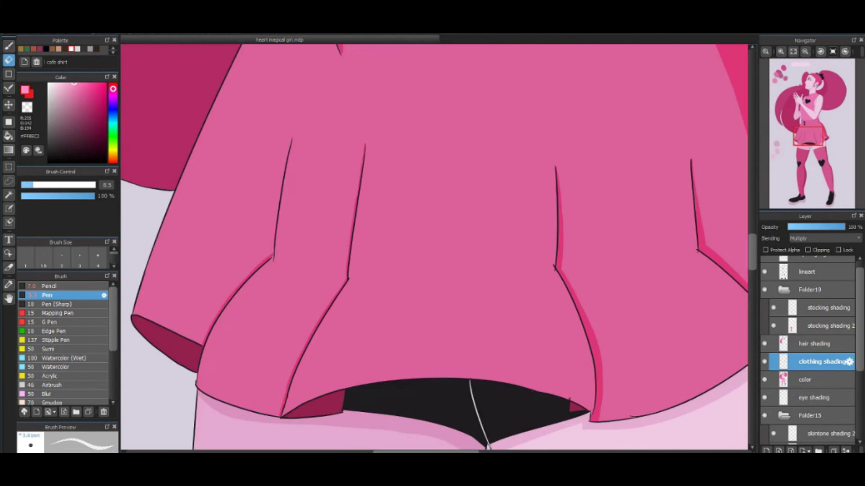
{"action": "scroll", "coordinate": [456, 327], "scroll_direction": "down", "scroll_amount": 4}
{"action": "scroll", "coordinate": [476, 261], "scroll_direction": "up", "scroll_amount": 2}
{"action": "scroll", "coordinate": [433, 248], "scroll_direction": "up", "scroll_amount": 3}
{"action": "key", "text": "b"}
{"action": "scroll", "coordinate": [434, 248], "scroll_direction": "up", "scroll_amount": 3}
{"action": "left_click_drag", "start_coordinate": [518, 145], "coordinate": [434, 180]}
{"action": "scroll", "coordinate": [434, 247], "scroll_direction": "down", "scroll_amount": 6}
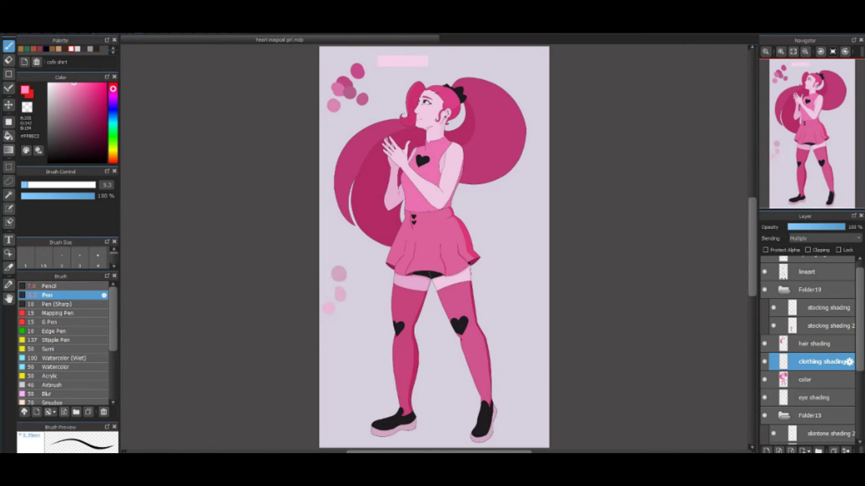
Outline and fill a shadow along the back edge of the near arm on the skintone shading layer
{"action": "scroll", "coordinate": [810, 342], "scroll_direction": "down", "scroll_amount": 4}
{"action": "left_click", "coordinate": [820, 407]}
{"action": "scroll", "coordinate": [423, 172], "scroll_direction": "up", "scroll_amount": 4}
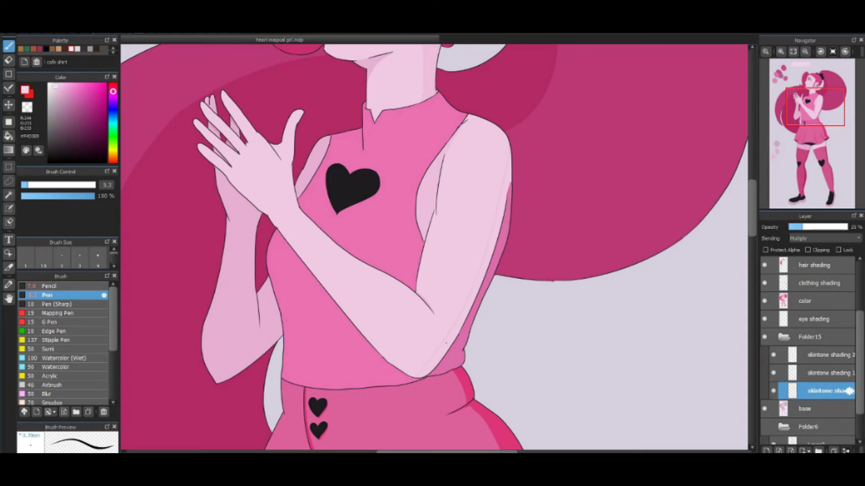
{"action": "key", "text": "g"}
Fill the far forearm with shadow on the skintone shading 2 layer
{"action": "left_click", "coordinate": [849, 355]}
{"action": "key", "text": "b"}
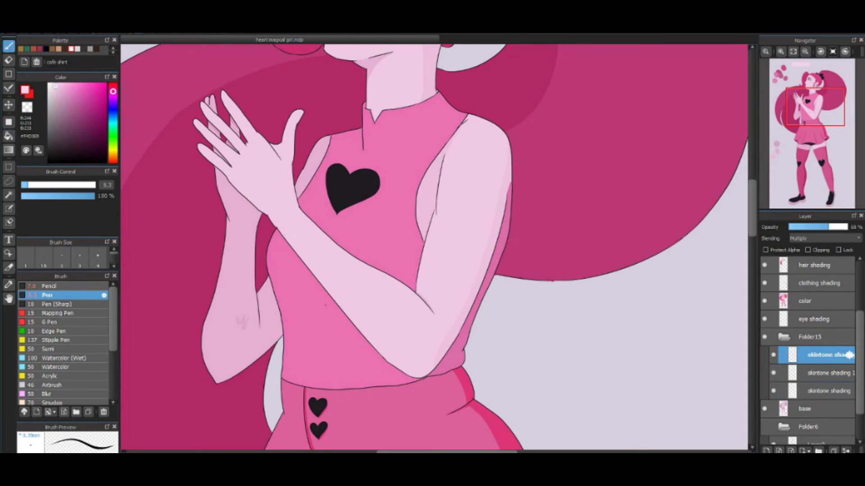
{"action": "key", "text": "g"}
{"action": "scroll", "coordinate": [434, 248], "scroll_direction": "down", "scroll_amount": 2}
{"action": "scroll", "coordinate": [435, 247], "scroll_direction": "down", "scroll_amount": 4}
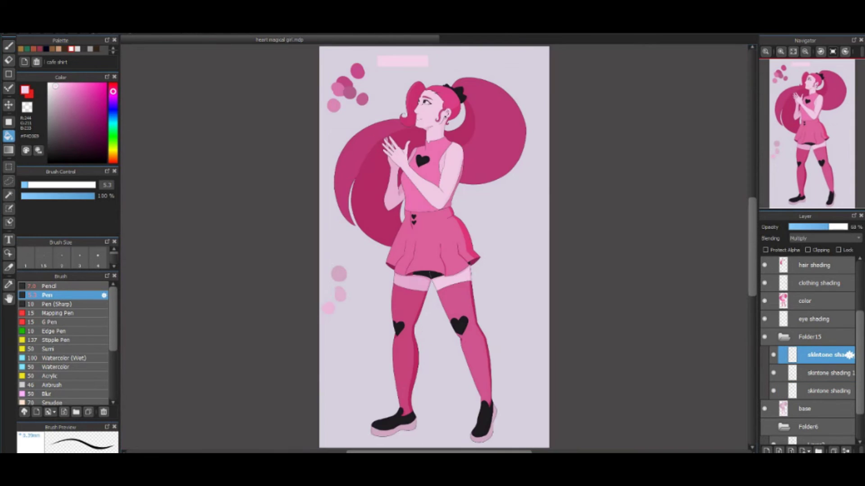
Pick the top's light pink #FF9DD0 and return to the clothing shading layer
{"action": "key", "text": "b"}
{"action": "scroll", "coordinate": [810, 342], "scroll_direction": "up", "scroll_amount": 3}
{"action": "left_click", "coordinate": [849, 380]}
{"action": "left_click", "coordinate": [849, 362]}
{"action": "scroll", "coordinate": [433, 149], "scroll_direction": "up", "scroll_amount": 5}
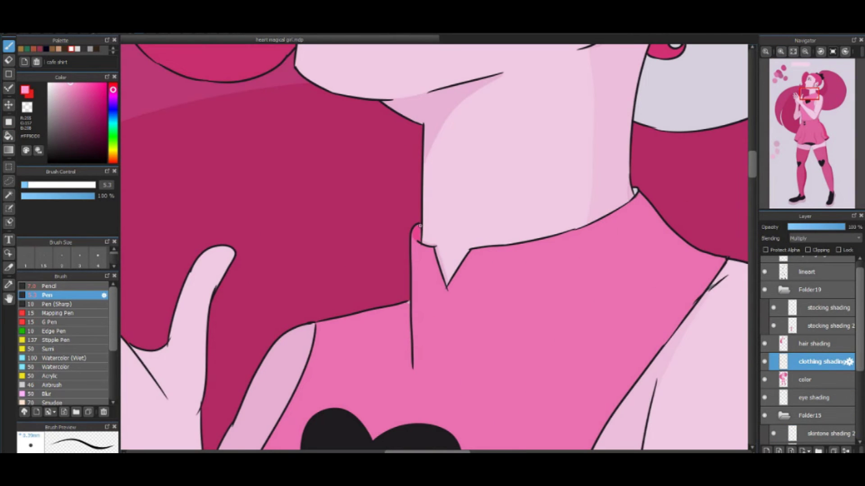
{"action": "left_click", "coordinate": [849, 380]}
{"action": "left_click", "coordinate": [815, 362]}
Shade the top's collar edges, neck seam and back edge, and outline a shadow beneath the near forearm
{"action": "left_click_drag", "start_coordinate": [648, 209], "coordinate": [639, 194]}
{"action": "left_click_drag", "start_coordinate": [433, 249], "coordinate": [442, 279]}
{"action": "left_click_drag", "start_coordinate": [409, 323], "coordinate": [317, 337]}
{"action": "mouse_move", "coordinate": [653, 216]}
{"action": "left_mouse_down"}
{"action": "mouse_move", "coordinate": [356, 149]}
{"action": "mouse_move", "coordinate": [396, 186]}
{"action": "left_mouse_up"}
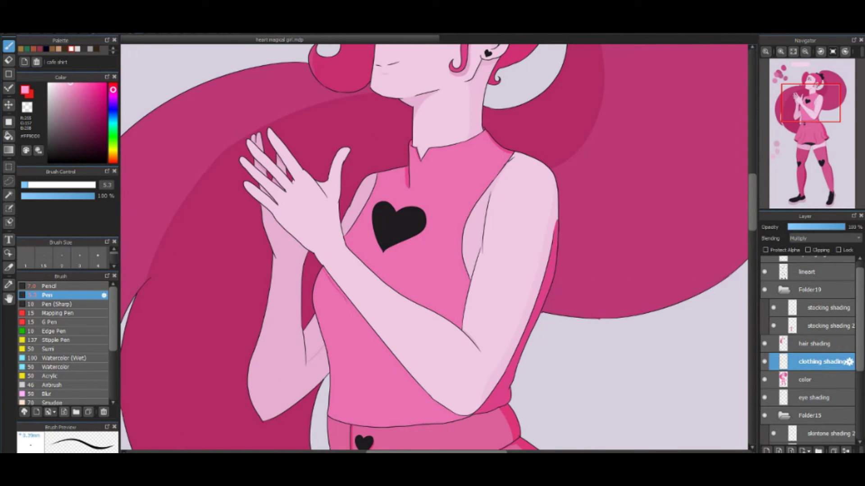
Fill the outlined shadow on the top beneath the near forearm
{"action": "key", "text": "g"}
{"action": "scroll", "coordinate": [809, 351], "scroll_direction": "up", "scroll_amount": 2}
{"action": "key", "text": "b"}
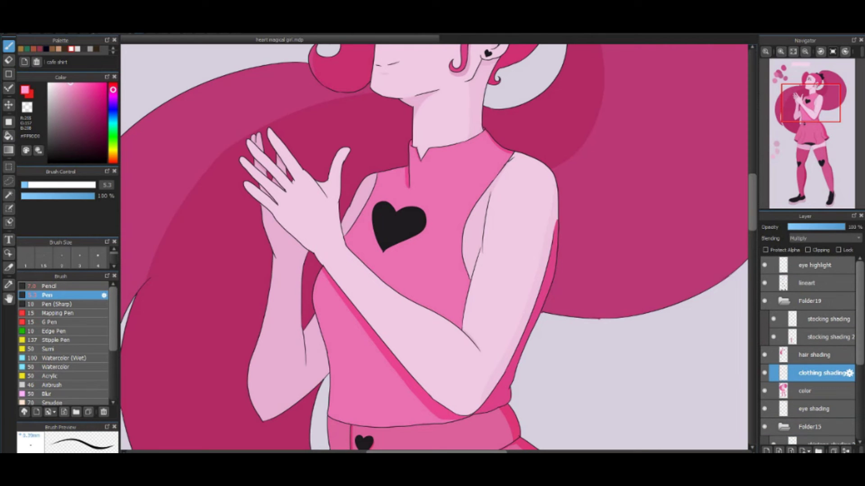
{"action": "key", "text": "g"}
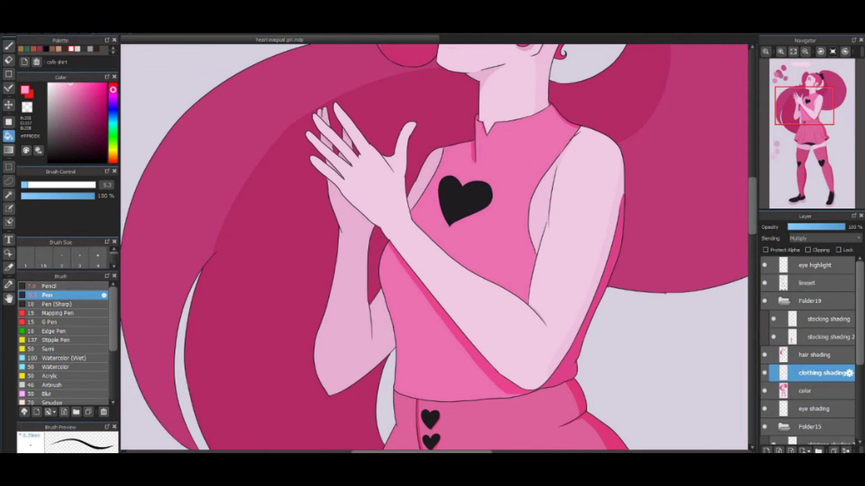
Try to sketch additional shadow lines at the top's waist, collar and chest, checking the figure in a mirrored view
{"action": "key", "text": "b"}
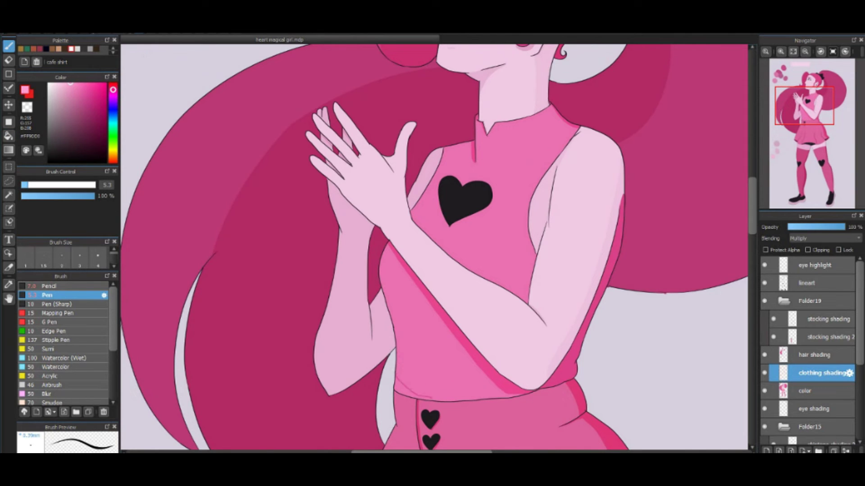
{"action": "left_click_drag", "start_coordinate": [500, 260], "coordinate": [411, 268]}
{"action": "left_click_drag", "start_coordinate": [532, 143], "coordinate": [491, 233]}
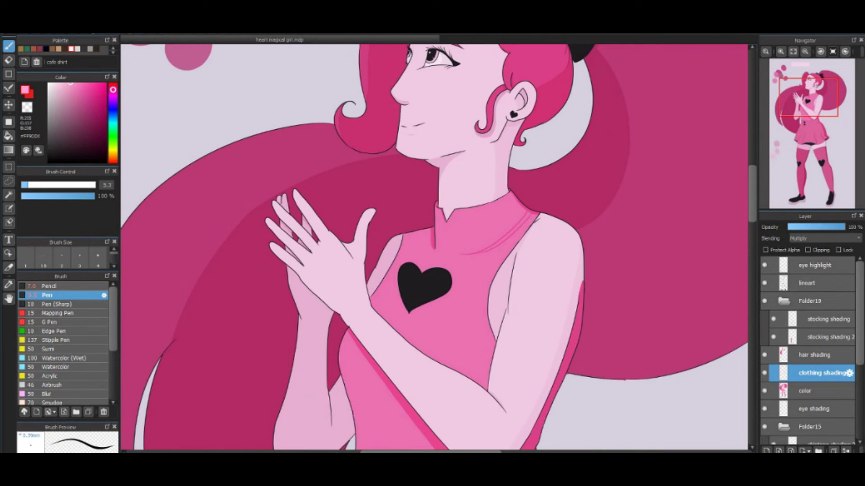
{"action": "left_click_drag", "start_coordinate": [448, 251], "coordinate": [479, 247]}
{"action": "scroll", "coordinate": [432, 247], "scroll_direction": "down", "scroll_amount": 3}
{"action": "left_click", "coordinate": [805, 51]}
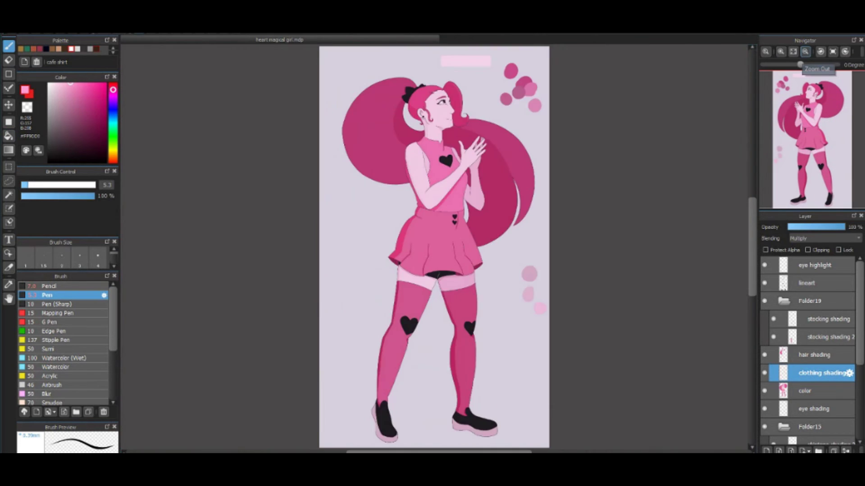
{"action": "scroll", "coordinate": [418, 135], "scroll_direction": "up", "scroll_amount": 5}
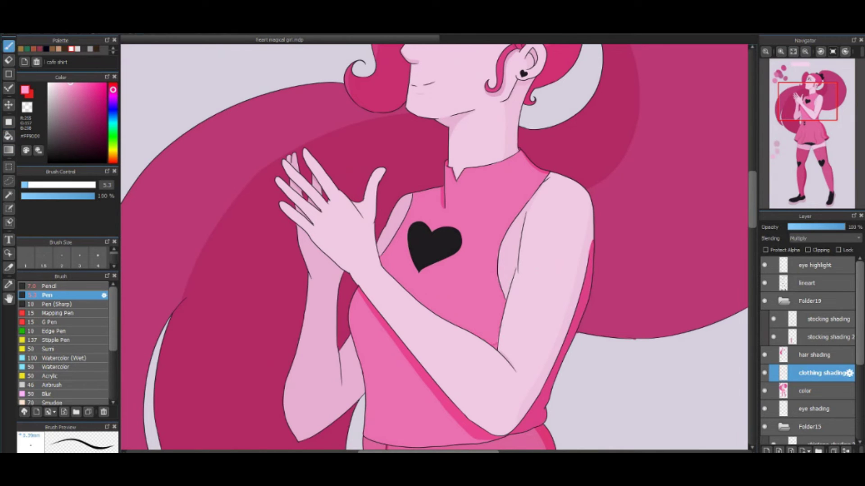
{"action": "left_click_drag", "start_coordinate": [353, 336], "coordinate": [399, 349]}
{"action": "key", "text": "ctrl+z"}
Hide the lineart layer briefly to inspect the colors around the face and eyes
{"action": "left_click", "coordinate": [9, 135]}
{"action": "left_click", "coordinate": [807, 390]}
{"action": "scroll", "coordinate": [433, 247], "scroll_direction": "down", "scroll_amount": 5}
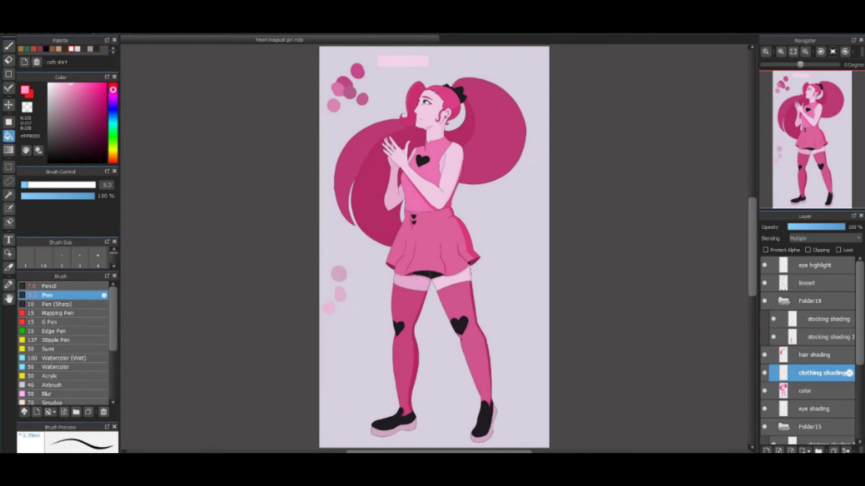
{"action": "left_click", "coordinate": [806, 283]}
{"action": "scroll", "coordinate": [428, 148], "scroll_direction": "up", "scroll_amount": 5}
{"action": "scroll", "coordinate": [434, 248], "scroll_direction": "up", "scroll_amount": 2}
{"action": "left_click", "coordinate": [806, 391]}
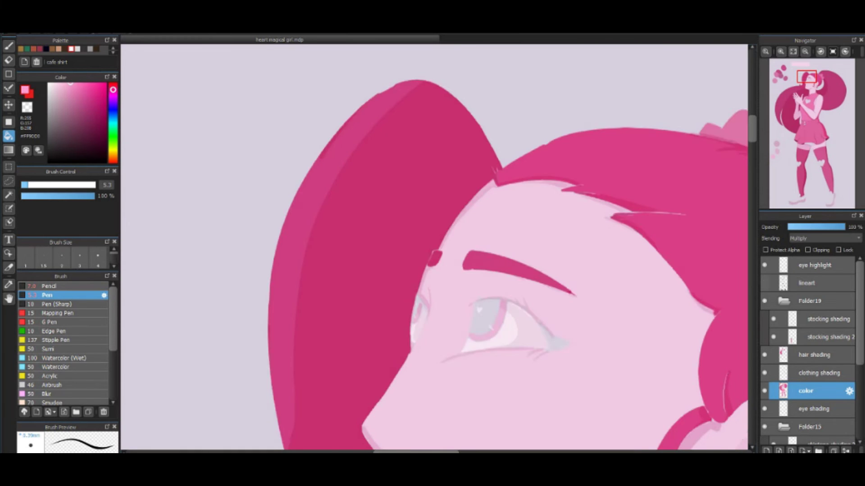
{"action": "scroll", "coordinate": [806, 352], "scroll_direction": "down", "scroll_amount": 3}
Try different pinks and the soft watercolor brush for the eyes on the base and eye shading layers
{"action": "left_click", "coordinate": [806, 398]}
{"action": "key", "text": "b"}
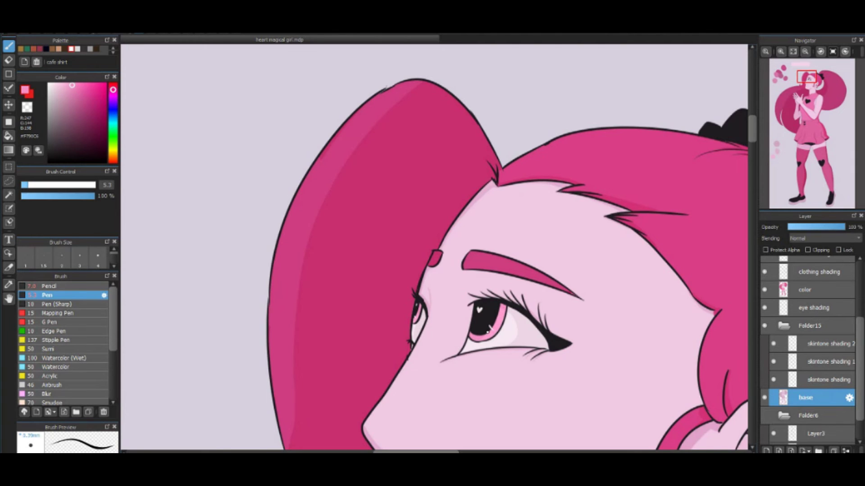
{"action": "left_click", "coordinate": [80, 83]}
{"action": "scroll", "coordinate": [63, 342], "scroll_direction": "down", "scroll_amount": 3}
{"action": "left_click", "coordinate": [57, 401]}
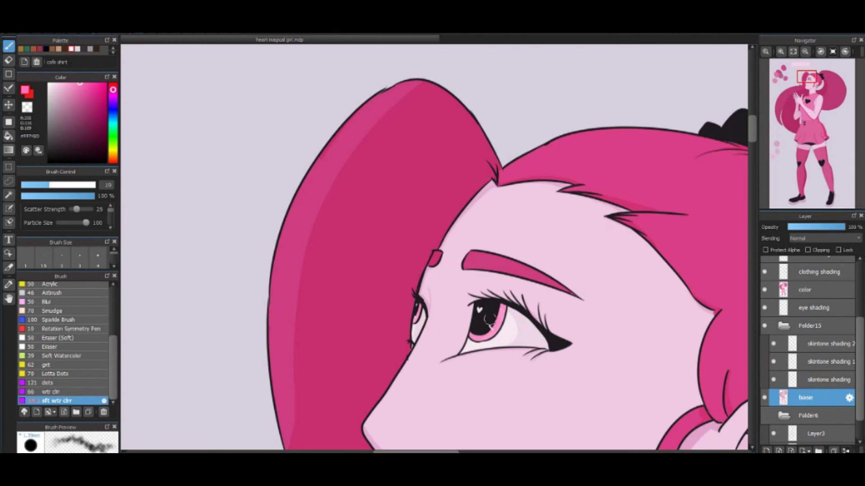
{"action": "key", "text": "p"}
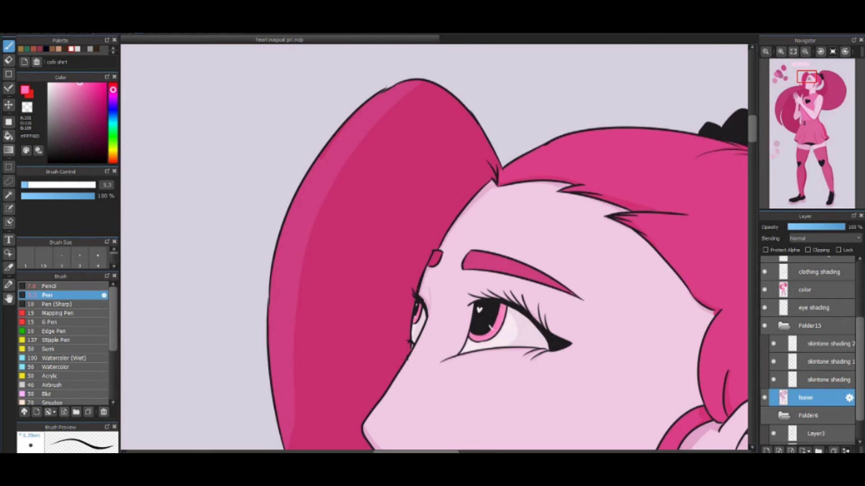
{"action": "left_click", "coordinate": [79, 90]}
{"action": "left_click", "coordinate": [815, 308]}
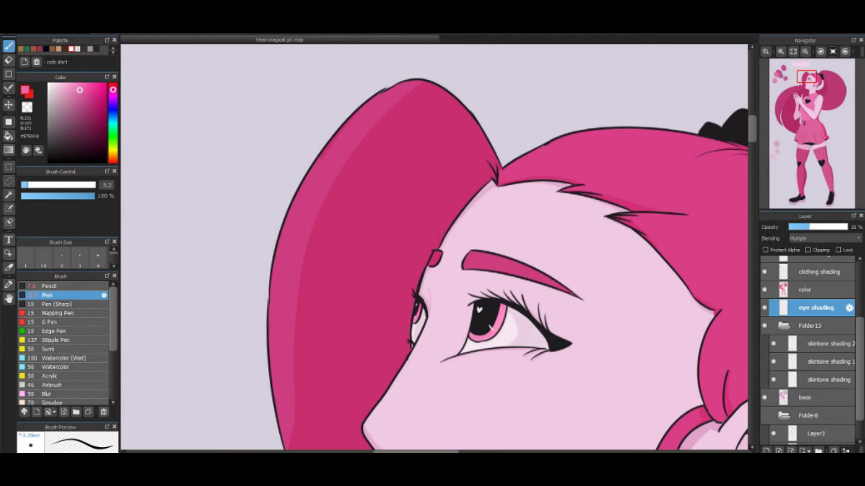
Add a new layer above the lineart and sample a muted pink for the Pen at size 12.5
{"action": "key", "text": "ctrl+minus"}
{"action": "key", "text": "ctrl+minus"}
{"action": "scroll", "coordinate": [806, 337], "scroll_direction": "up", "scroll_amount": 2}
{"action": "left_click", "coordinate": [811, 283]}
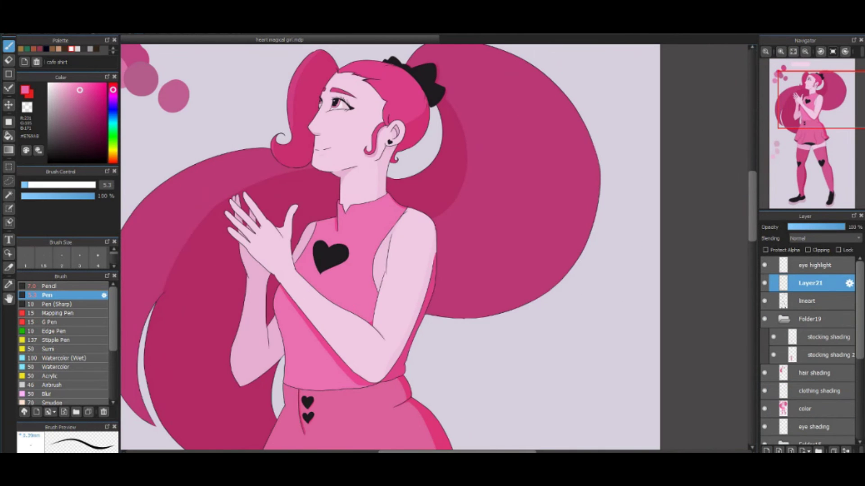
{"action": "left_click", "coordinate": [371, 137], "text": "alt"}
{"action": "scroll", "coordinate": [371, 137], "scroll_direction": "up", "scroll_amount": 5}
{"action": "scroll", "coordinate": [543, 277], "scroll_direction": "down", "scroll_amount": 5}
{"action": "scroll", "coordinate": [543, 277], "scroll_direction": "up", "scroll_amount": 4}
{"action": "key", "text": "]"}
{"action": "scroll", "coordinate": [544, 276], "scroll_direction": "down", "scroll_amount": 10}
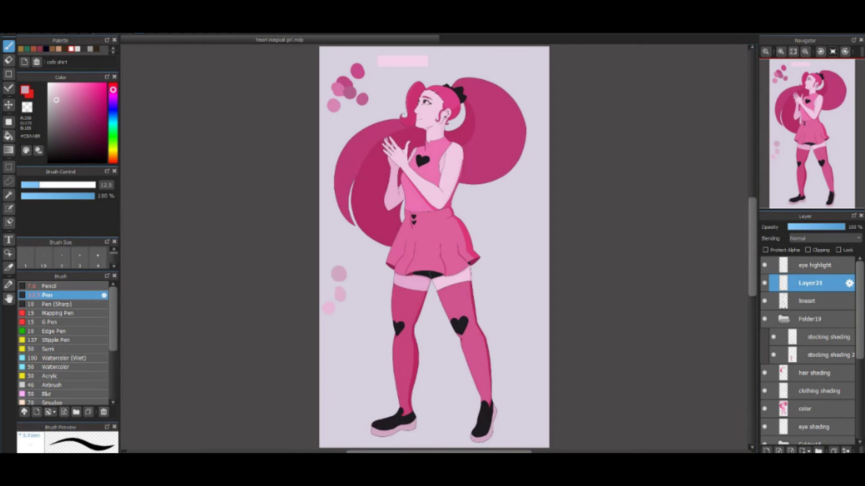
Add a Multiply layer above the lineart with the black clothing areas selected, and set the Pen to near-black #201C1F at size 7
{"action": "left_click", "coordinate": [809, 301]}
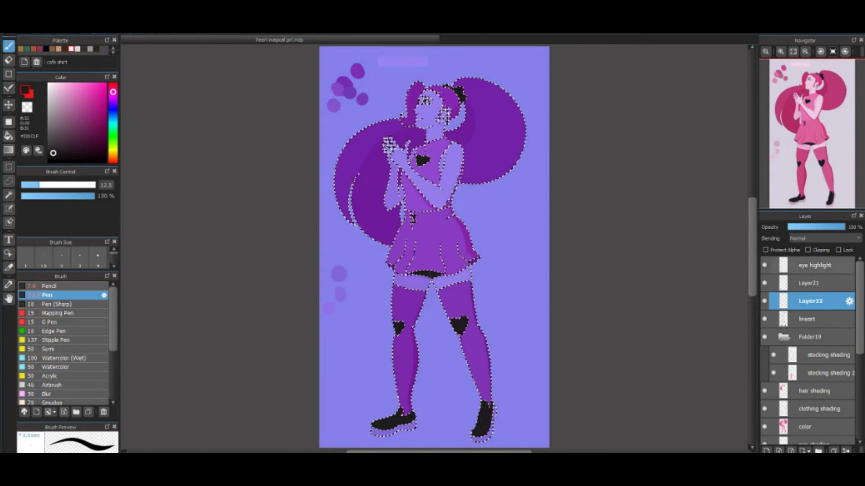
{"action": "scroll", "coordinate": [381, 277], "scroll_direction": "up", "scroll_amount": 5}
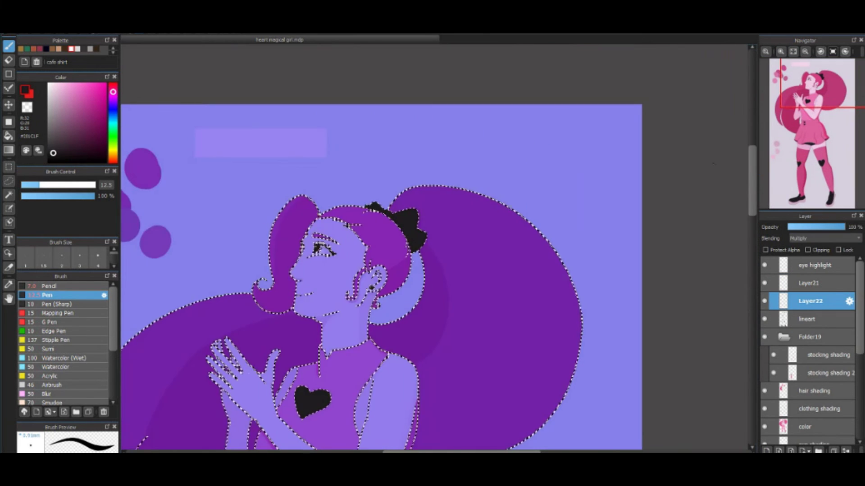
{"action": "scroll", "coordinate": [394, 270], "scroll_direction": "up", "scroll_amount": 3}
{"action": "key", "text": "["}
{"action": "key", "text": "g"}
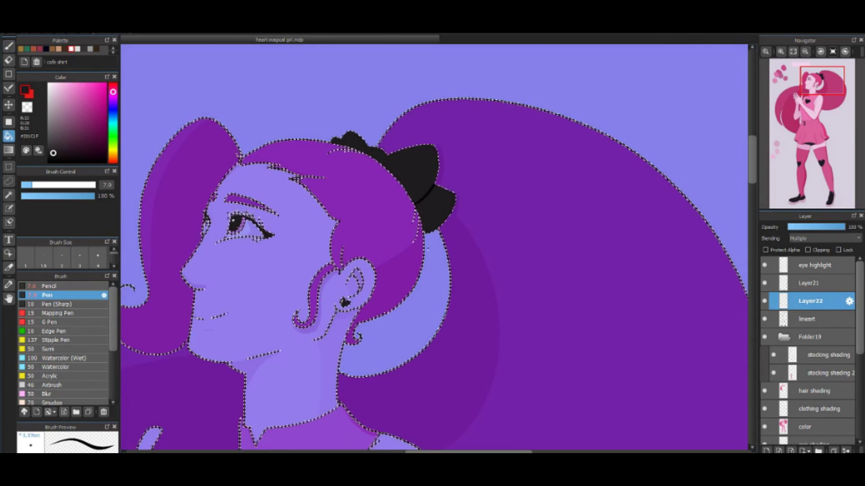
Try to paint a hard-edged black shadow on the hair bow with the Pen
{"action": "key", "text": "b"}
{"action": "key", "text": "ctrl+d"}
{"action": "key", "text": "ctrl+z"}
{"action": "key", "text": "ctrl+z"}
{"action": "key", "text": "ctrl+y"}
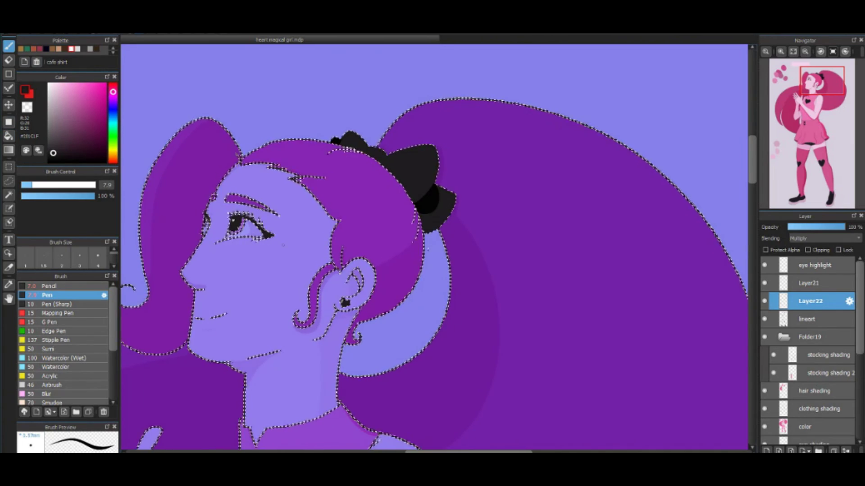
Shade the hair bow softly in near-black with the soft watercolor brush at size 27
{"action": "scroll", "coordinate": [63, 343], "scroll_direction": "down", "scroll_amount": 5}
{"action": "left_click", "coordinate": [63, 401]}
{"action": "mouse_move", "coordinate": [428, 162]}
{"action": "left_mouse_down"}
{"action": "mouse_move", "coordinate": [420, 236]}
{"action": "mouse_move", "coordinate": [434, 199]}
{"action": "left_mouse_up"}
{"action": "key", "text": "ctrl+z"}
{"action": "key", "text": "ctrl+y"}
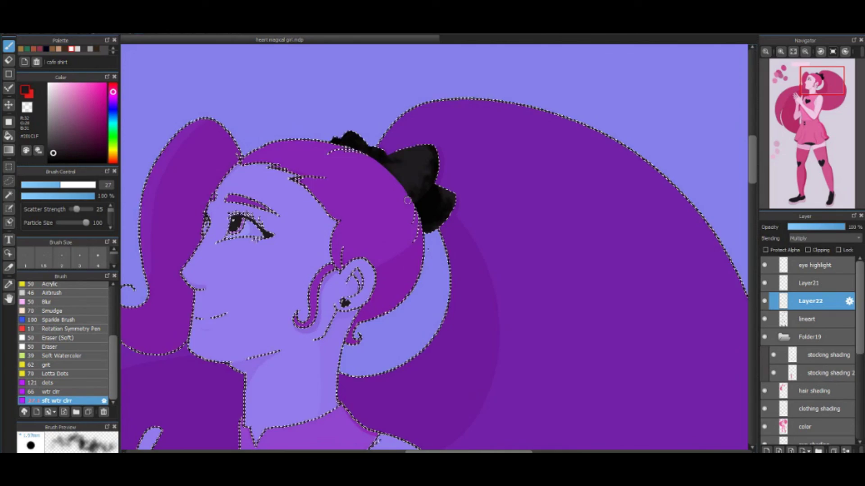
Try soft near-black shading on the black heart at the chest, inside the selection
{"action": "left_click", "coordinate": [803, 104]}
{"action": "mouse_move", "coordinate": [474, 180]}
{"action": "left_mouse_down"}
{"action": "mouse_move", "coordinate": [486, 231]}
{"action": "mouse_move", "coordinate": [498, 174]}
{"action": "mouse_move", "coordinate": [486, 222]}
{"action": "mouse_move", "coordinate": [519, 183]}
{"action": "mouse_move", "coordinate": [495, 223]}
{"action": "left_mouse_up"}
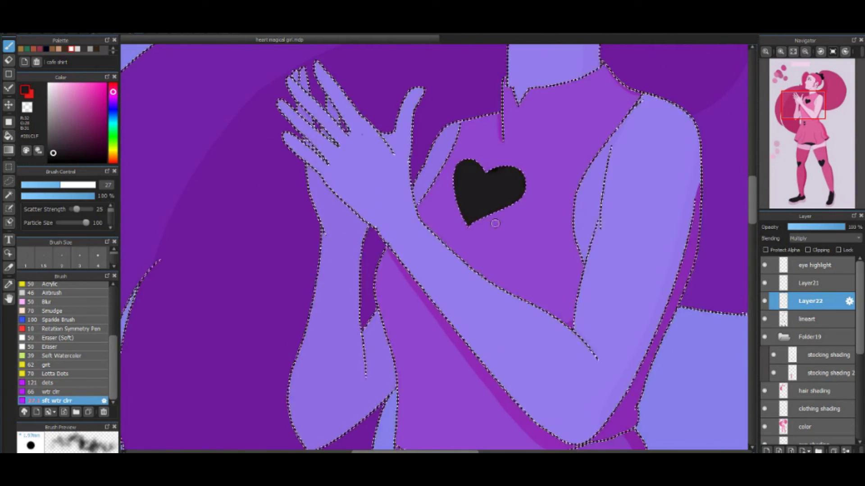
{"action": "left_click", "coordinate": [797, 160]}
{"action": "left_click_drag", "start_coordinate": [796, 160], "coordinate": [812, 163]}
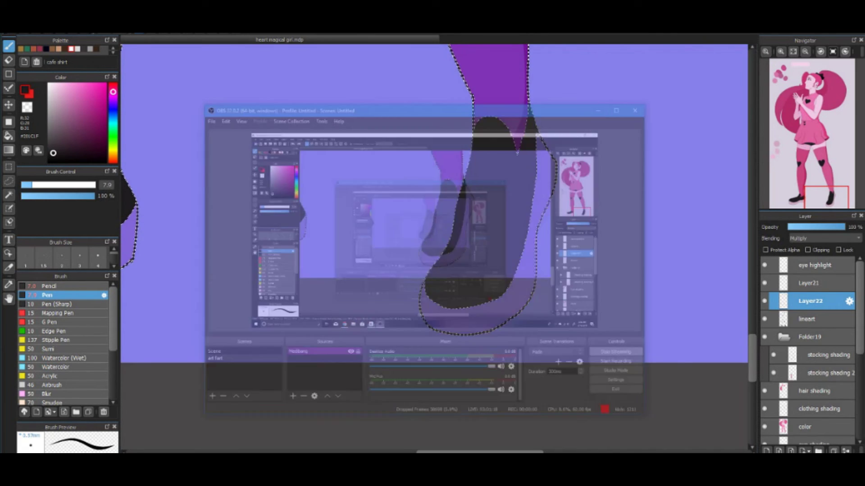
Outline a shadow along the heel side of the front-facing black shoe and fill it on the Multiply layer
{"action": "left_click_drag", "start_coordinate": [533, 121], "coordinate": [491, 301]}
{"action": "key", "text": "g"}
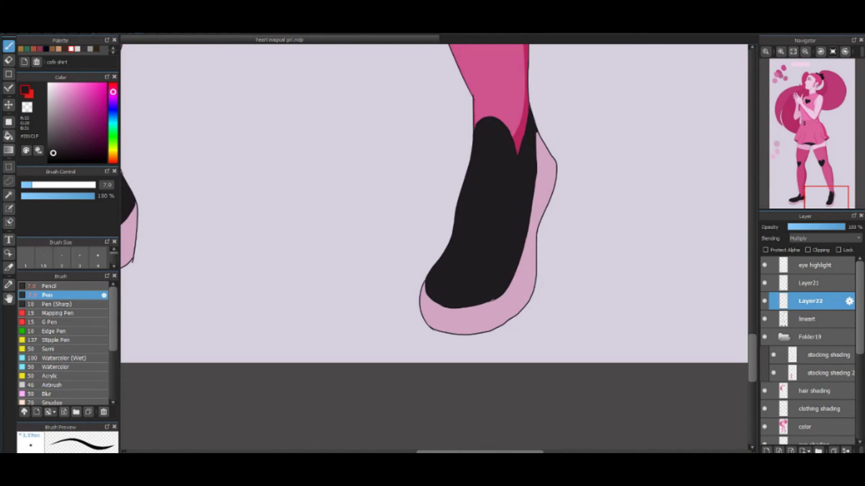
{"action": "left_click_drag", "start_coordinate": [514, 149], "coordinate": [451, 308]}
{"action": "key", "text": "g"}
{"action": "left_click", "coordinate": [532, 176]}
{"action": "key", "text": "ctrl+z"}
{"action": "key", "text": "b"}
{"action": "key", "text": "g"}
{"action": "scroll", "coordinate": [434, 202], "scroll_direction": "down", "scroll_amount": 5}
{"action": "key", "text": "b"}
{"action": "scroll", "coordinate": [434, 203], "scroll_direction": "up", "scroll_amount": 4}
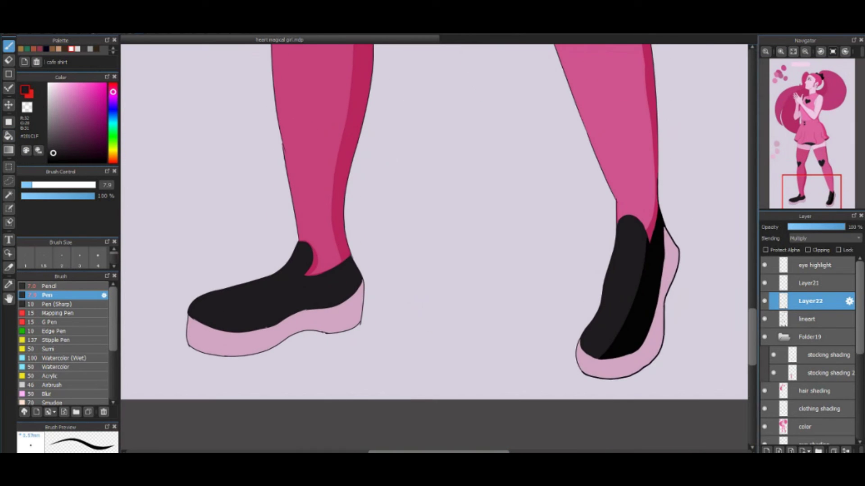
{"action": "key", "text": "g"}
{"action": "left_click", "coordinate": [652, 288]}
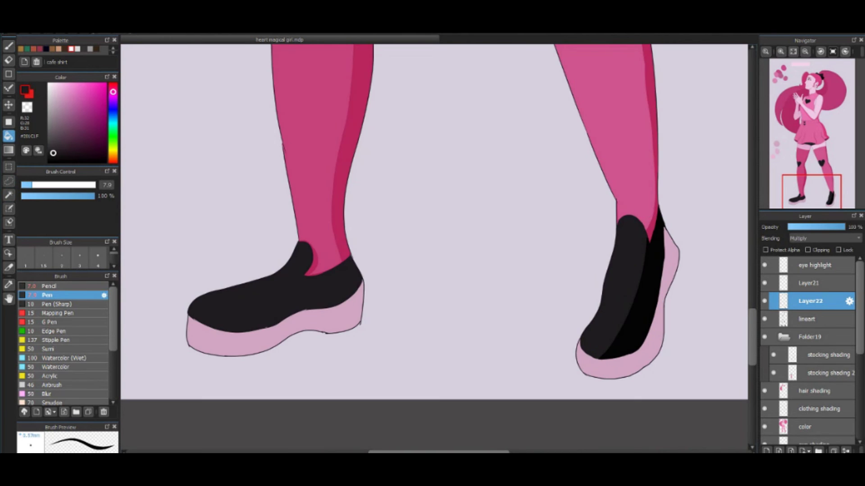
Outline and fill a shadow along the lower edge and heel of the side-view black shoe
{"action": "key", "text": "b"}
{"action": "left_click_drag", "start_coordinate": [343, 260], "coordinate": [340, 283]}
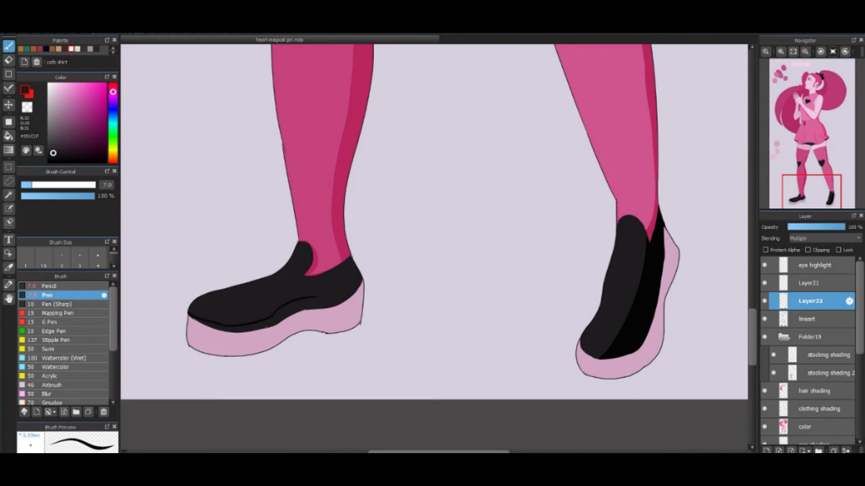
{"action": "key", "text": "g"}
{"action": "key", "text": "l"}
{"action": "mouse_move", "coordinate": [184, 301]}
{"action": "left_mouse_down"}
{"action": "mouse_move", "coordinate": [367, 297]}
{"action": "mouse_move", "coordinate": [185, 301]}
{"action": "left_mouse_up"}
{"action": "key", "text": "g"}
{"action": "key", "text": "b"}
{"action": "key", "text": "ctrl+d"}
Set the color layer to Multiply and fill the side-view shoe's sole with a darker dusty pink
{"action": "left_click", "coordinate": [806, 427]}
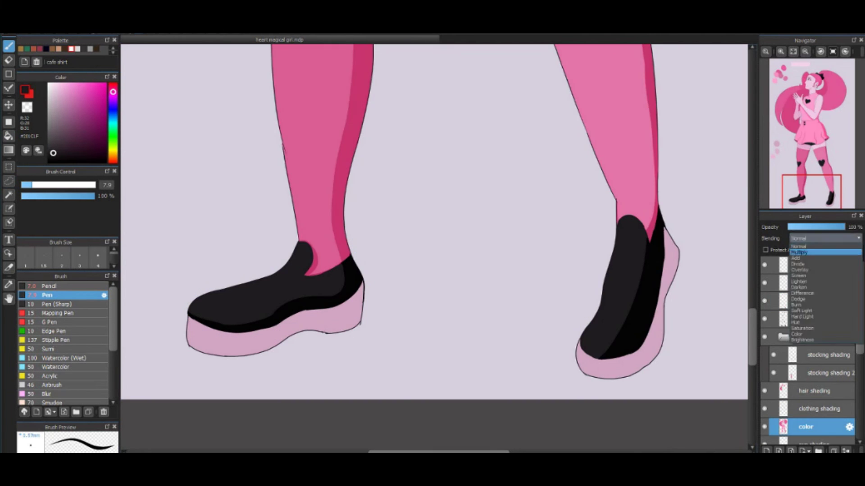
{"action": "key", "text": "g"}
{"action": "left_click", "coordinate": [270, 335]}
{"action": "key", "text": "b"}
Try to shade the front-facing shoe's sole with a darker fill beyond a dividing line below the toe
{"action": "left_click_drag", "start_coordinate": [597, 360], "coordinate": [592, 376]}
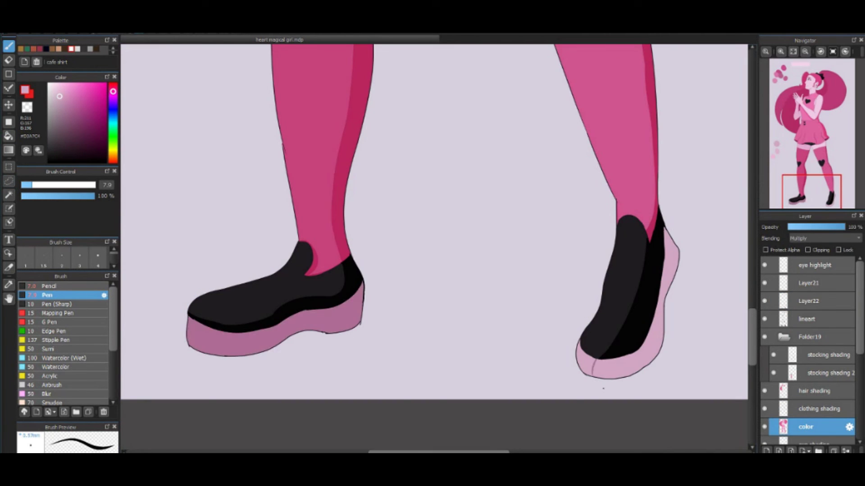
{"action": "key", "text": "g"}
{"action": "left_click", "coordinate": [613, 369]}
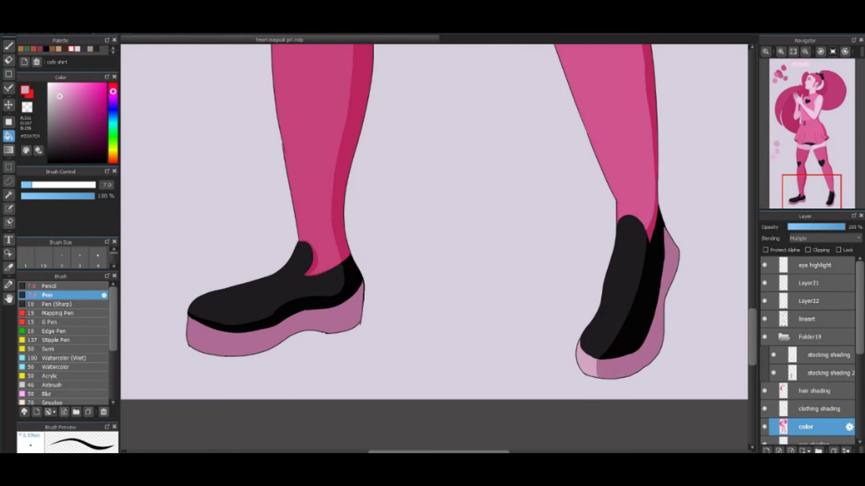
{"action": "key", "text": "ctrl+z"}
Fill the shaded part of the front-facing shoe's sole with the darker dusty pink
{"action": "key", "text": "b"}
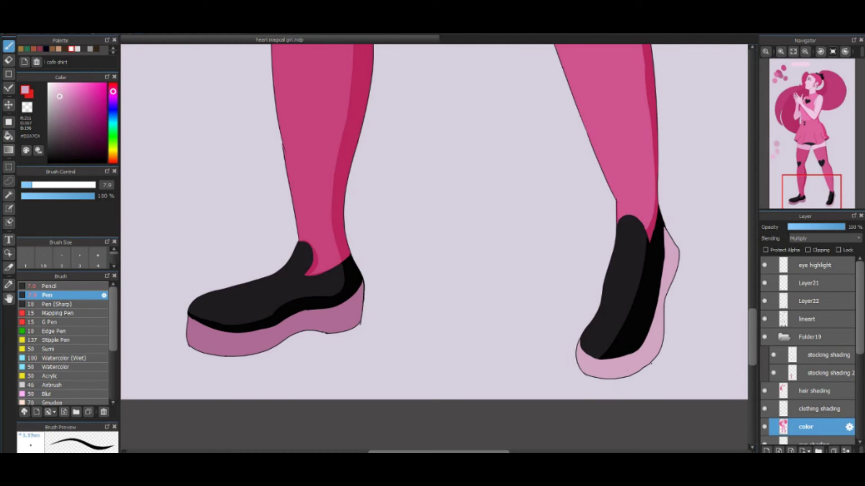
{"action": "key", "text": "g"}
{"action": "left_click", "coordinate": [646, 371]}
{"action": "key", "text": "ctrl+0"}
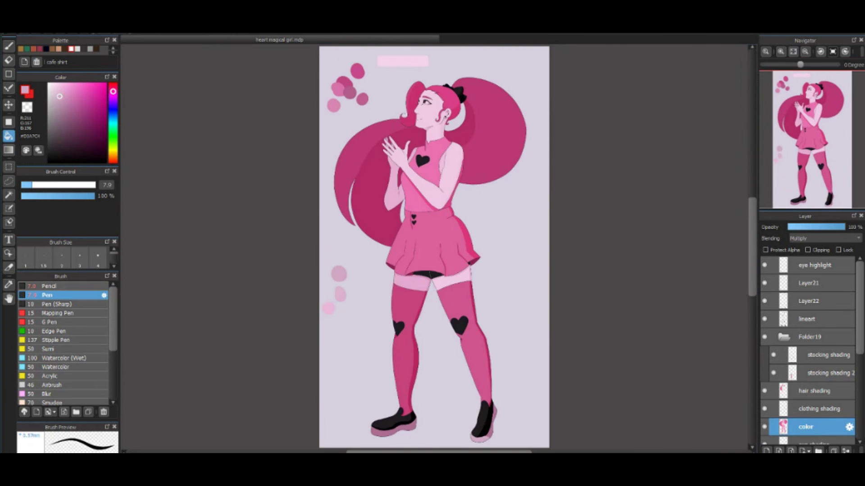
Erase a thin strip of shading at the toe end of the side-view shoe's sole using the transparent color
{"action": "scroll", "coordinate": [394, 423], "scroll_direction": "up", "scroll_amount": 5}
{"action": "key", "text": "b"}
{"action": "key", "text": "x"}
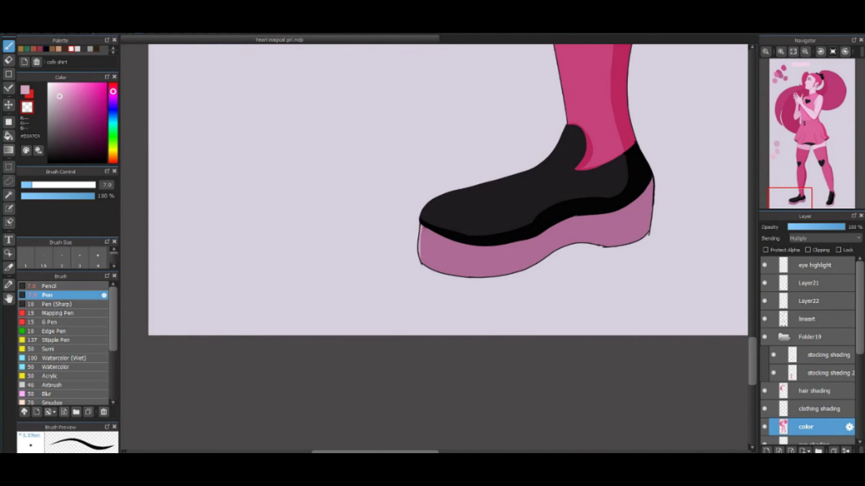
{"action": "left_click_drag", "start_coordinate": [423, 228], "coordinate": [420, 265]}
{"action": "key", "text": "ctrl+0"}
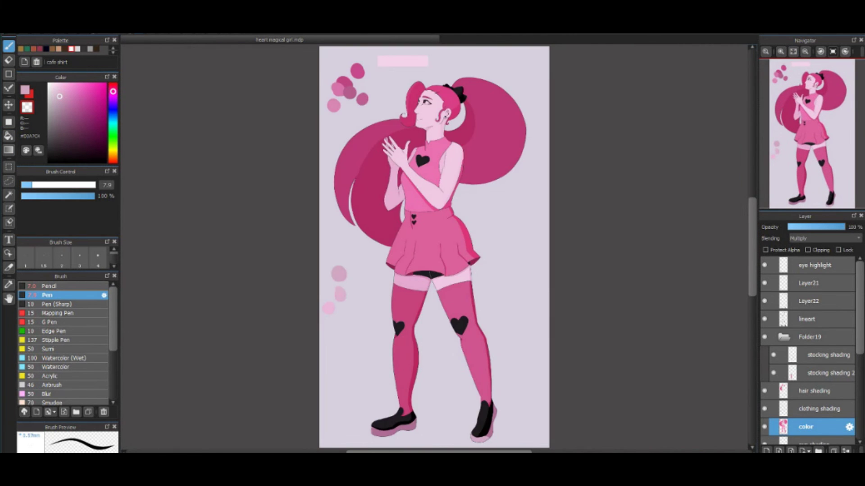
Sample a bright pink and add a new layer at the top of the layer stack
{"action": "scroll", "coordinate": [432, 292], "scroll_direction": "up", "scroll_amount": 5}
{"action": "scroll", "coordinate": [432, 293], "scroll_direction": "down", "scroll_amount": 5}
{"action": "scroll", "coordinate": [809, 352], "scroll_direction": "down", "scroll_amount": 3}
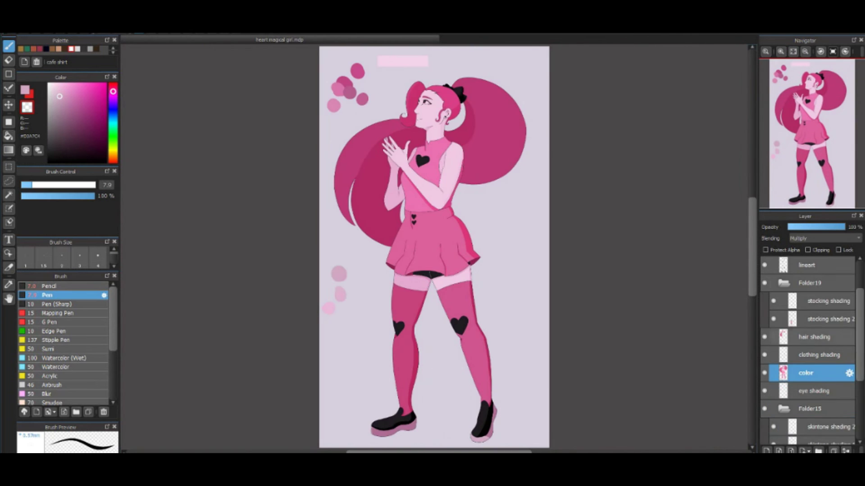
{"action": "scroll", "coordinate": [808, 351], "scroll_direction": "down", "scroll_amount": 3}
{"action": "left_click", "coordinate": [811, 363]}
{"action": "scroll", "coordinate": [809, 351], "scroll_direction": "up", "scroll_amount": 5}
{"action": "left_click", "coordinate": [816, 265]}
{"action": "key", "text": "ctrl+shift+n"}
{"action": "scroll", "coordinate": [393, 81], "scroll_direction": "up", "scroll_amount": 4}
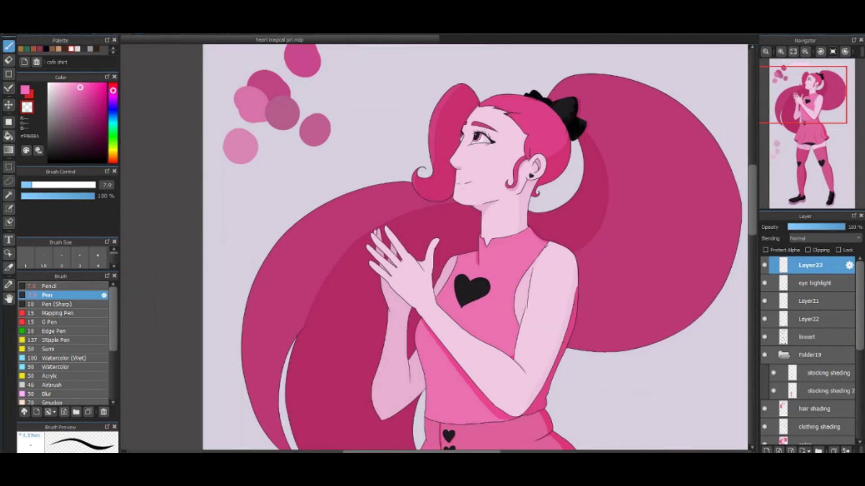
Draw a bright pink heart outline with the Pen in the empty background above the girl's hands
{"action": "left_click_drag", "start_coordinate": [372, 114], "coordinate": [369, 158]}
{"action": "key", "text": "ctrl+z"}
{"action": "left_click_drag", "start_coordinate": [372, 109], "coordinate": [370, 158]}
{"action": "left_click_drag", "start_coordinate": [370, 110], "coordinate": [367, 156]}
{"action": "key", "text": "ctrl+z"}
{"action": "key", "text": "ctrl+z"}
{"action": "left_click_drag", "start_coordinate": [348, 100], "coordinate": [370, 151]}
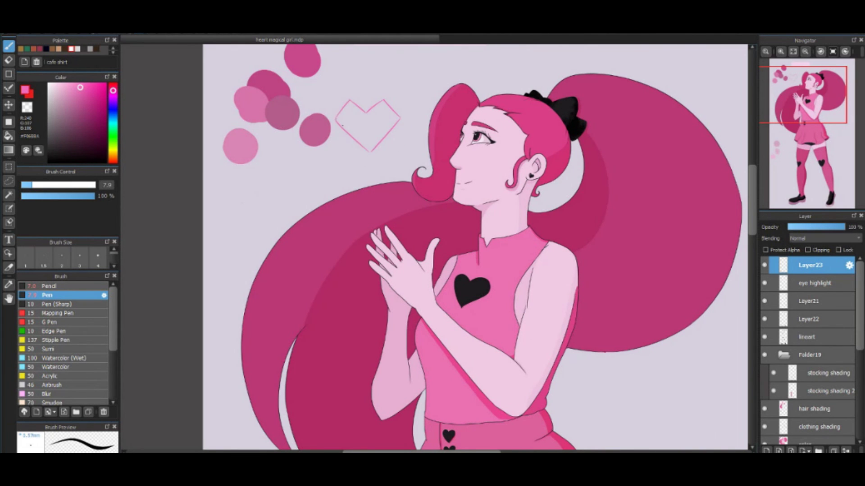
Fill the heart with bright pink and rename its layer "magic heart thing"
{"action": "key", "text": "g"}
{"action": "left_click", "coordinate": [367, 120]}
{"action": "left_click", "coordinate": [849, 265]}
{"action": "type", "text": "magic heart thing"}
{"action": "key", "text": "Return"}
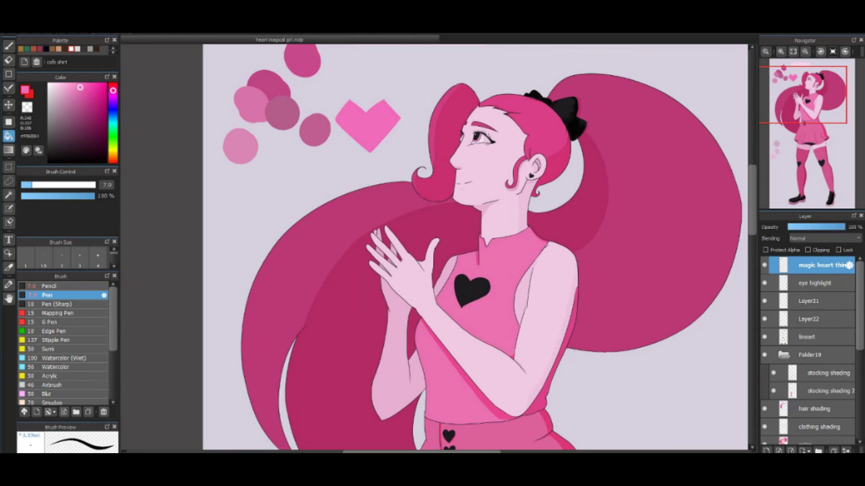
Duplicate the magic heart thing layer and set the top copy's blending to Multiply
{"action": "key", "text": "ctrl+shift+d"}
{"action": "key", "text": "alt+i"}
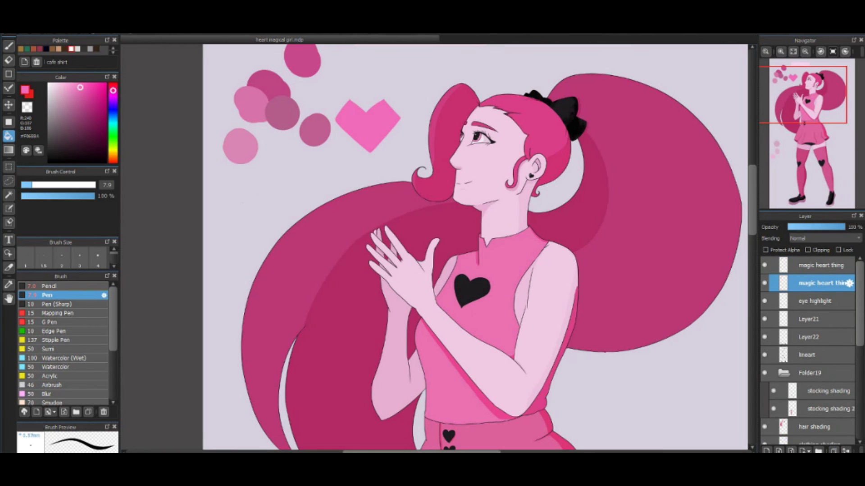
{"action": "key", "text": "Return"}
{"action": "left_click", "coordinate": [825, 238]}
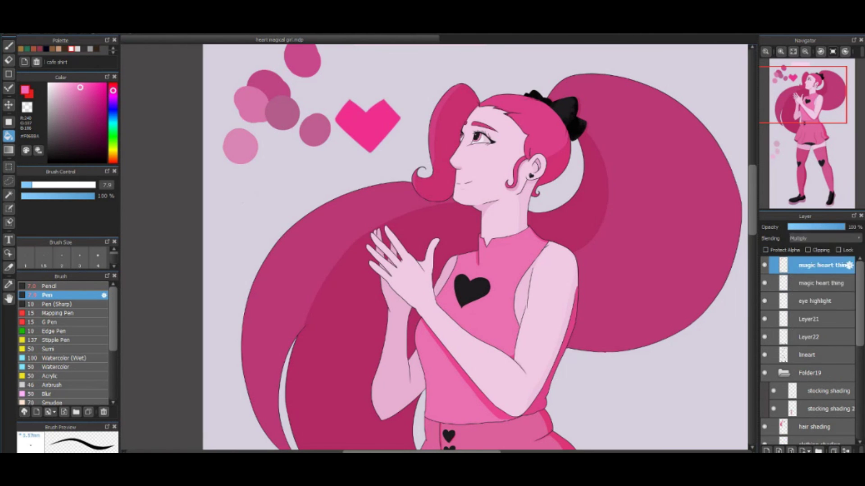
Duplicate the heart layer again and set the middle copy to Add at 51% opacity
{"action": "left_click", "coordinate": [806, 264]}
{"action": "key", "text": "Down"}
{"action": "key", "text": "ctrl+shift+d"}
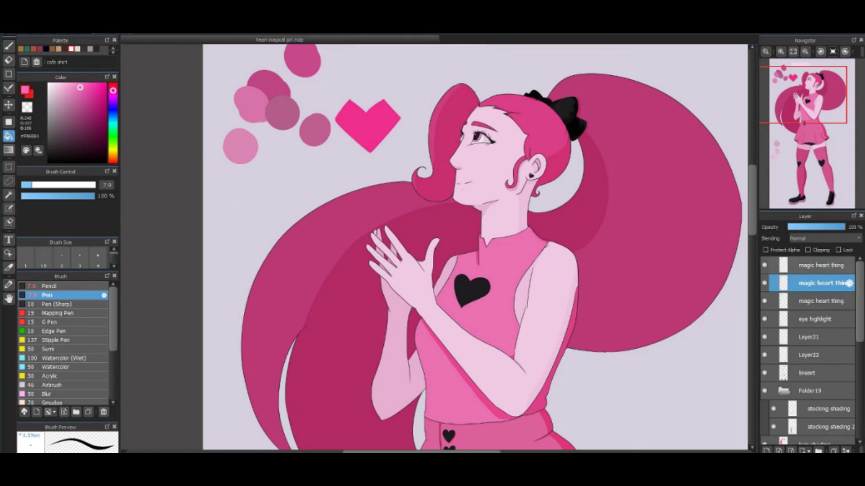
{"action": "key", "text": "alt+i"}
{"action": "key", "text": "Return"}
{"action": "key", "text": "Return"}
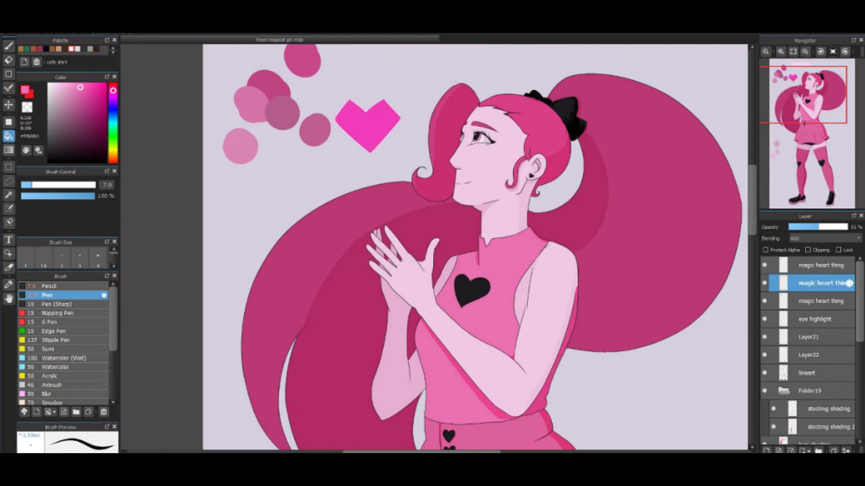
Rework the blending of the three stacked heart layers for a pale pink heart, with the middle one on Add
{"action": "left_click", "coordinate": [821, 265]}
{"action": "key", "text": "Down"}
{"action": "key", "text": "Up"}
{"action": "left_click", "coordinate": [820, 301]}
{"action": "left_click", "coordinate": [821, 283]}
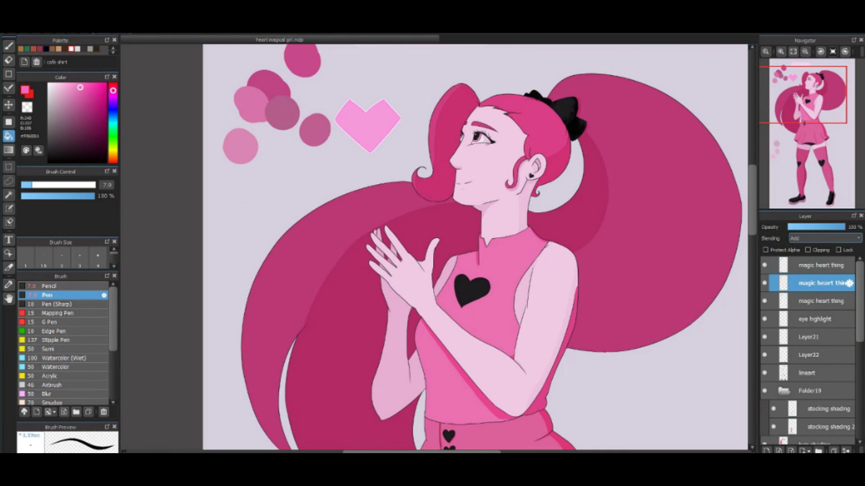
Adjust the heart's color to a more vivid pink, then add a new layer above it and choose a light blue
{"action": "key", "text": "alt+i"}
{"action": "key", "text": "Return"}
{"action": "left_click_drag", "start_coordinate": [388, 235], "coordinate": [392, 211]}
{"action": "left_click_drag", "start_coordinate": [388, 276], "coordinate": [428, 277]}
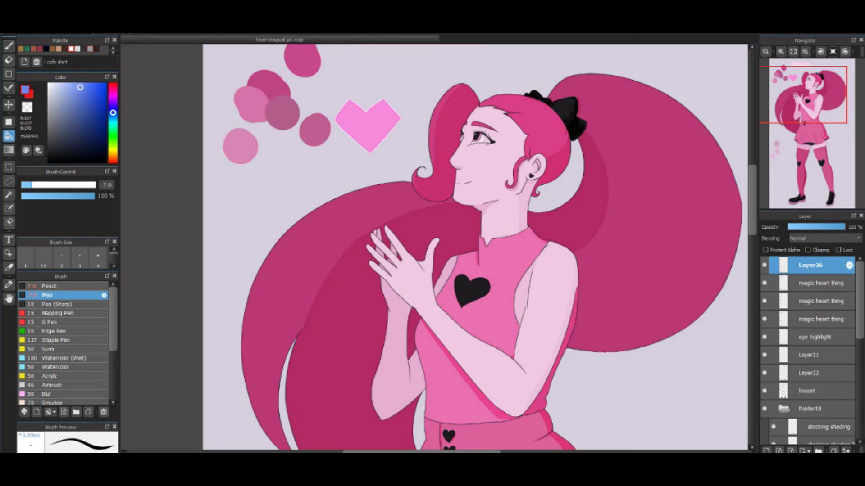
{"action": "key", "text": "b"}
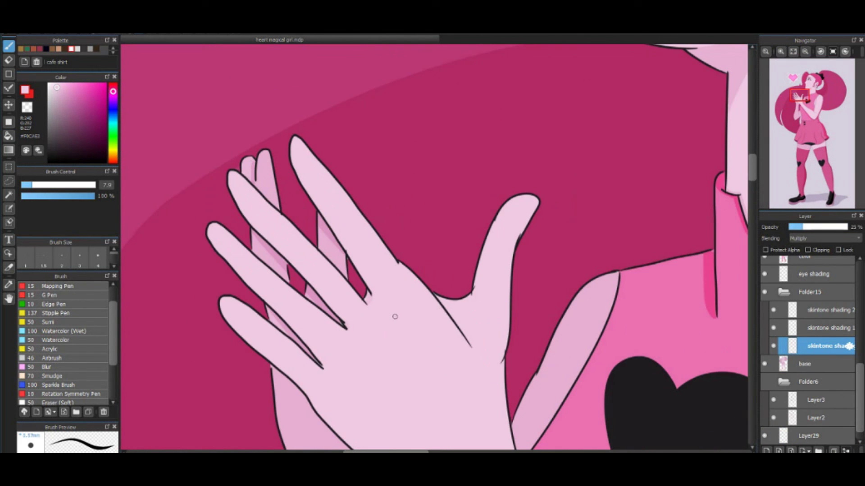
Try a small patch of light shading on the knuckles of the front hand
{"action": "left_click_drag", "start_coordinate": [400, 296], "coordinate": [404, 304]}
{"action": "left_click", "coordinate": [377, 328]}
{"action": "key", "text": "ctrl+z"}
{"action": "key", "text": "ctrl+z"}
{"action": "key", "text": "ctrl+z"}
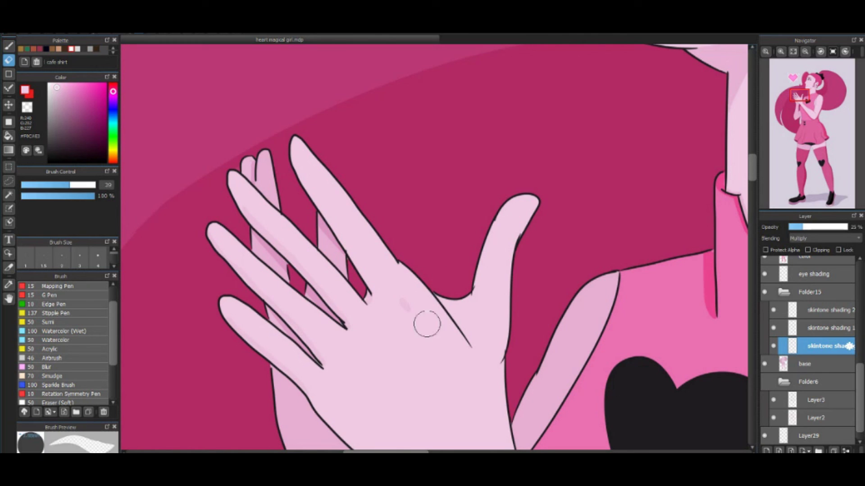
Add light skin shading beside the thumb crease of the front hand and along the forearm and elbow crease
{"action": "left_click_drag", "start_coordinate": [468, 308], "coordinate": [447, 326]}
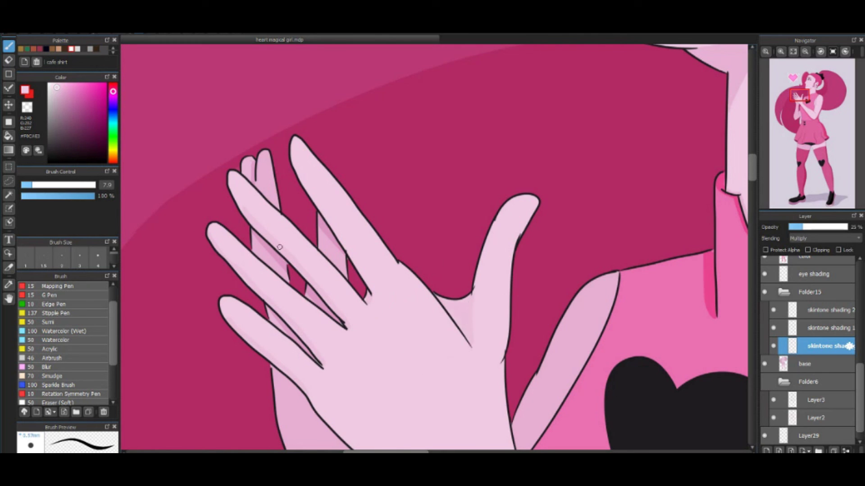
{"action": "scroll", "coordinate": [368, 234], "scroll_direction": "down", "scroll_amount": 5}
{"action": "scroll", "coordinate": [257, 137], "scroll_direction": "down", "scroll_amount": 5}
{"action": "scroll", "coordinate": [630, 380], "scroll_direction": "down", "scroll_amount": 8}
{"action": "scroll", "coordinate": [451, 180], "scroll_direction": "up", "scroll_amount": 5}
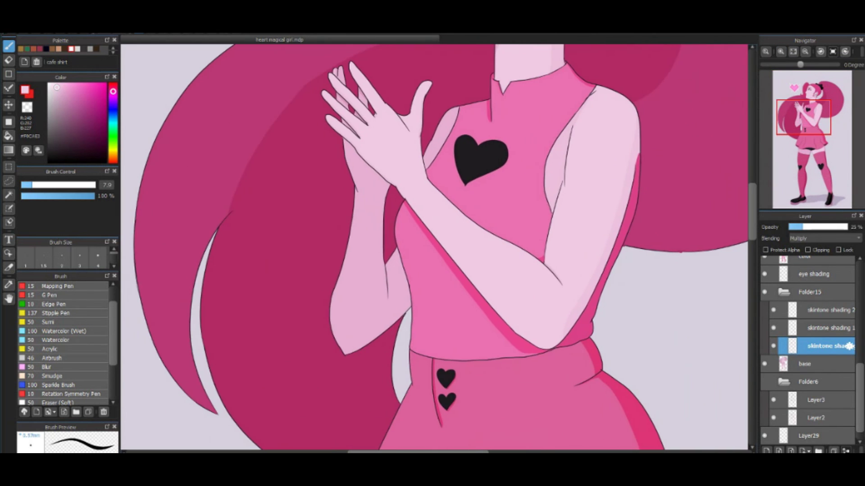
{"action": "scroll", "coordinate": [406, 196], "scroll_direction": "up", "scroll_amount": 5}
{"action": "scroll", "coordinate": [466, 279], "scroll_direction": "down", "scroll_amount": 3}
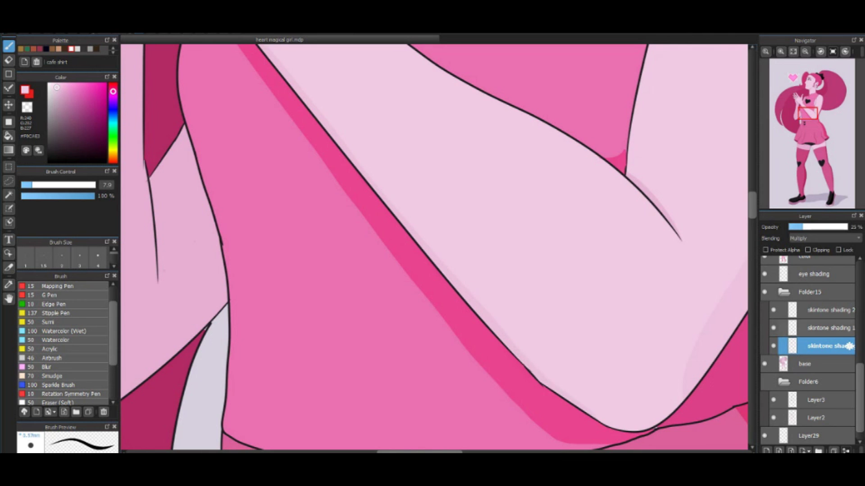
{"action": "left_click", "coordinate": [815, 328]}
{"action": "key", "text": "g"}
{"action": "scroll", "coordinate": [435, 248], "scroll_direction": "down", "scroll_amount": 3}
{"action": "scroll", "coordinate": [435, 247], "scroll_direction": "down", "scroll_amount": 3}
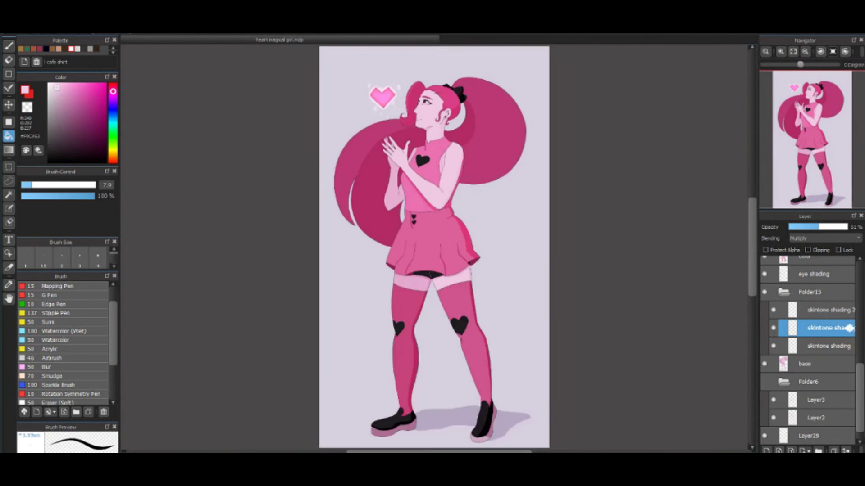
Resume brushing light skin shading around the neck and shoulder on the skintone shading layer
{"action": "scroll", "coordinate": [474, 199], "scroll_direction": "up", "scroll_amount": 8}
{"action": "key", "text": "b"}
{"action": "left_click", "coordinate": [816, 345]}
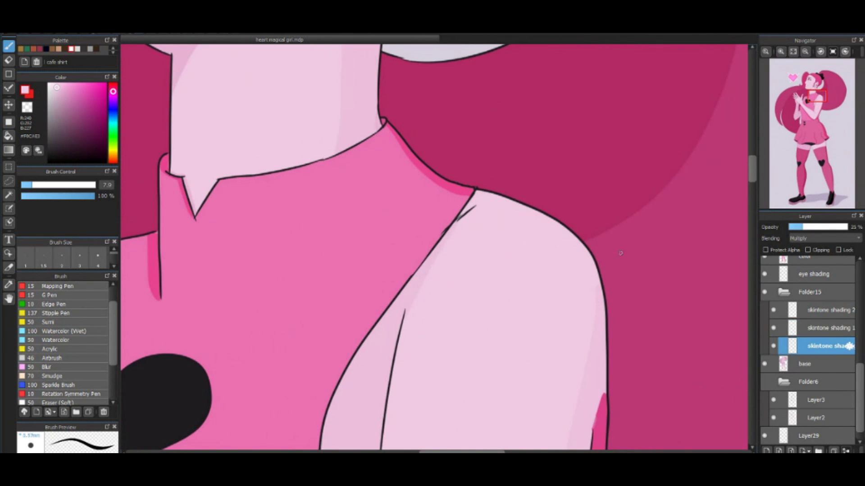